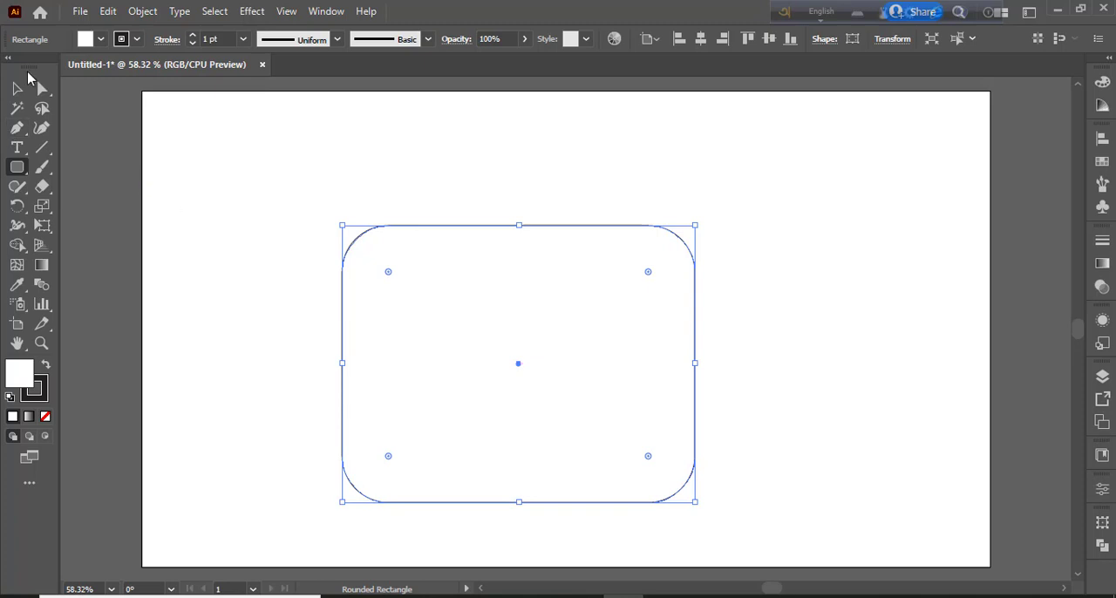
Fill the rounded rectangle with orange and reduce the rounding of all four corners
click(101, 39)
click(154, 68)
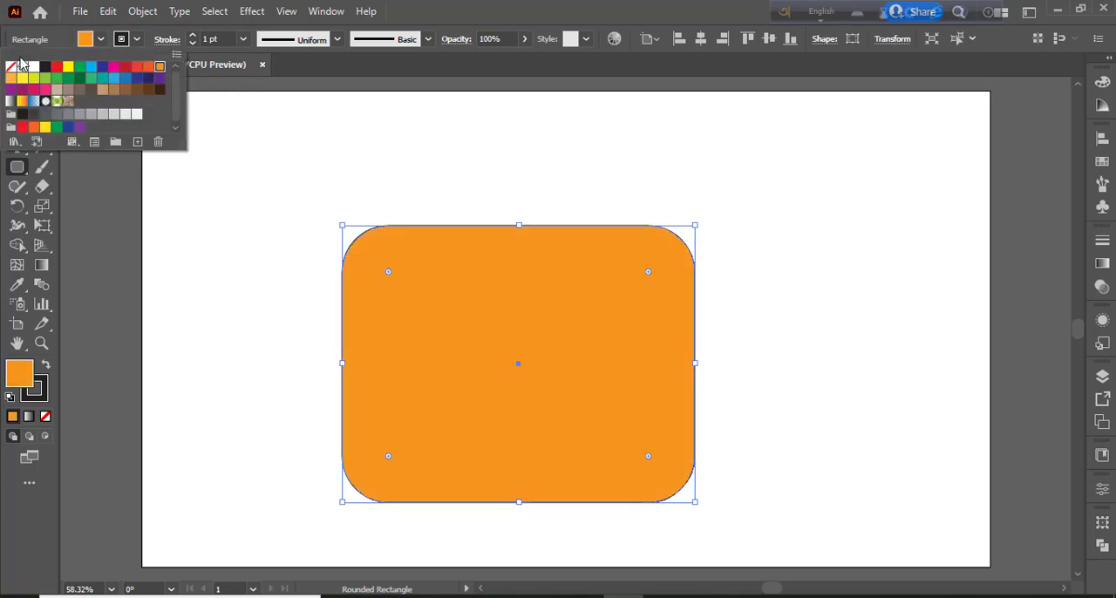
click(15, 89)
click(648, 457)
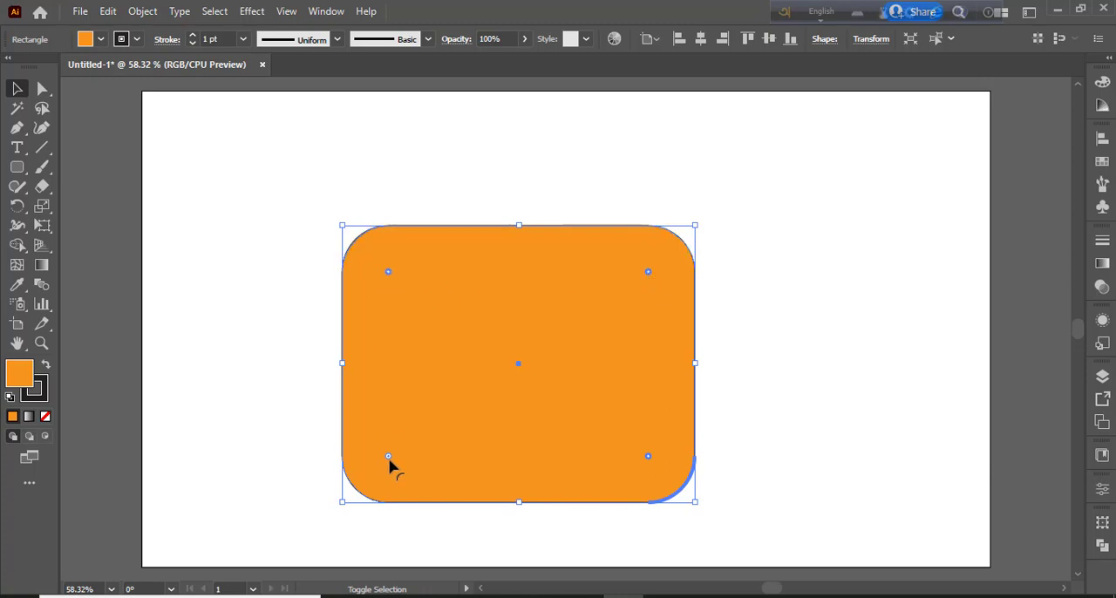
drag(391, 461, 368, 478)
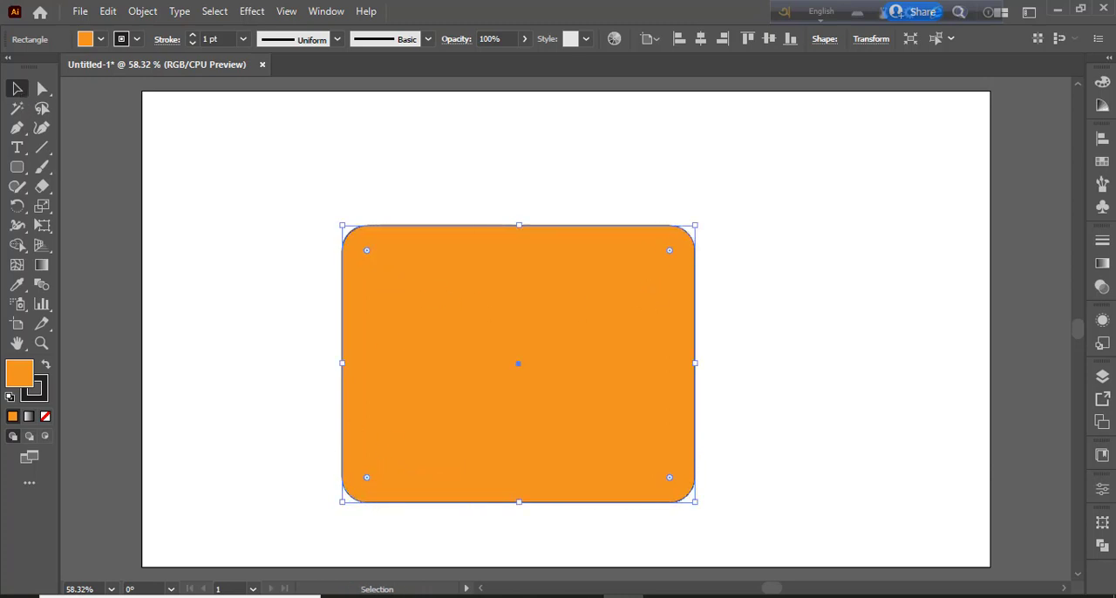
Scale the orange rounded rectangle down around its centre and move it up on the artboard
drag(696, 504, 633, 456)
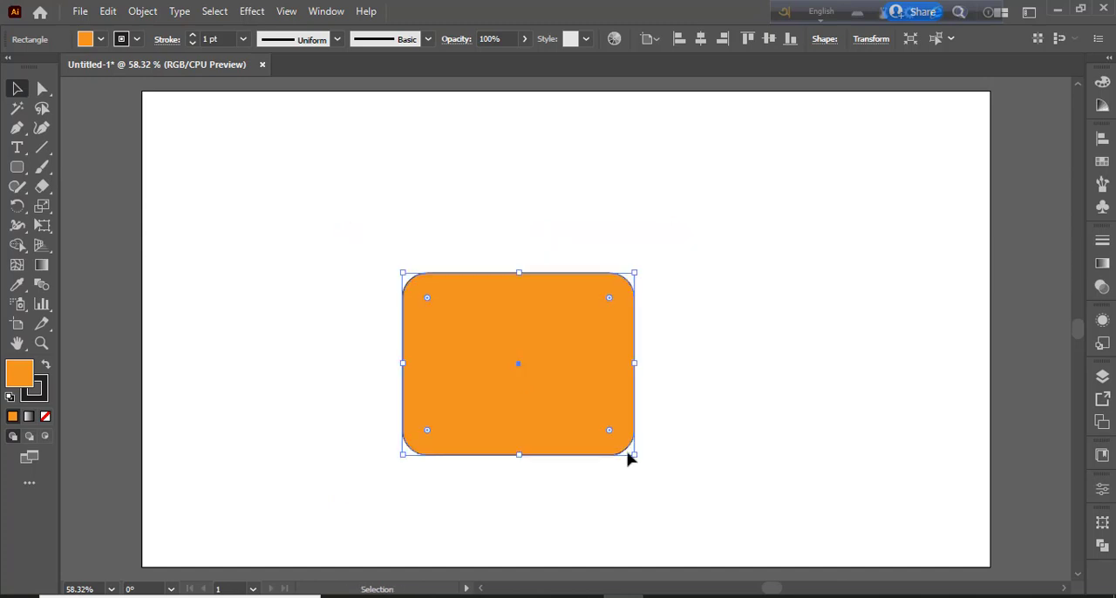
drag(559, 404, 559, 340)
click(720, 406)
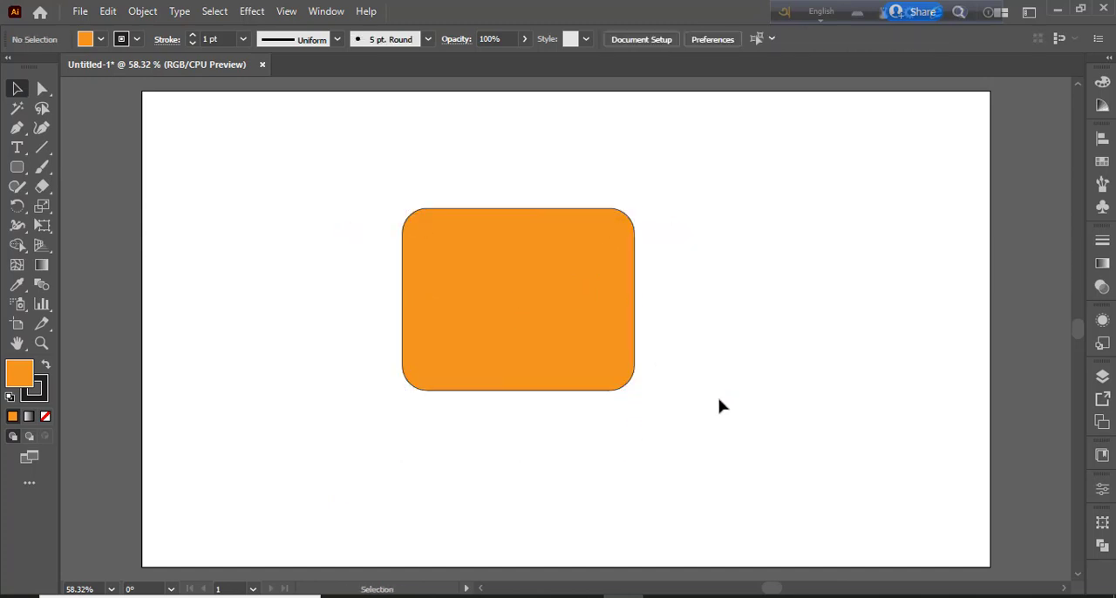
click(102, 40)
click(34, 115)
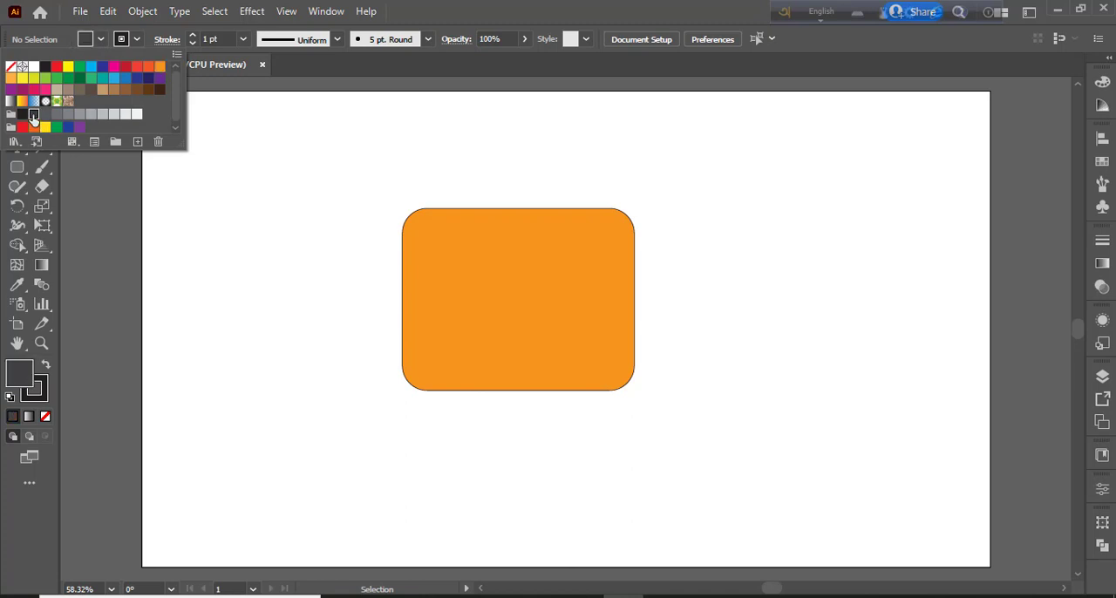
click(280, 264)
click(100, 39)
click(44, 370)
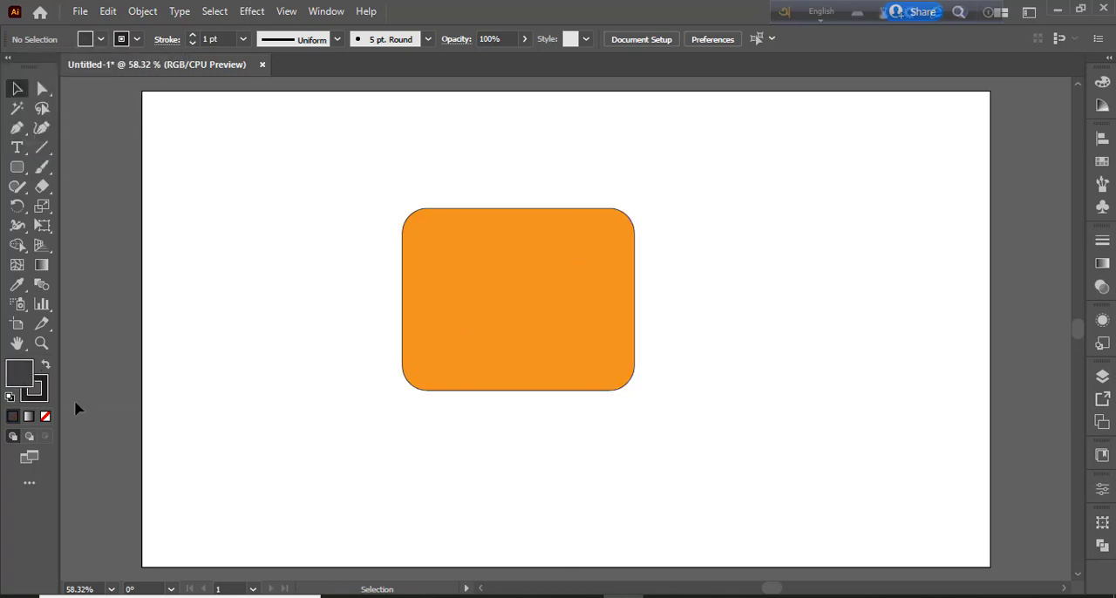
Swap the rounded rectangle's fill and stroke to give it a black fill and an orange outline
click(509, 326)
click(44, 368)
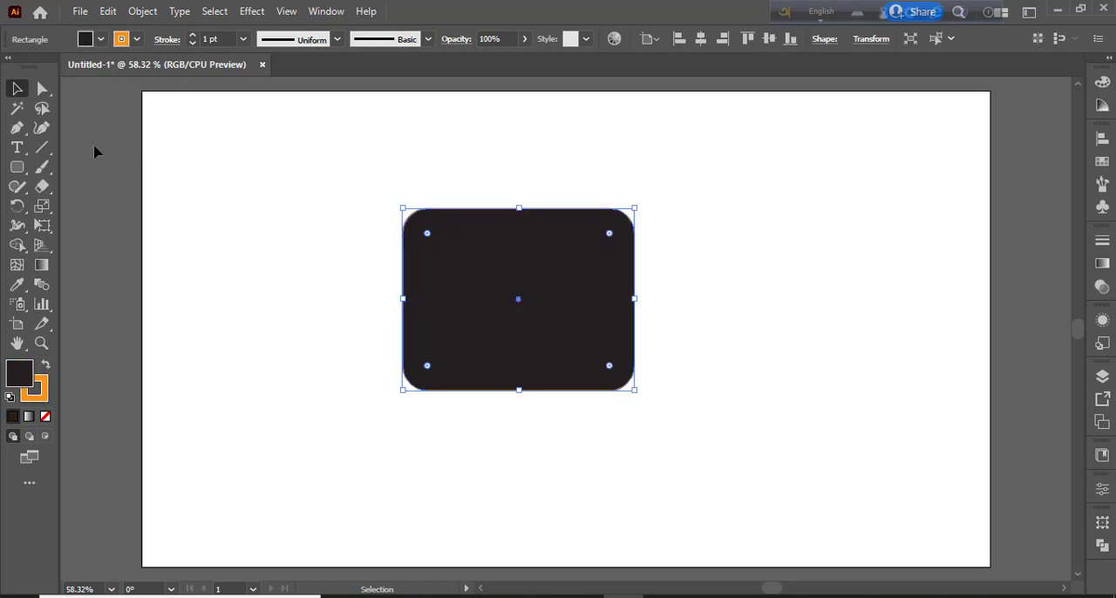
click(222, 259)
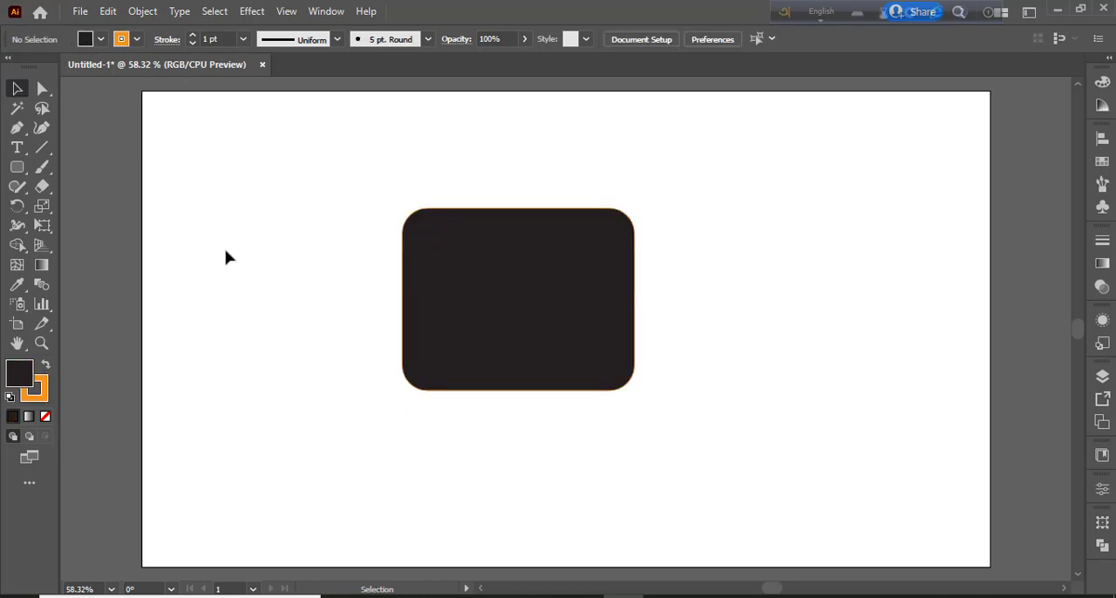
click(16, 167)
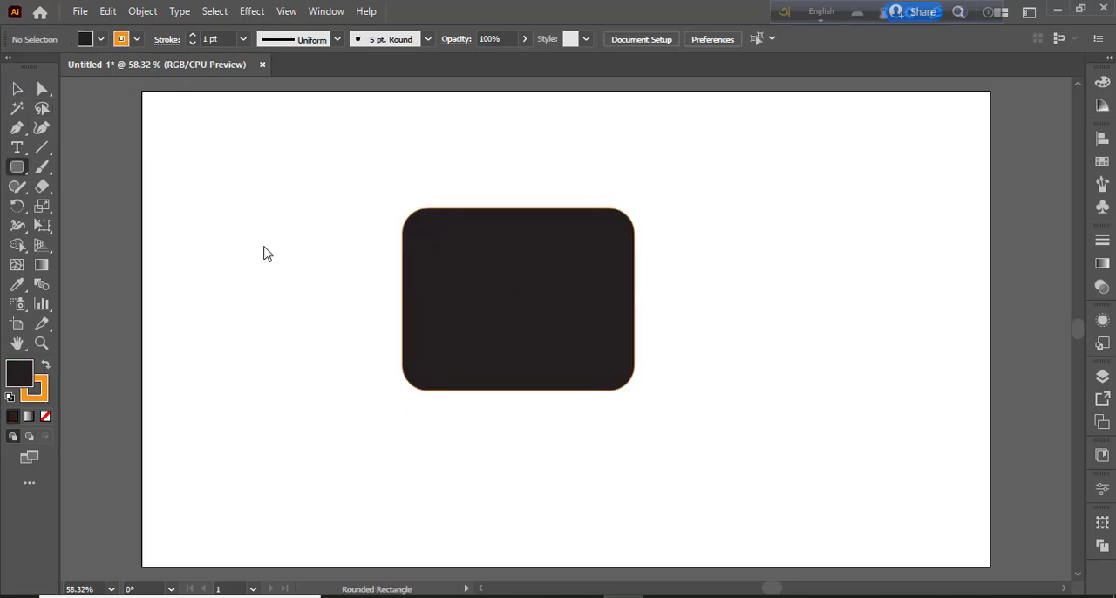
drag(413, 221, 624, 258)
key(Delete)
Draw a full-width rectangle over the top part of the black body and round its two upper corners to about 67 px
drag(17, 168, 74, 165)
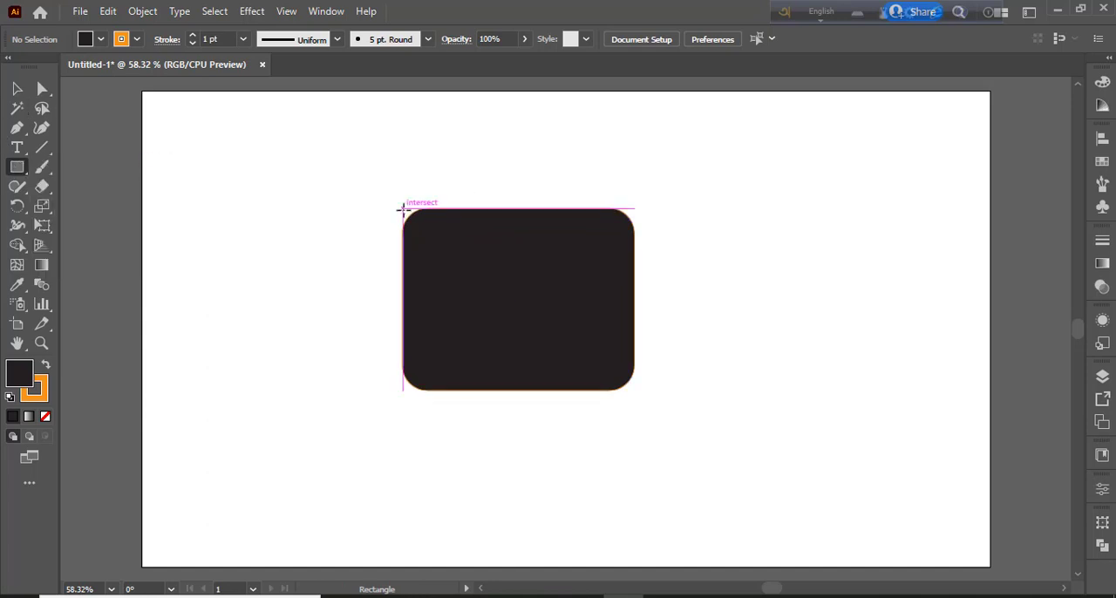
drag(403, 208, 635, 259)
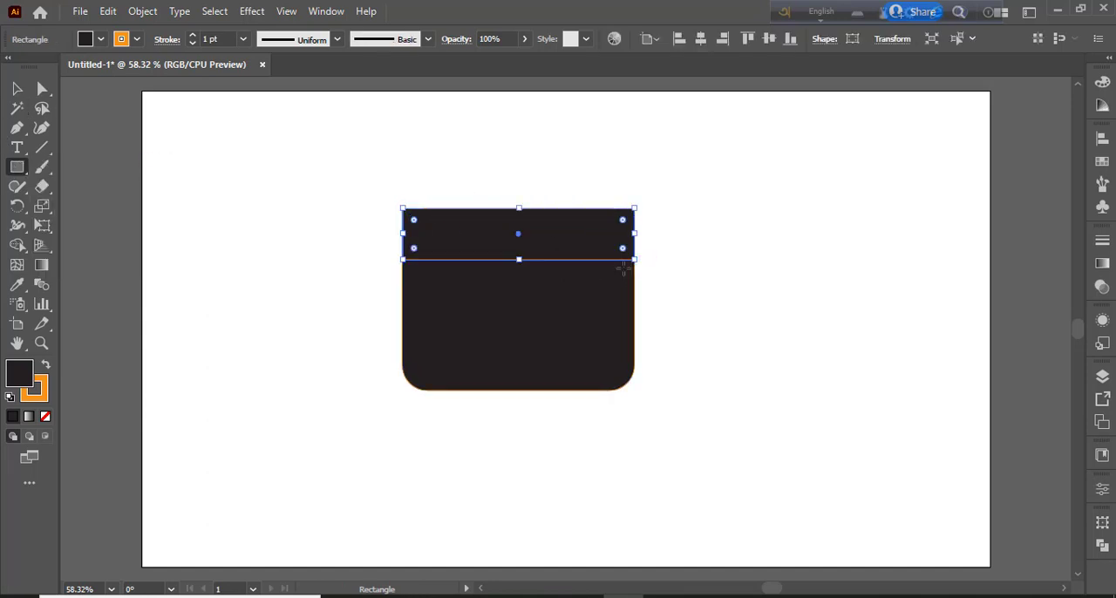
key(a)
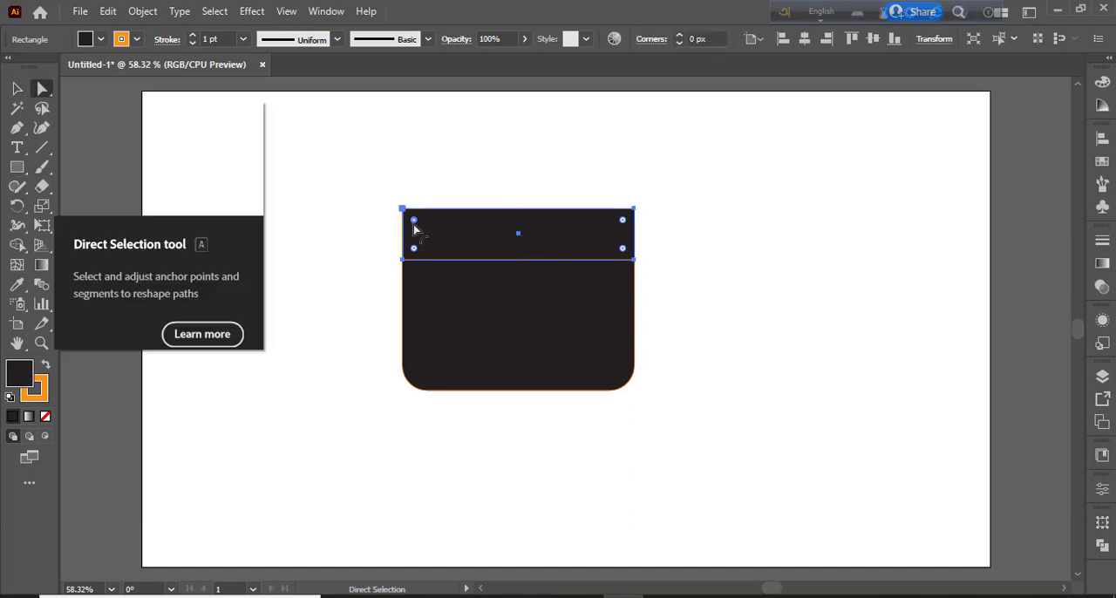
drag(622, 222, 593, 252)
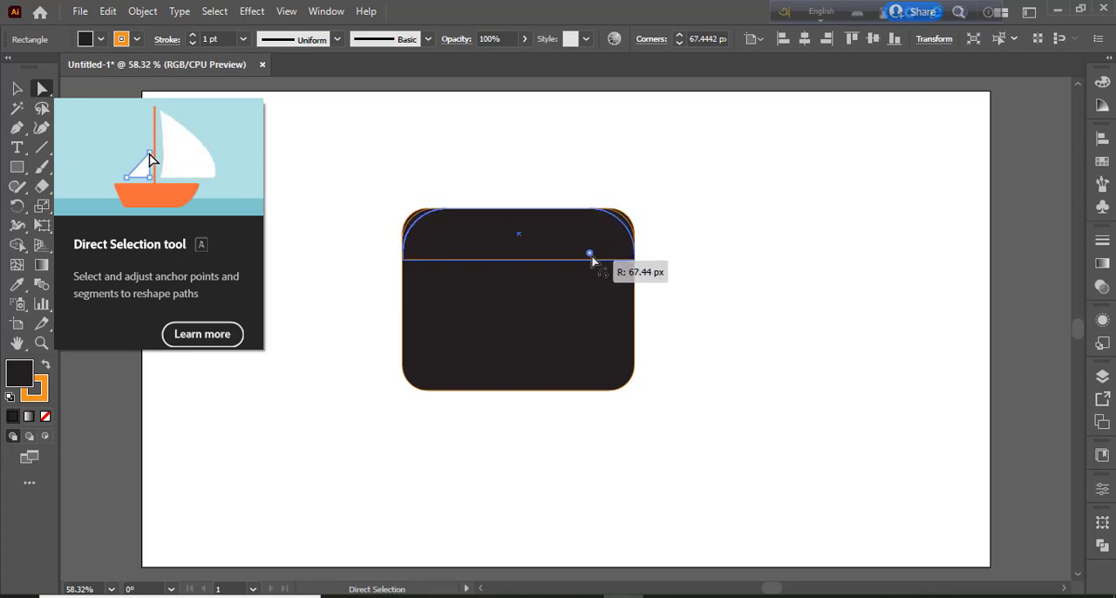
Swap the top band's fill and stroke to give it an orange fill and a black outline
click(46, 365)
key(v)
click(412, 436)
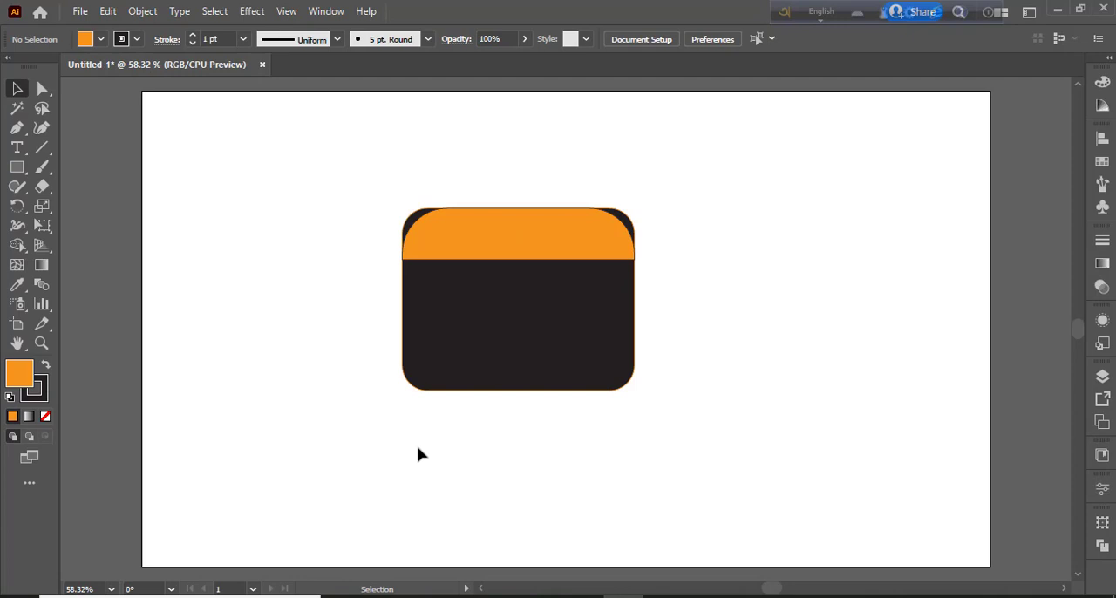
Slightly reduce the rounding of the orange top band's two upper corners, leaving its lower corners square
click(622, 250)
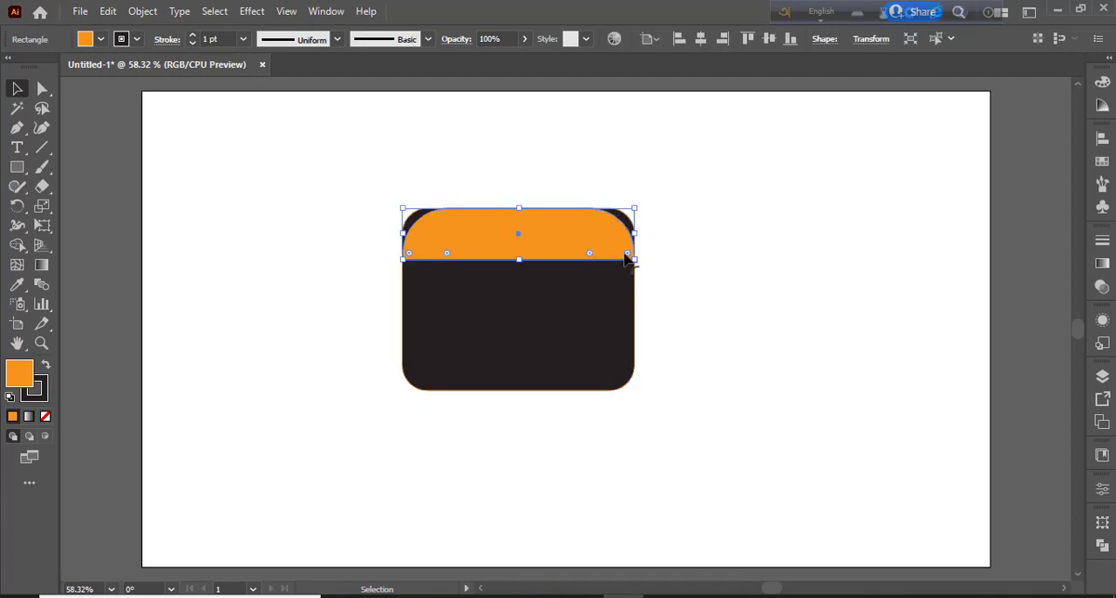
key(a)
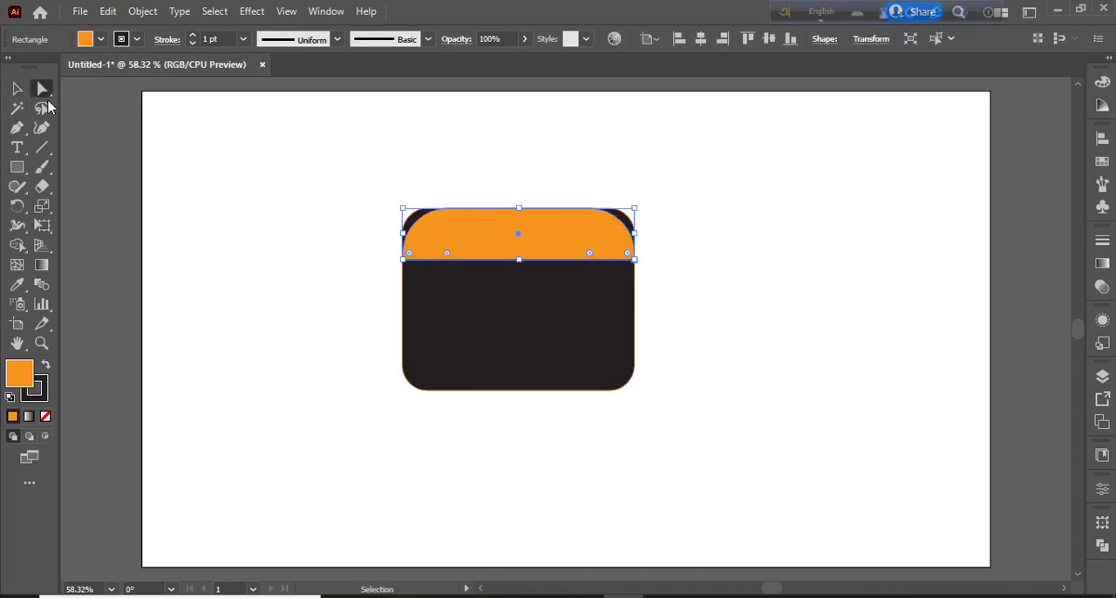
shift+click(591, 253)
shift+click(448, 254)
drag(591, 254, 598, 245)
key(v)
click(219, 224)
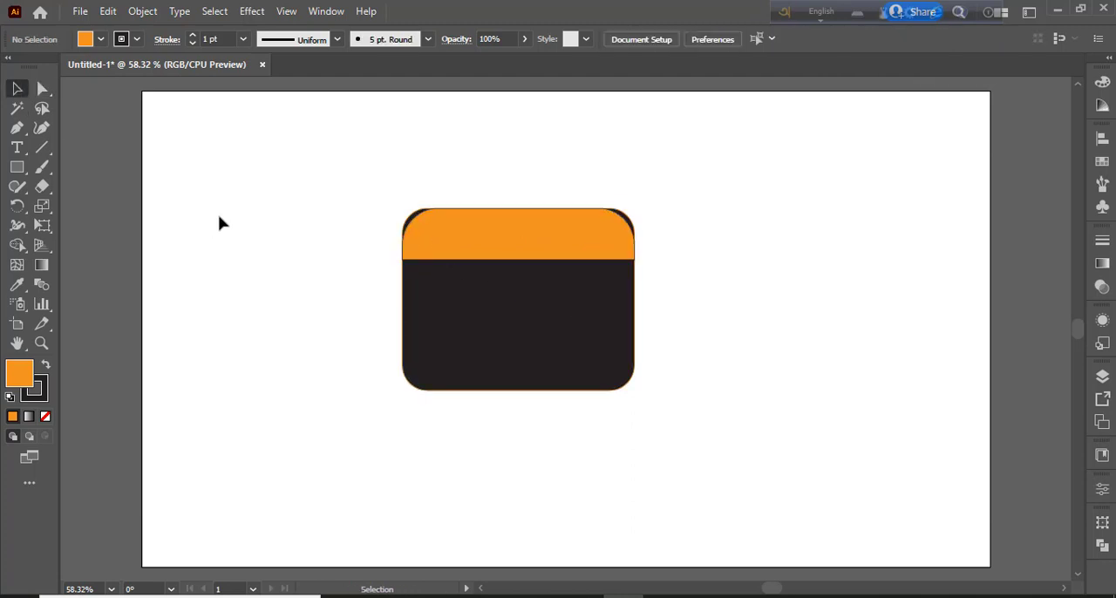
Draw an orange full-width band along the bottom edge of the black body and slightly increase its corner rounding
click(18, 167)
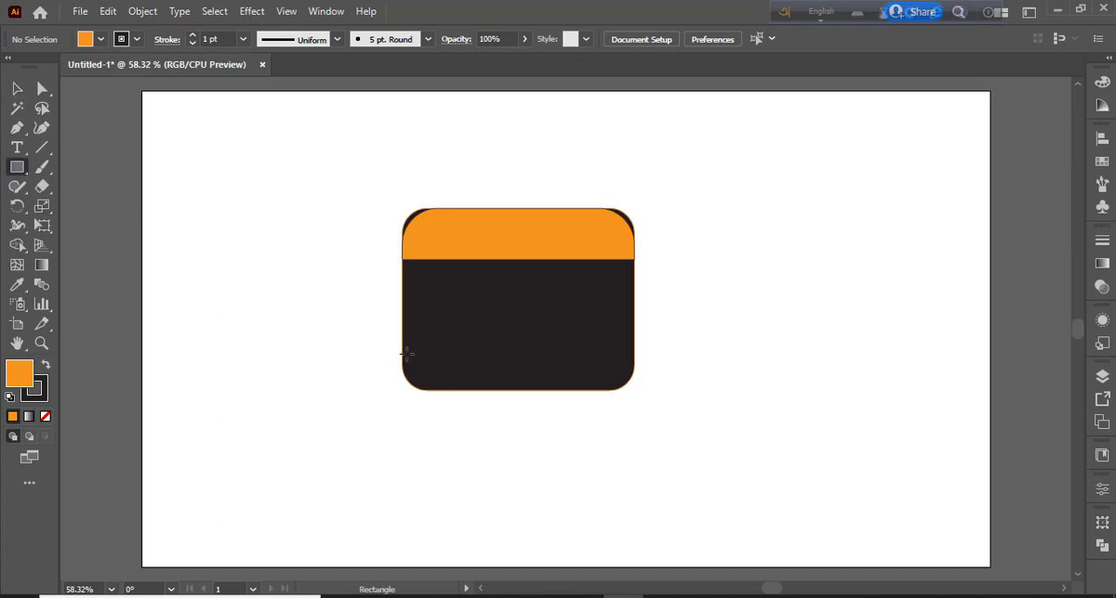
drag(403, 352, 606, 364)
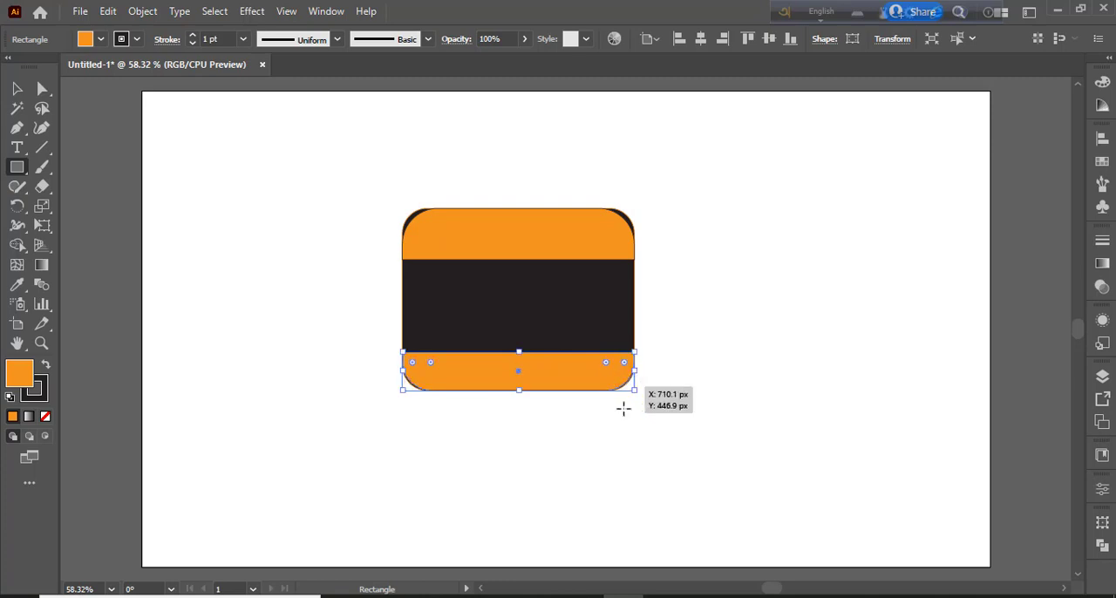
drag(426, 366, 433, 362)
key(v)
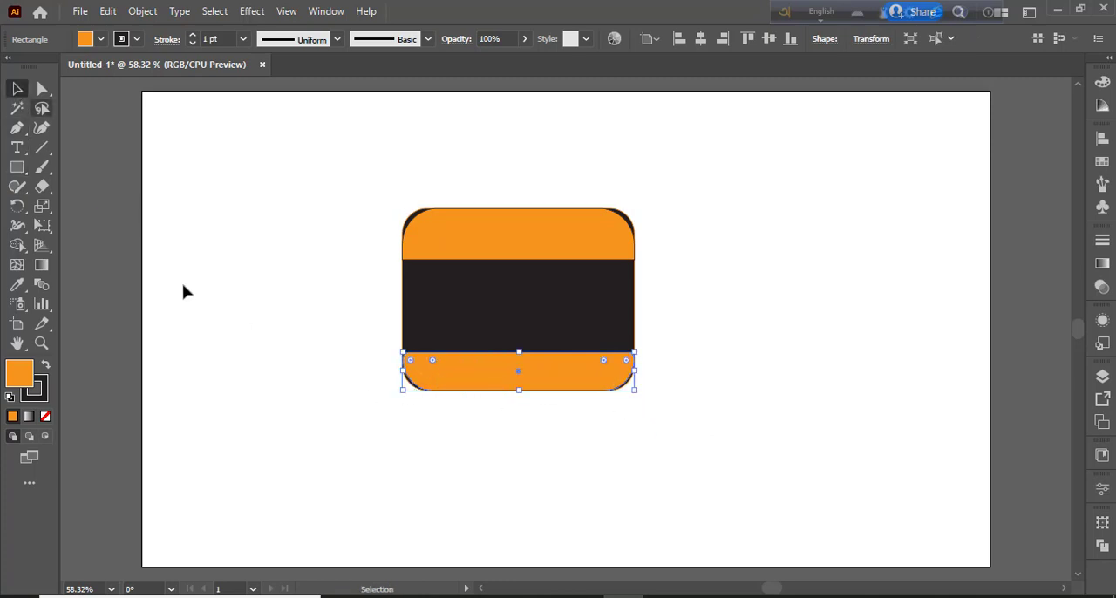
click(193, 296)
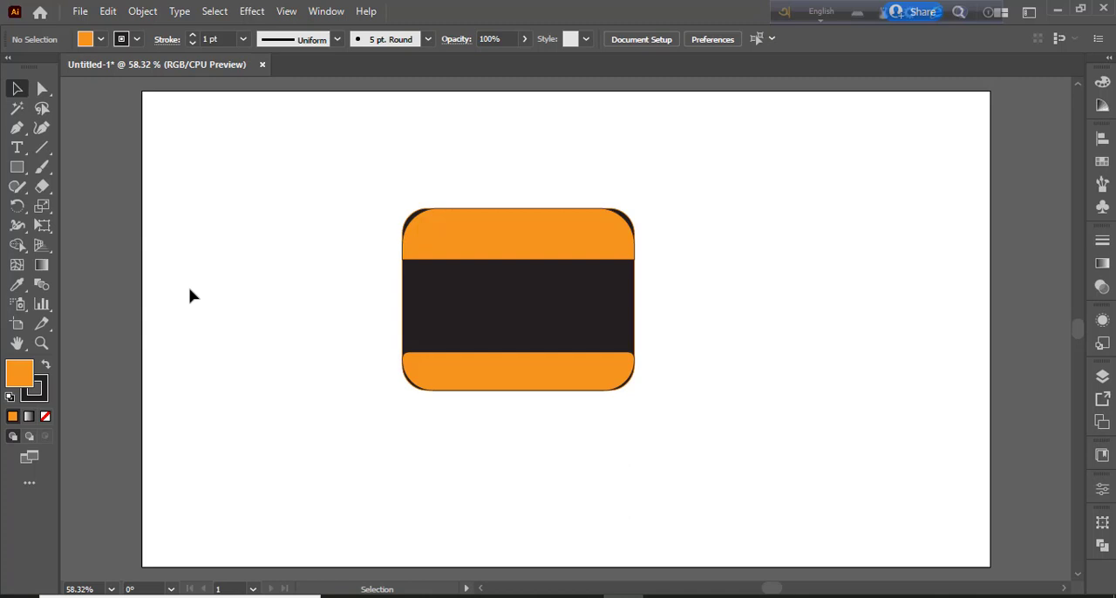
Draw a circle centred on the body, overlapping both orange bands, and give it a black fill with no stroke
drag(21, 172, 66, 205)
drag(519, 299, 587, 352)
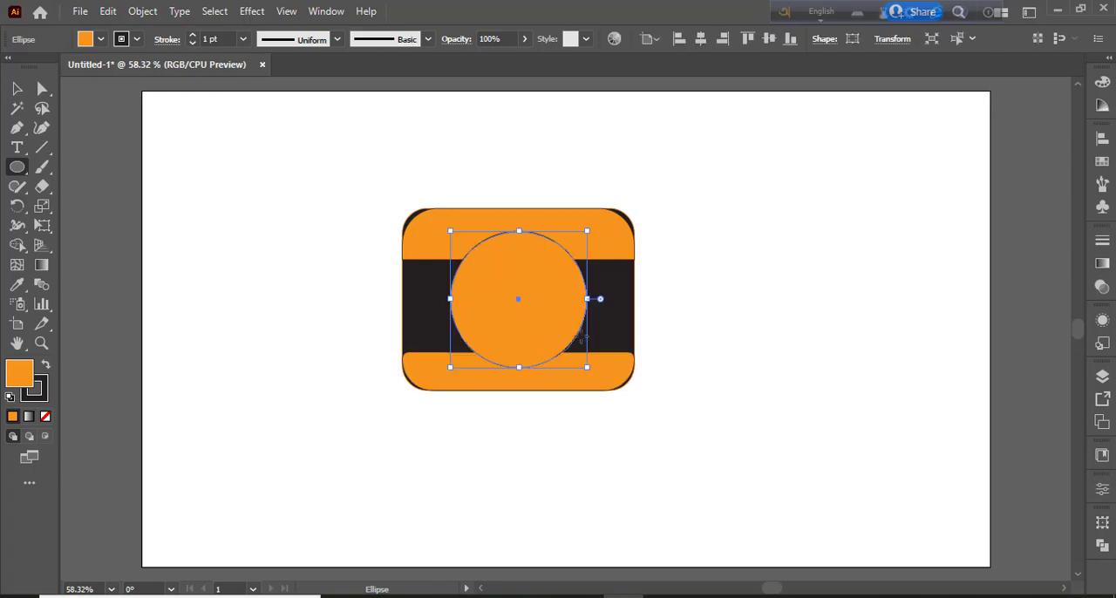
click(135, 40)
click(102, 41)
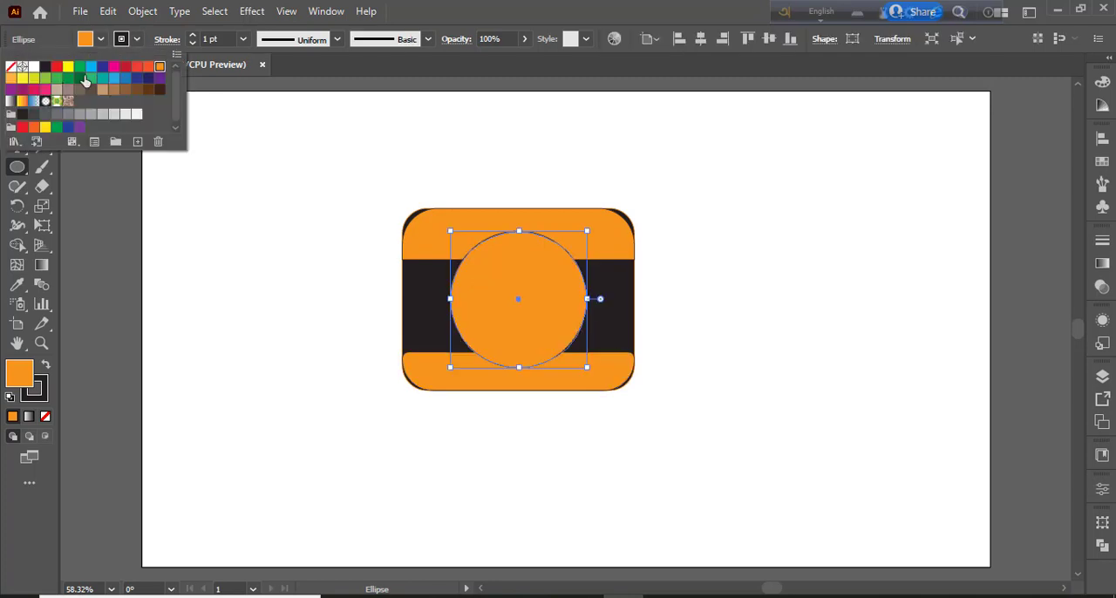
click(49, 69)
click(46, 416)
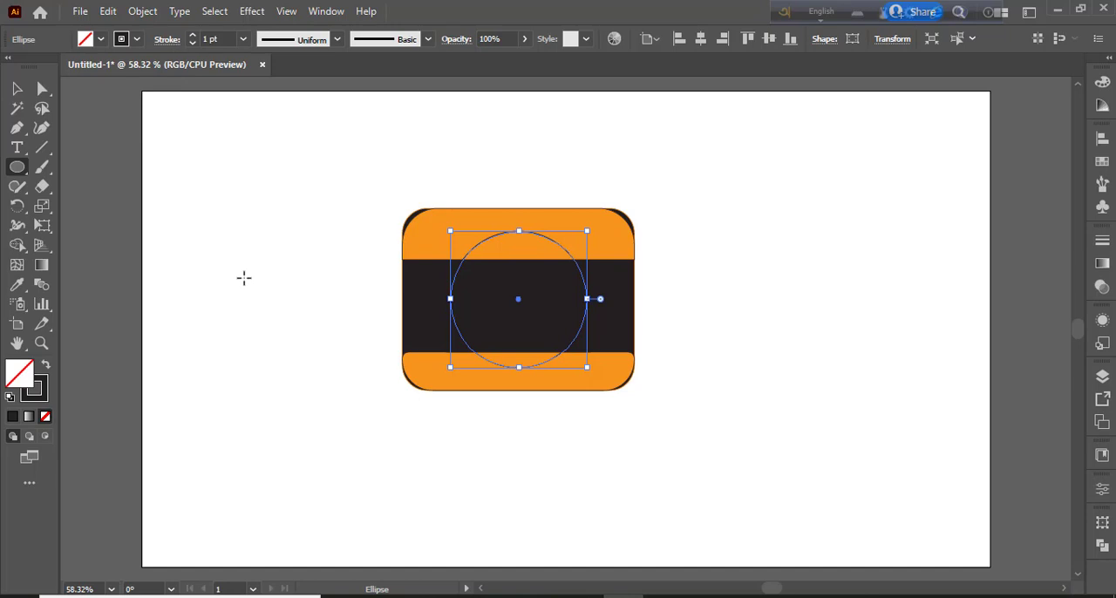
click(46, 366)
click(17, 88)
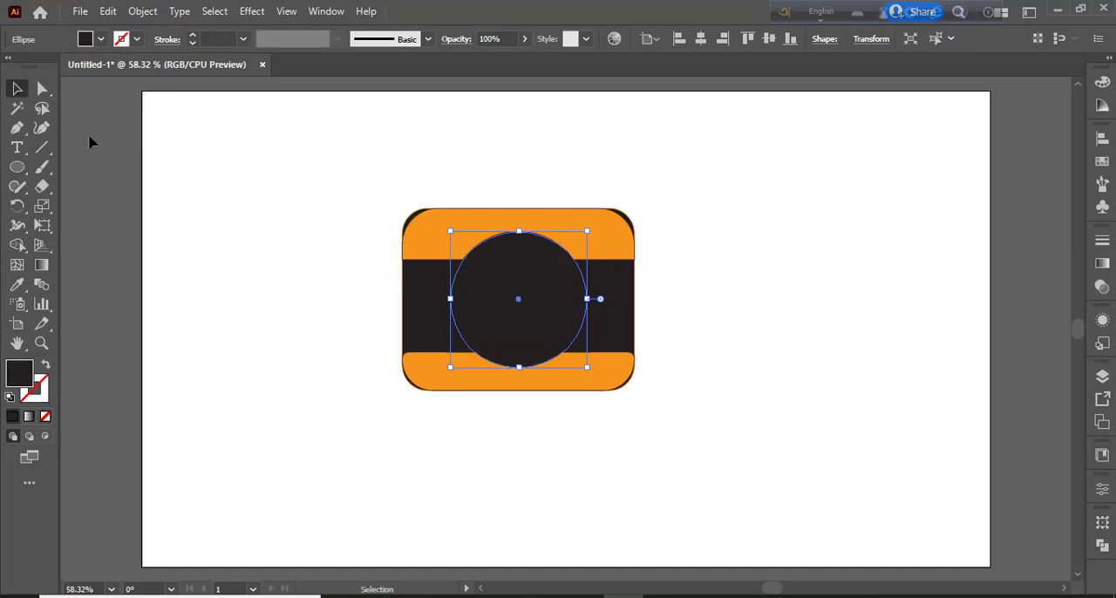
Duplicate the black circle in place, shrink the copy slightly around its centre and fill it with orange
click(107, 11)
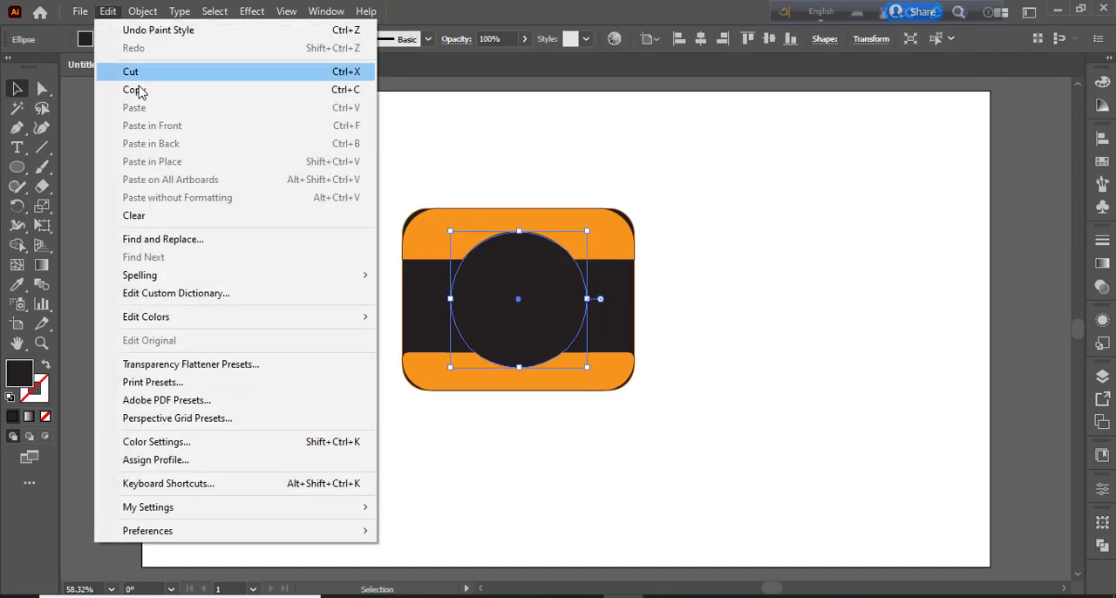
click(137, 89)
click(107, 10)
click(160, 165)
drag(587, 366, 582, 365)
click(100, 39)
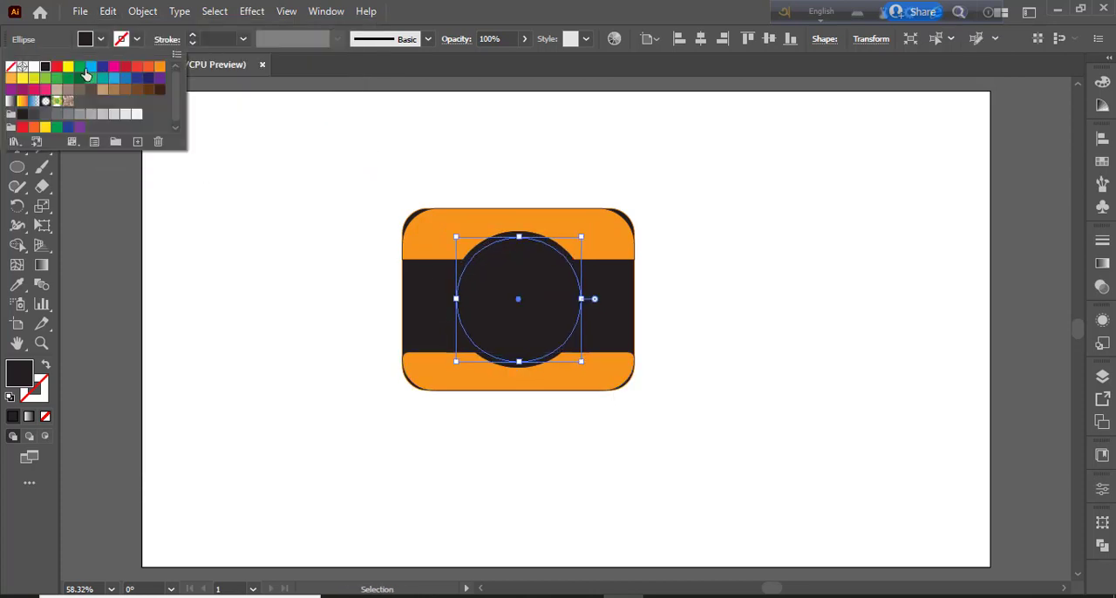
click(159, 66)
Duplicate the orange circle in place, shrink the copy around its centre and fill it with dark gray
click(107, 11)
click(108, 11)
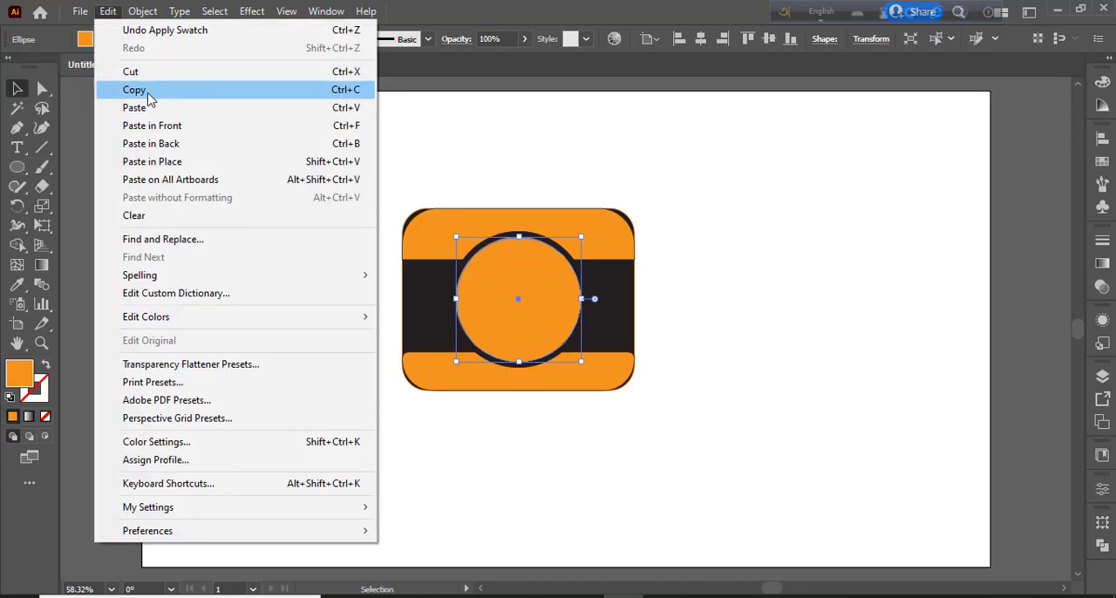
click(146, 91)
click(107, 11)
click(180, 165)
drag(583, 359, 570, 348)
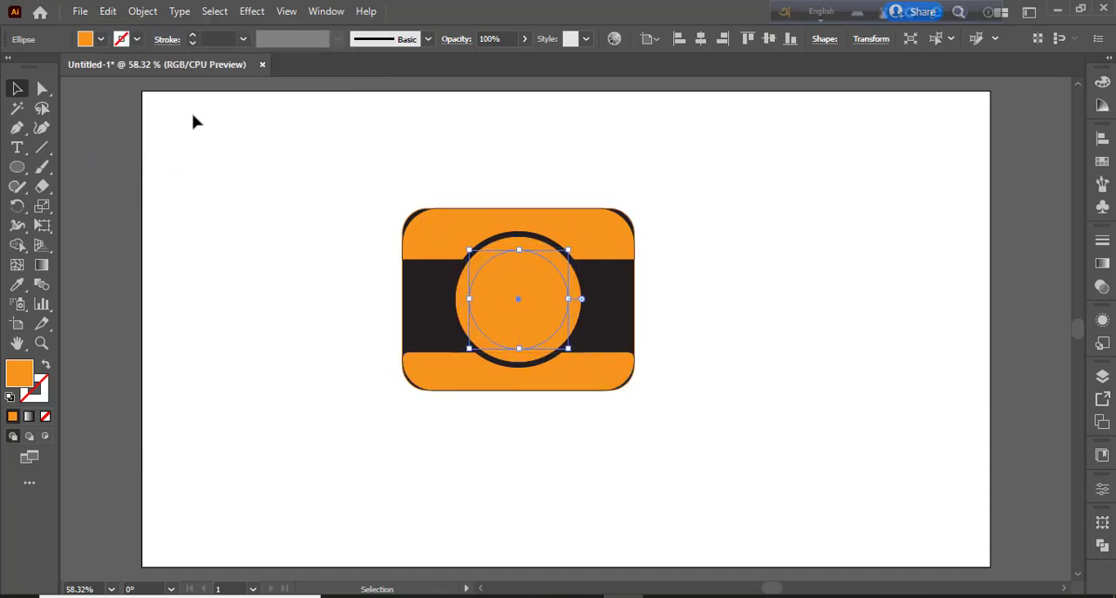
click(102, 39)
click(34, 115)
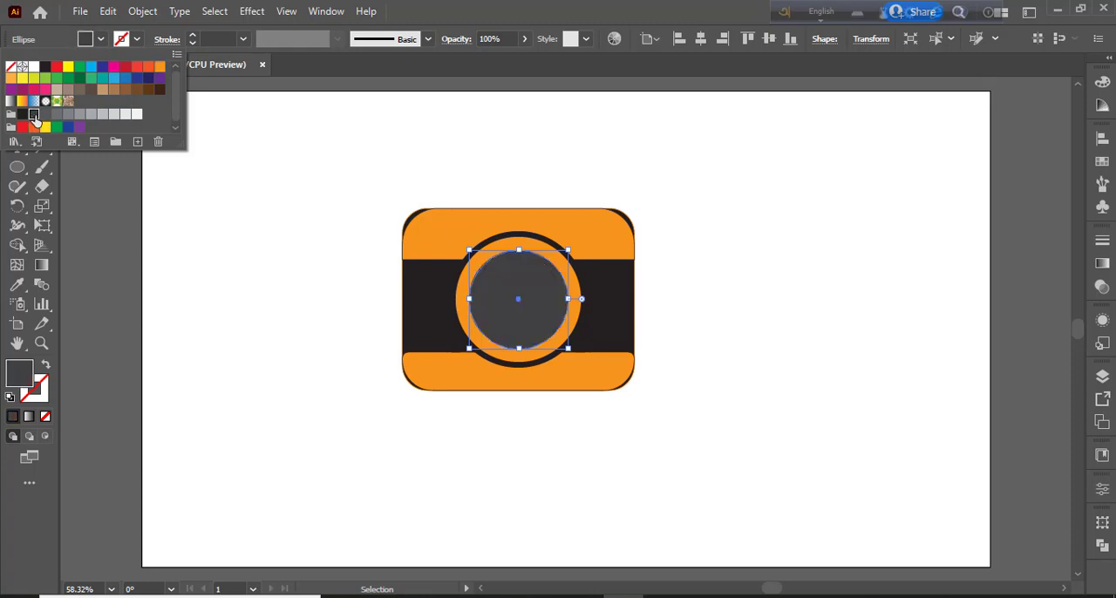
Apply the black body's fill and orange stroke to the innermost circle with the Eyedropper, and set its fill back to dark gray
key(i)
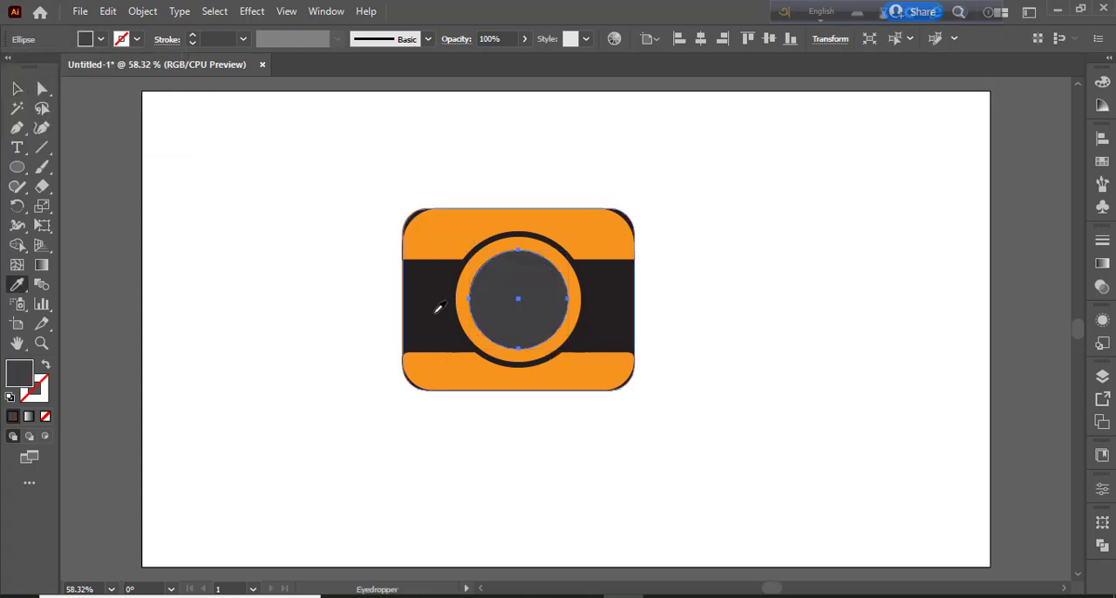
click(438, 307)
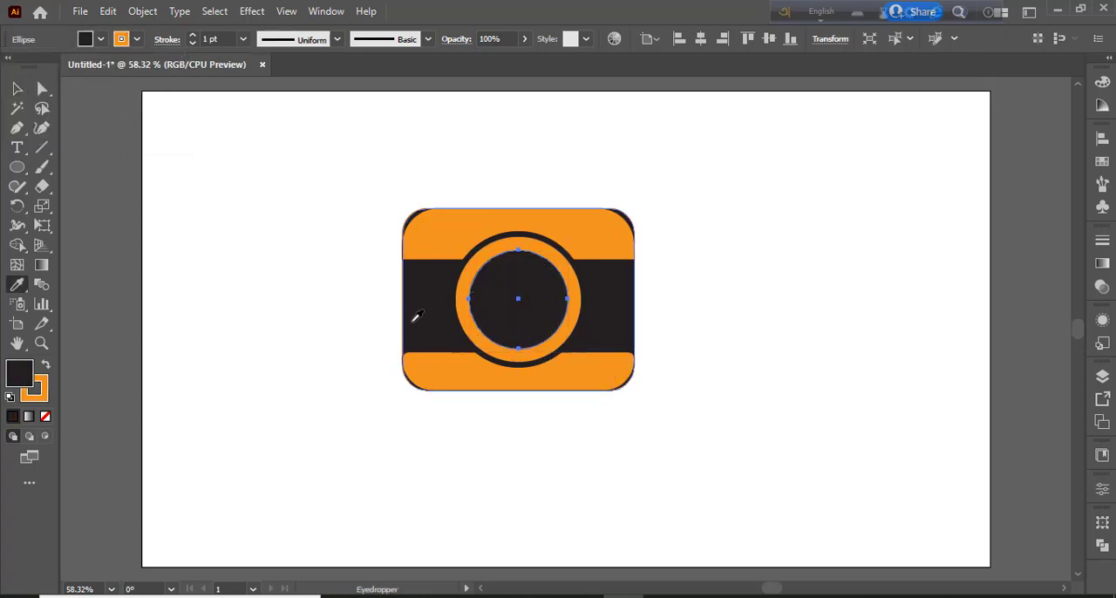
click(102, 38)
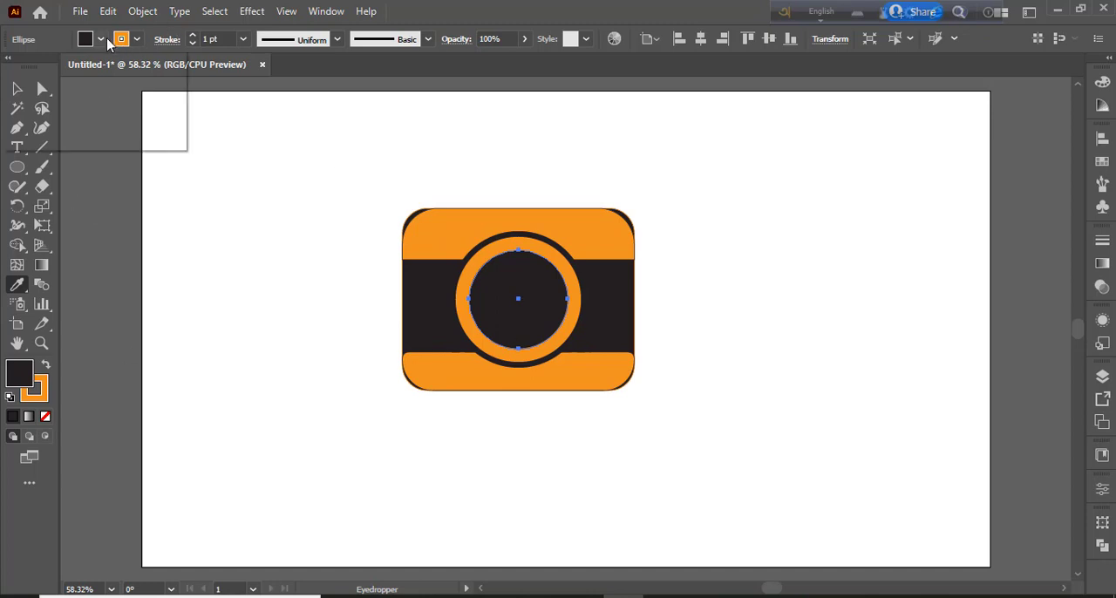
click(34, 114)
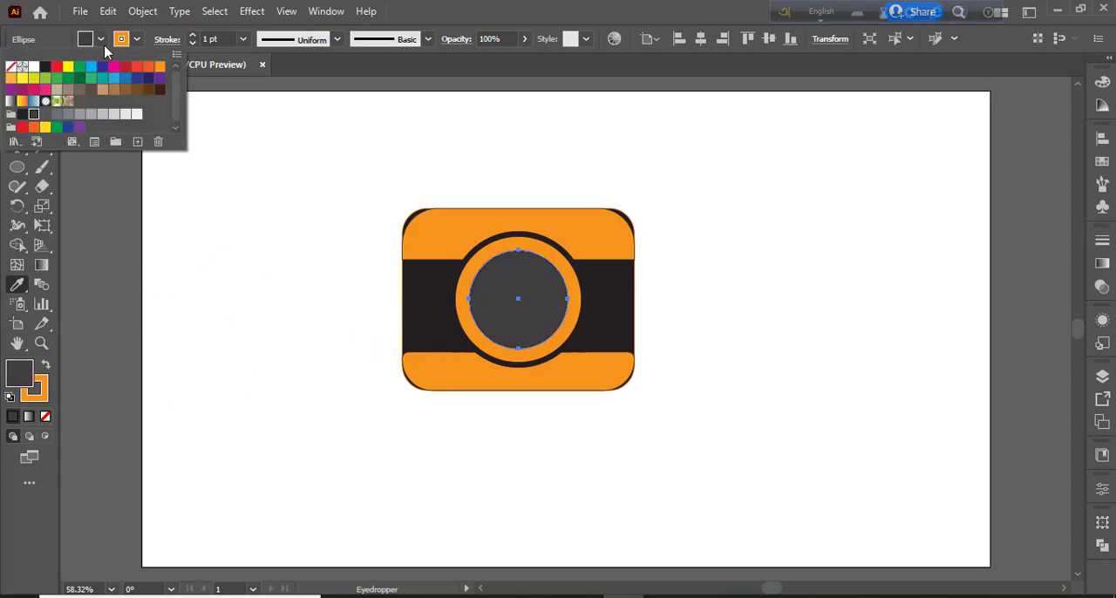
Apply the innermost circle's dark gray fill to the black camera body with the Eyedropper, and deselect
click(17, 88)
click(443, 316)
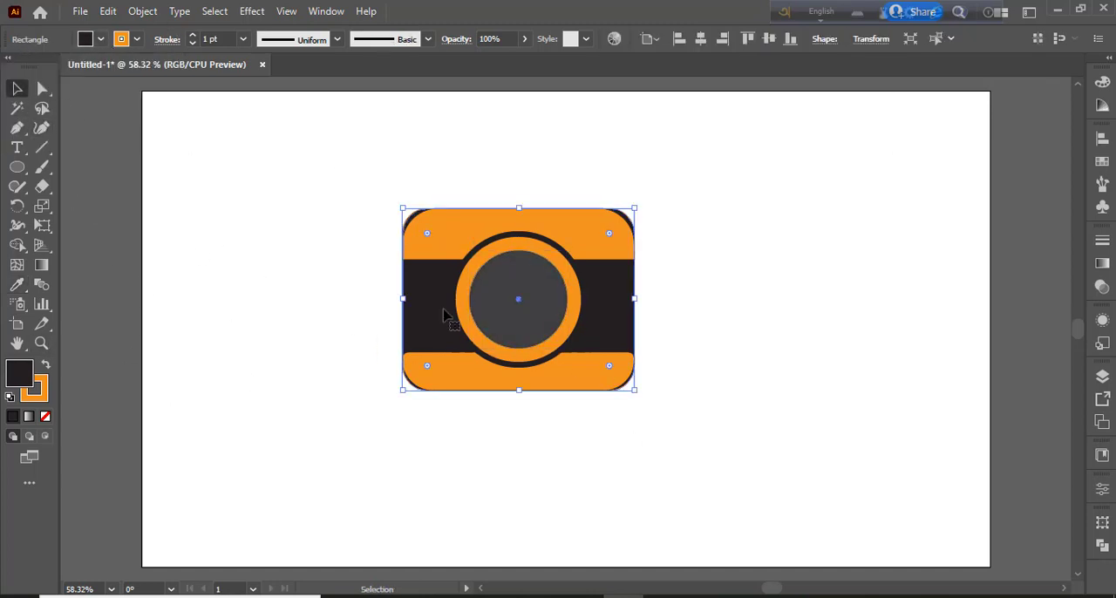
key(i)
click(521, 288)
key(v)
click(188, 238)
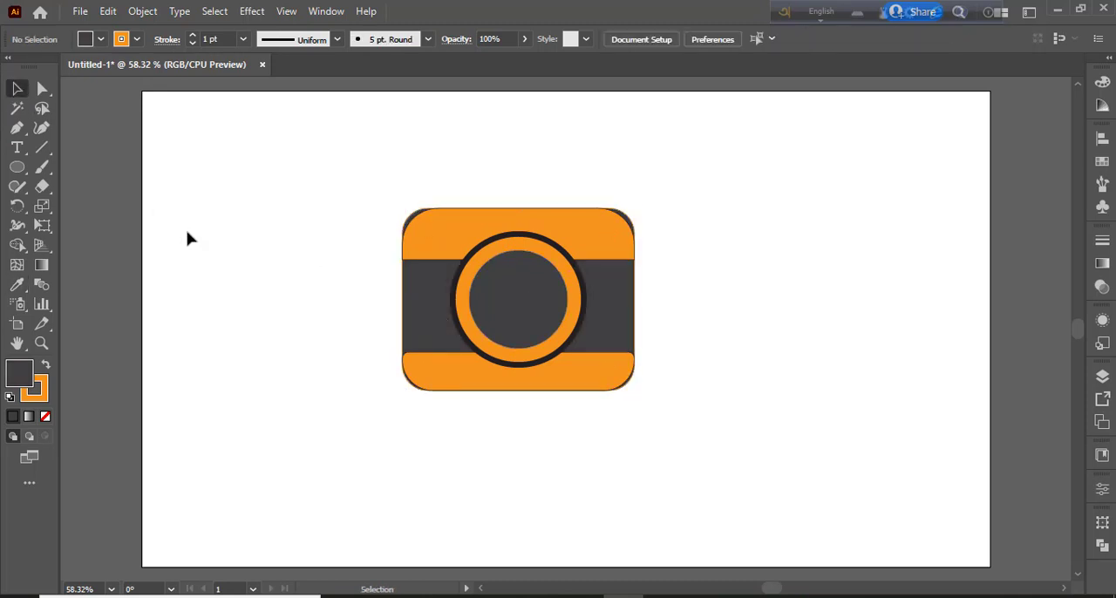
Duplicate the dark gray lens circle in place and shrink the copy slightly around its centre
click(512, 311)
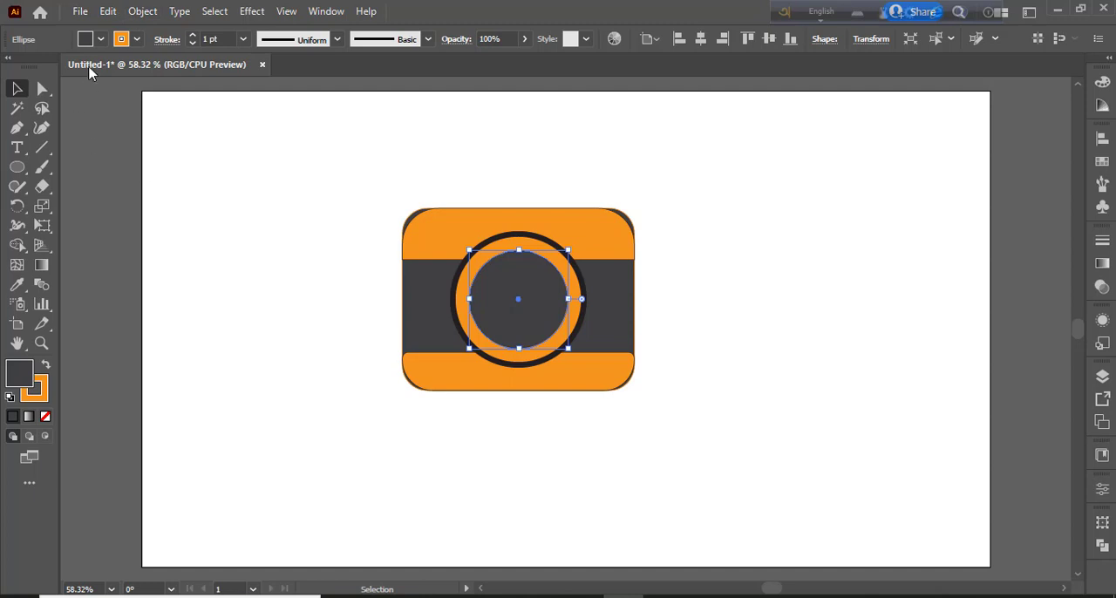
click(108, 13)
click(140, 90)
click(108, 13)
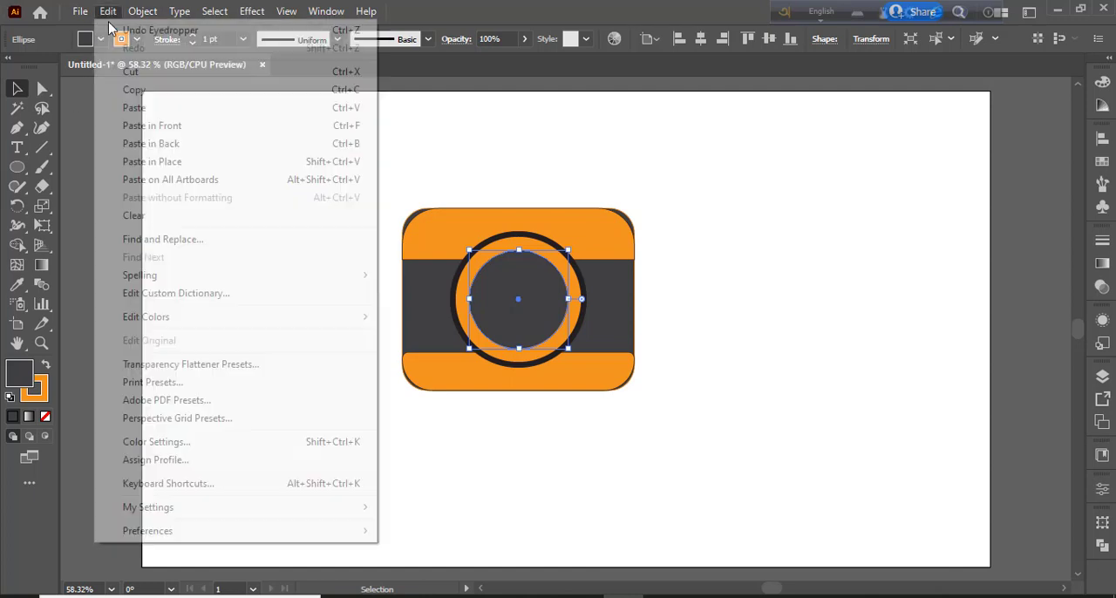
click(152, 161)
drag(568, 348, 564, 344)
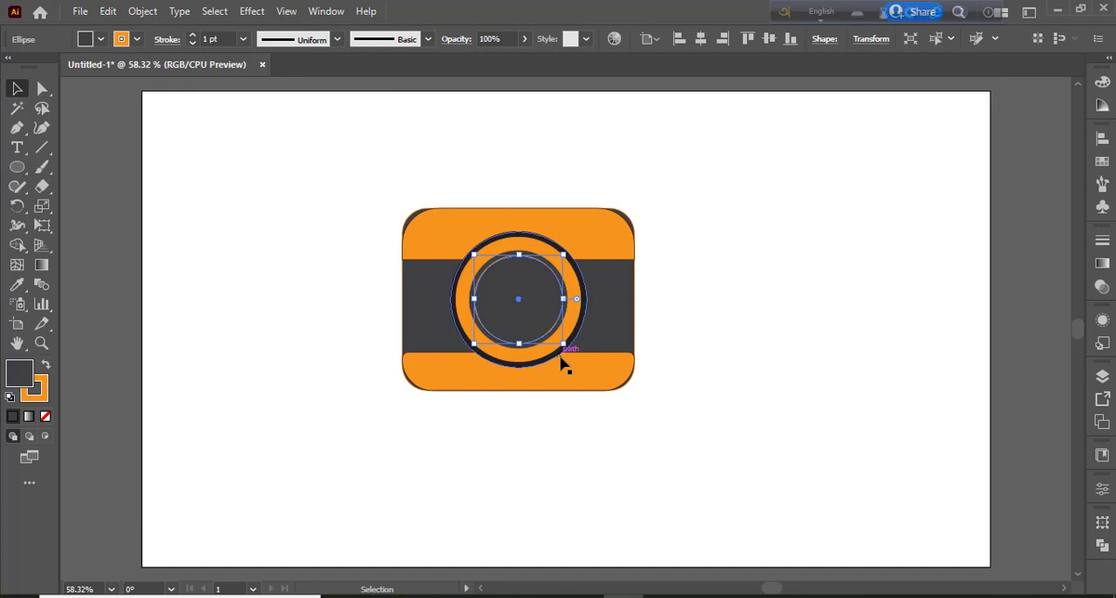
Give the shrunken circle copy an orange fill with no stroke, and deselect it
click(46, 367)
click(45, 416)
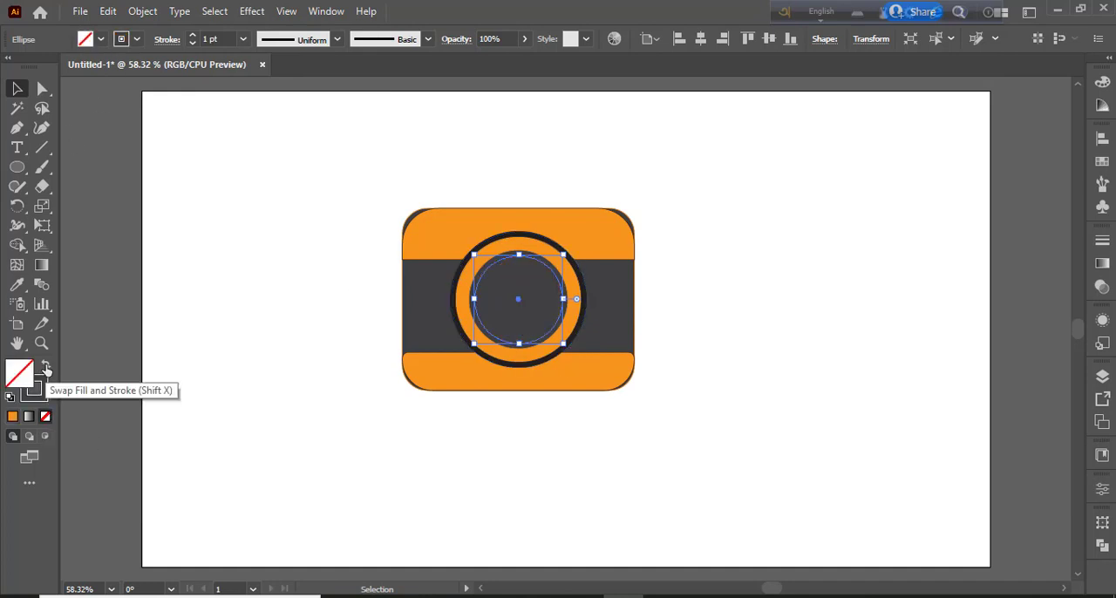
key(ctrl+z)
click(42, 397)
click(45, 416)
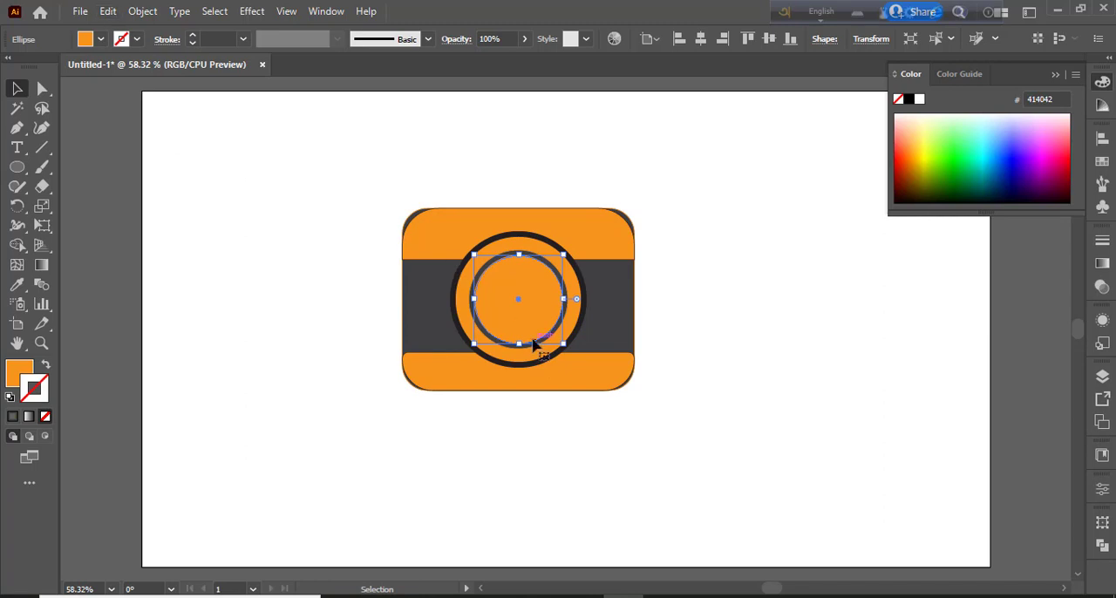
click(233, 256)
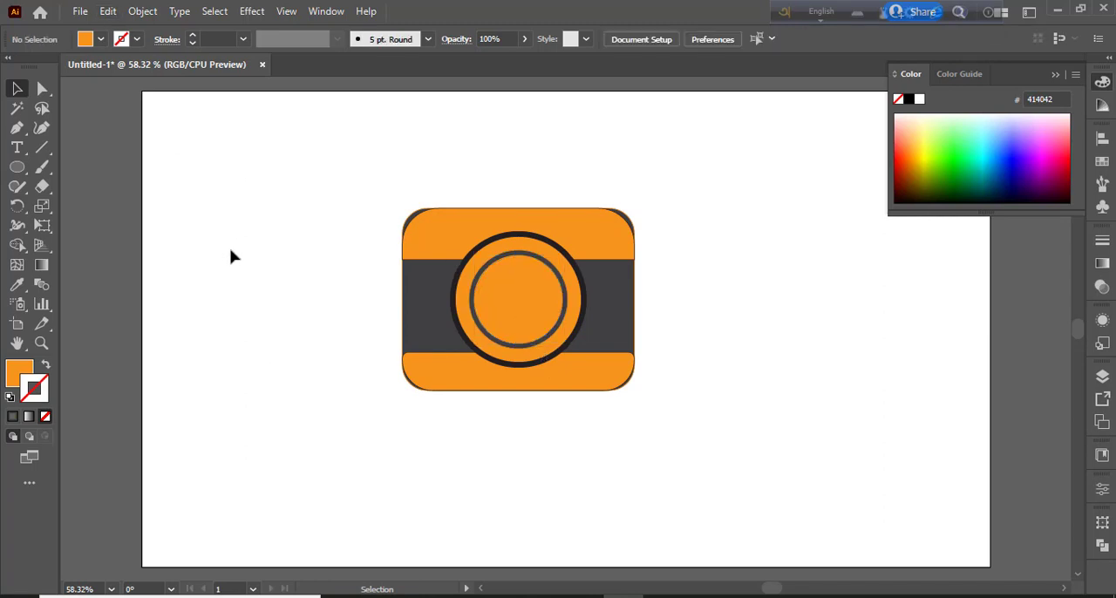
Duplicate the inner orange circle in place, shrink the copy slightly around its centre and fill it with dark gray
click(542, 282)
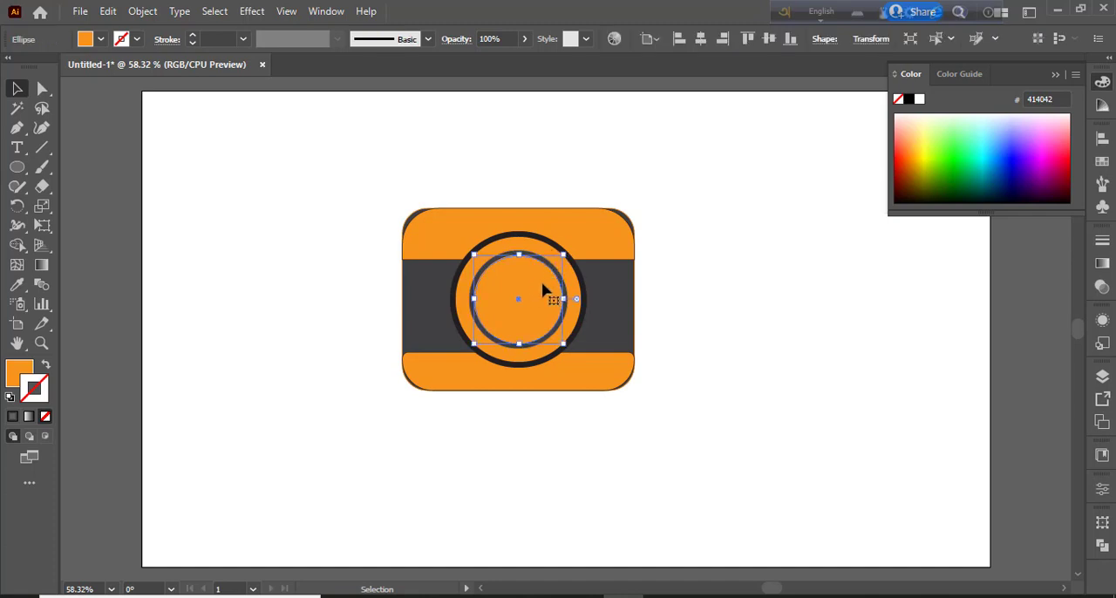
click(107, 11)
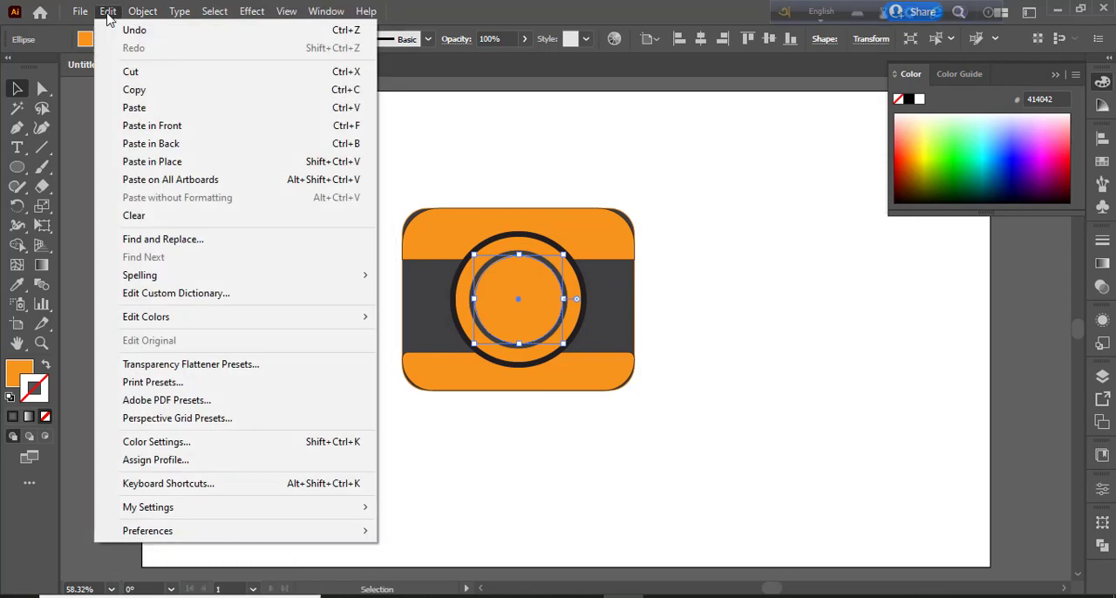
click(175, 162)
drag(568, 339, 559, 338)
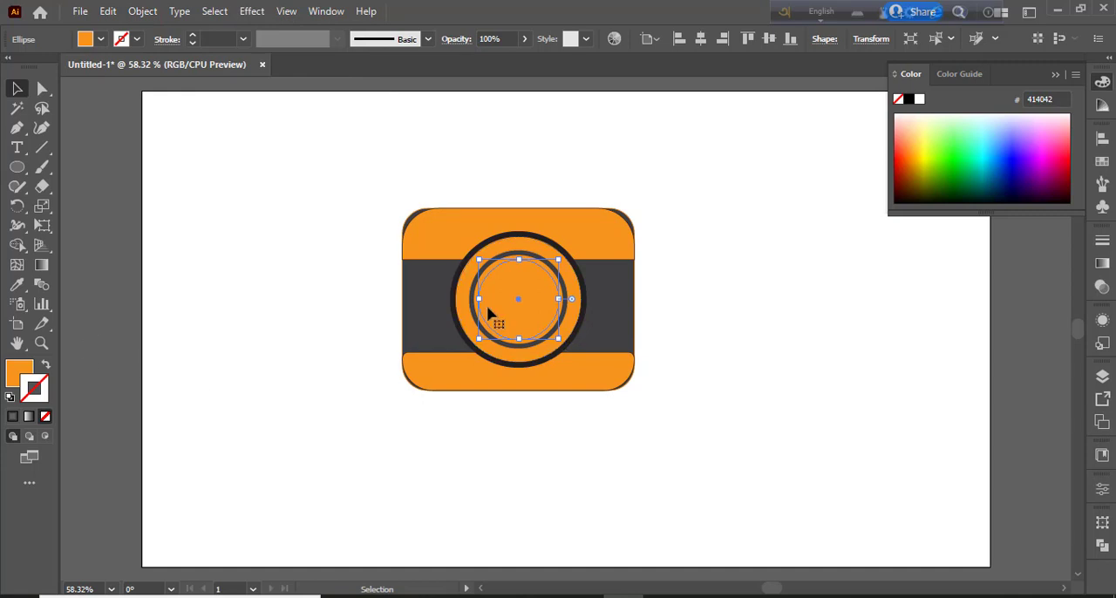
click(101, 39)
click(33, 116)
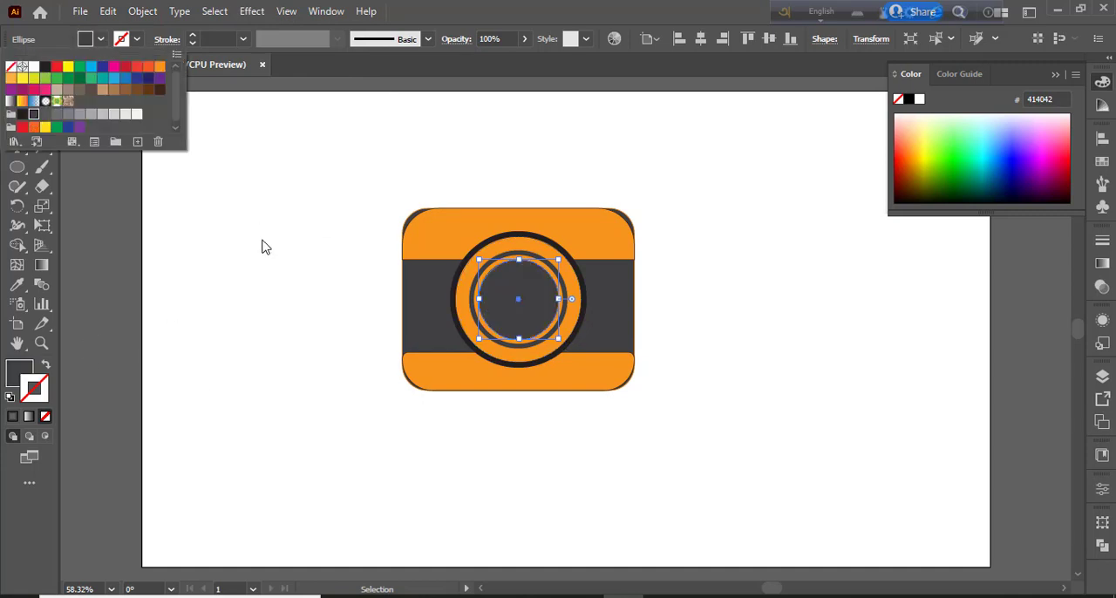
click(314, 337)
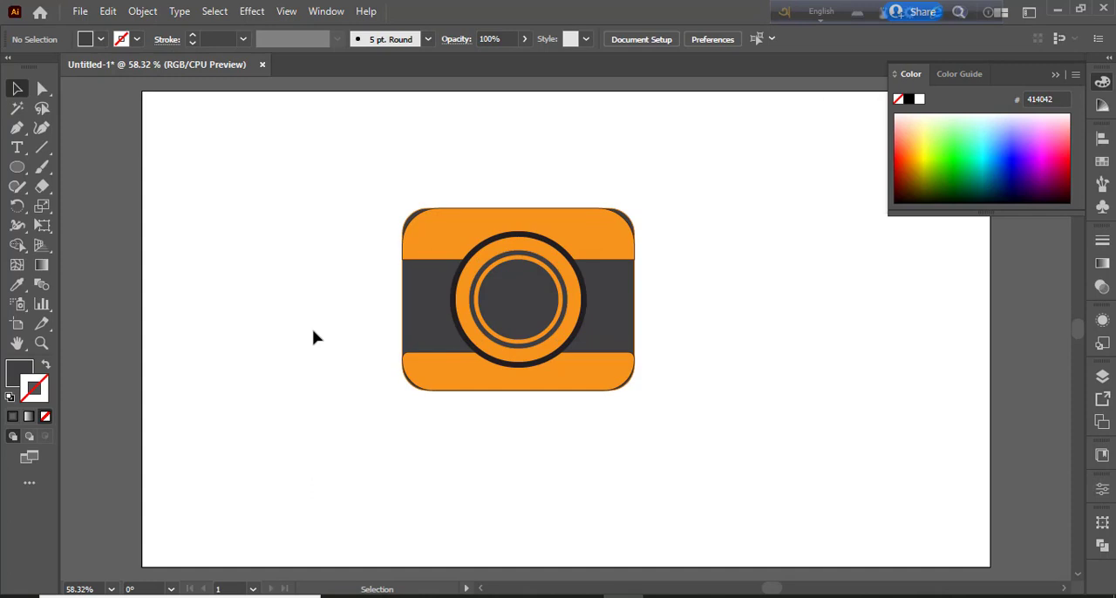
Duplicate the innermost dark gray circle in place, shrink the copy to more than half its size around its centre and fill it with white
click(514, 301)
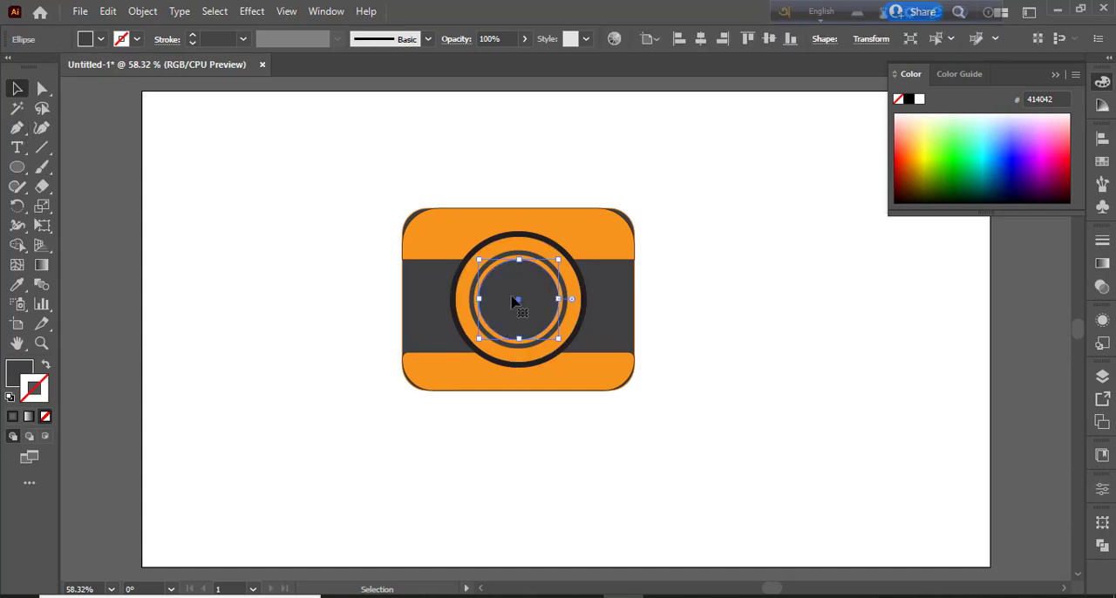
click(109, 11)
click(163, 92)
click(108, 11)
click(183, 162)
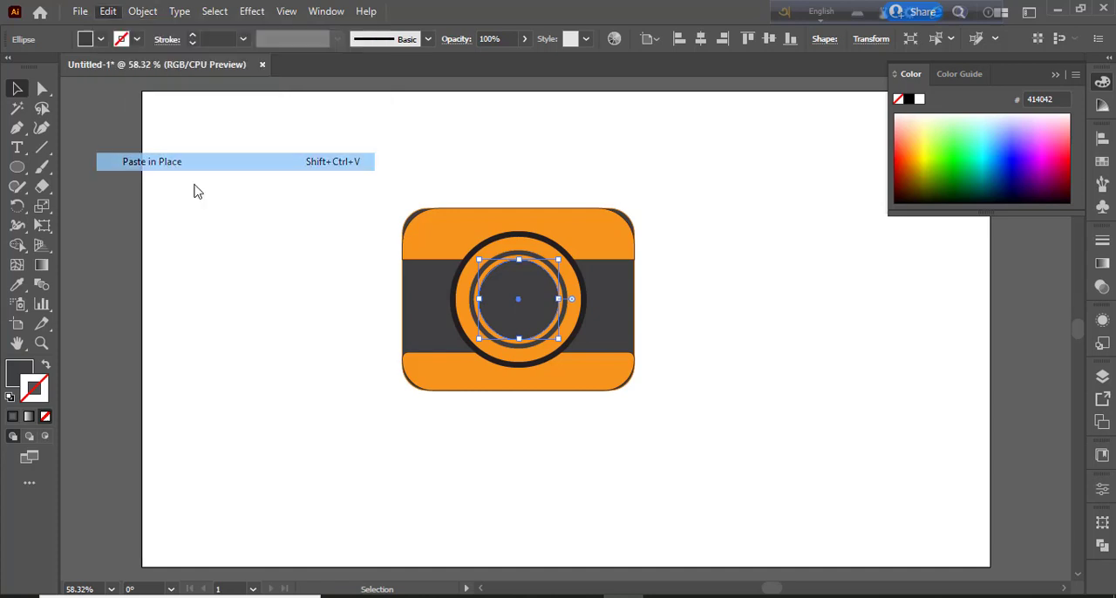
drag(563, 342, 543, 326)
click(100, 41)
click(35, 74)
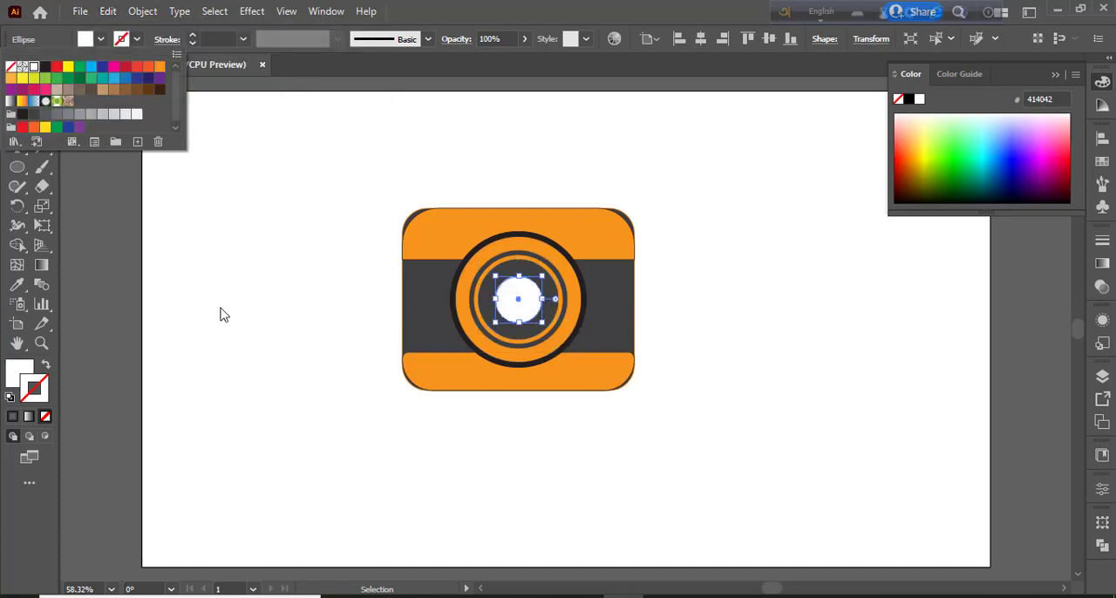
click(220, 314)
Duplicate the white circle in place, shrink the copy to less than half its size around its centre and fill it with dark gray
click(511, 320)
click(108, 11)
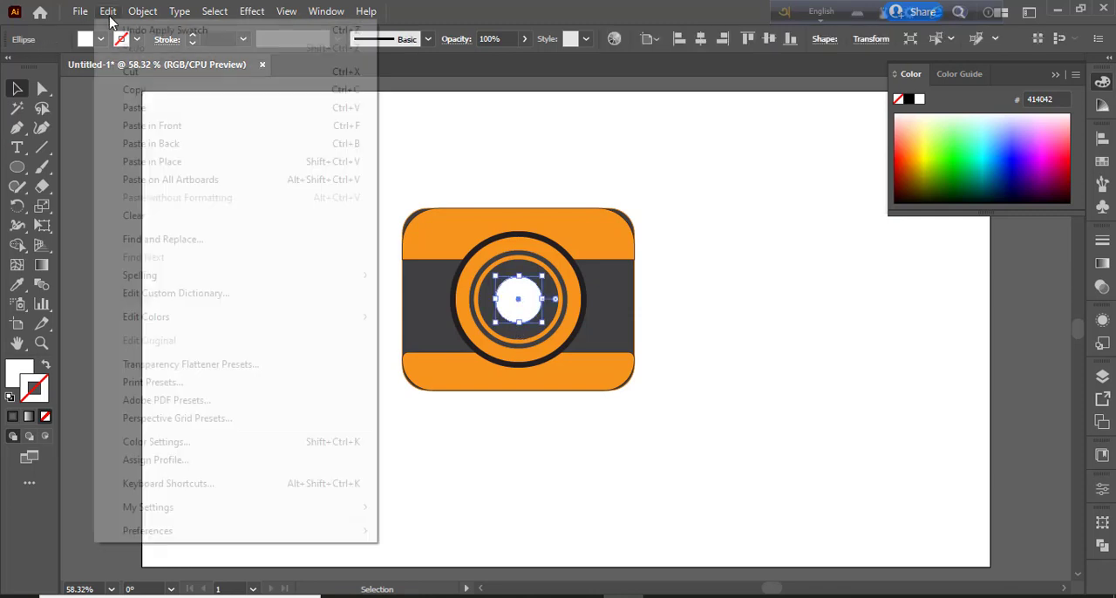
click(108, 11)
click(108, 11)
click(187, 167)
drag(544, 324, 527, 305)
click(101, 39)
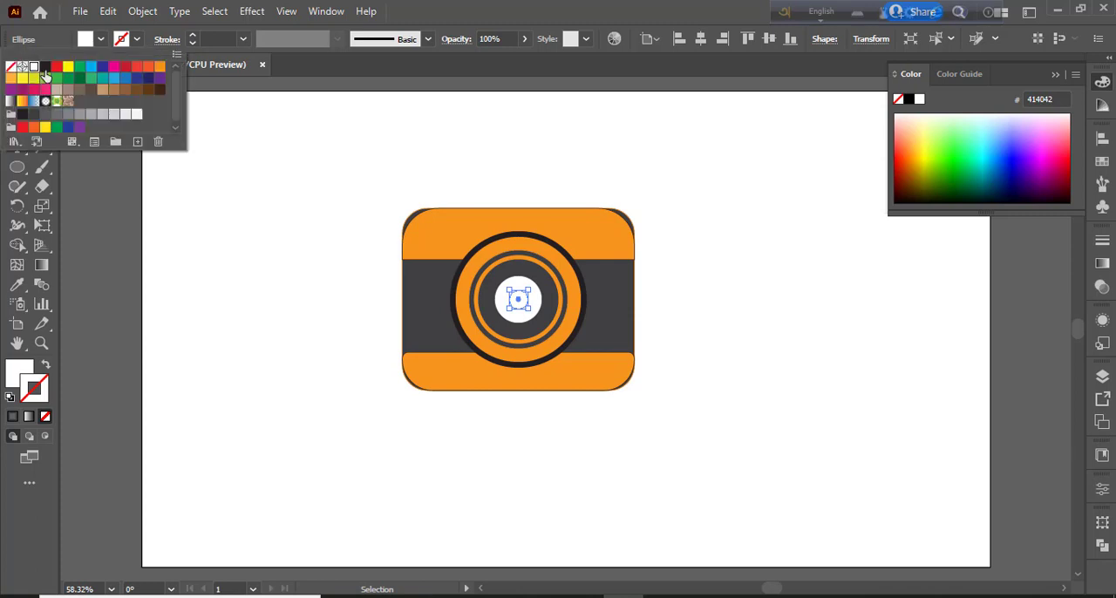
click(35, 117)
click(270, 264)
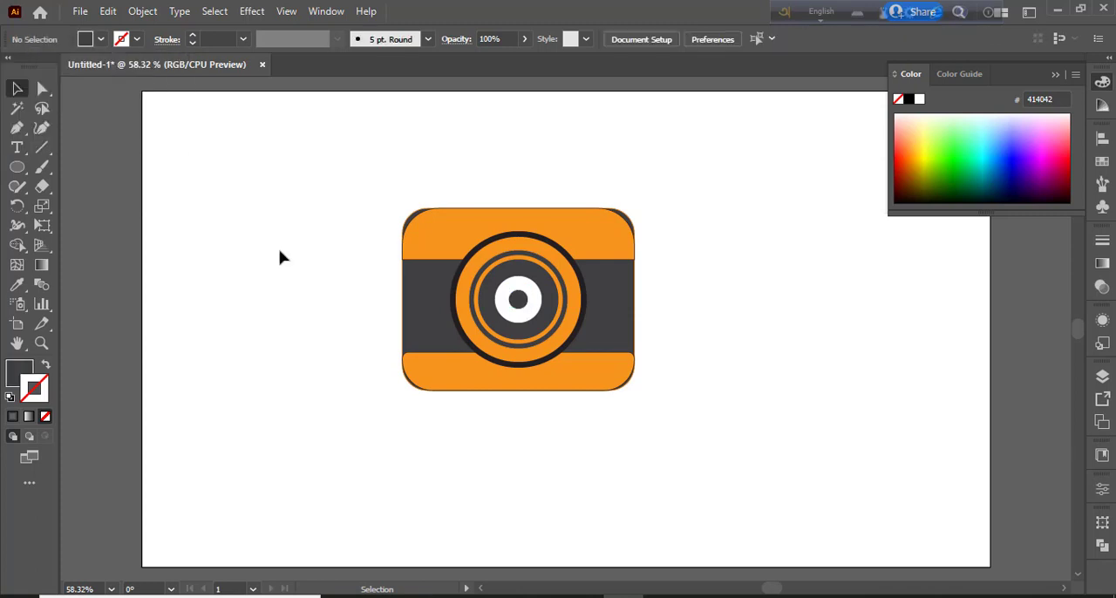
Duplicate the small dark gray centre circle in place, shrink the copy to a dot around its centre and fill it with white
click(513, 298)
key(ctrl+plus)
key(ctrl+plus)
key(ctrl+plus)
key(ctrl+plus)
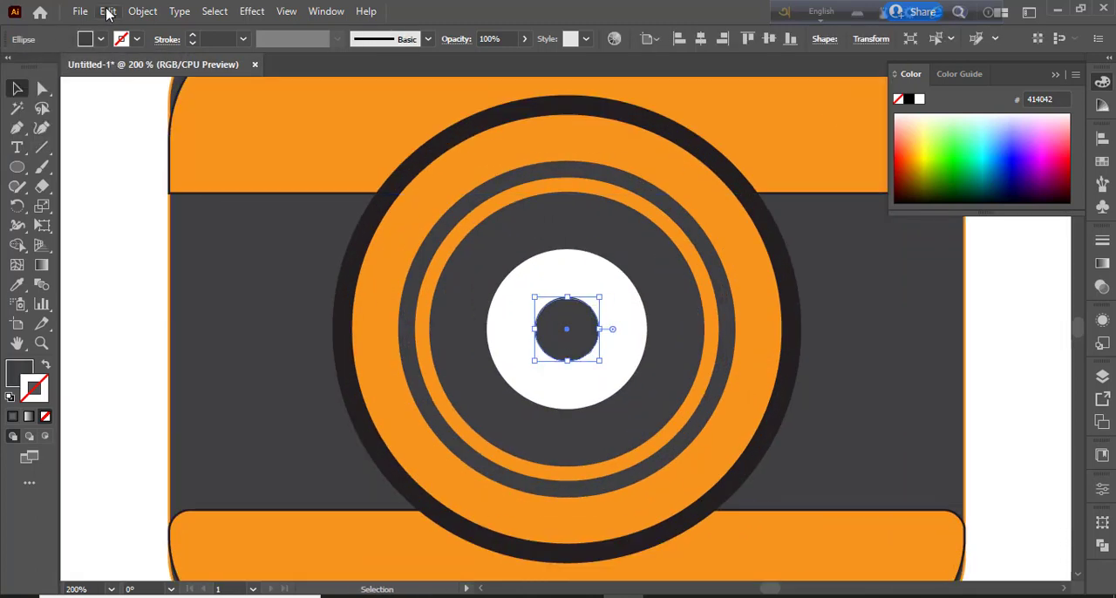
click(107, 10)
click(134, 90)
click(107, 10)
click(152, 161)
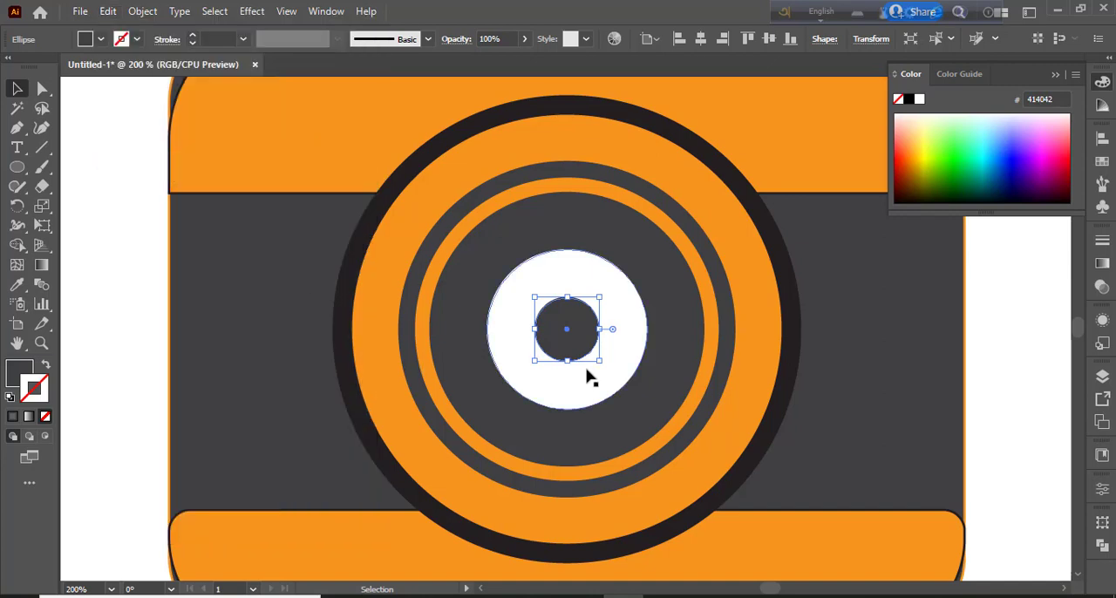
drag(602, 363, 578, 340)
click(100, 39)
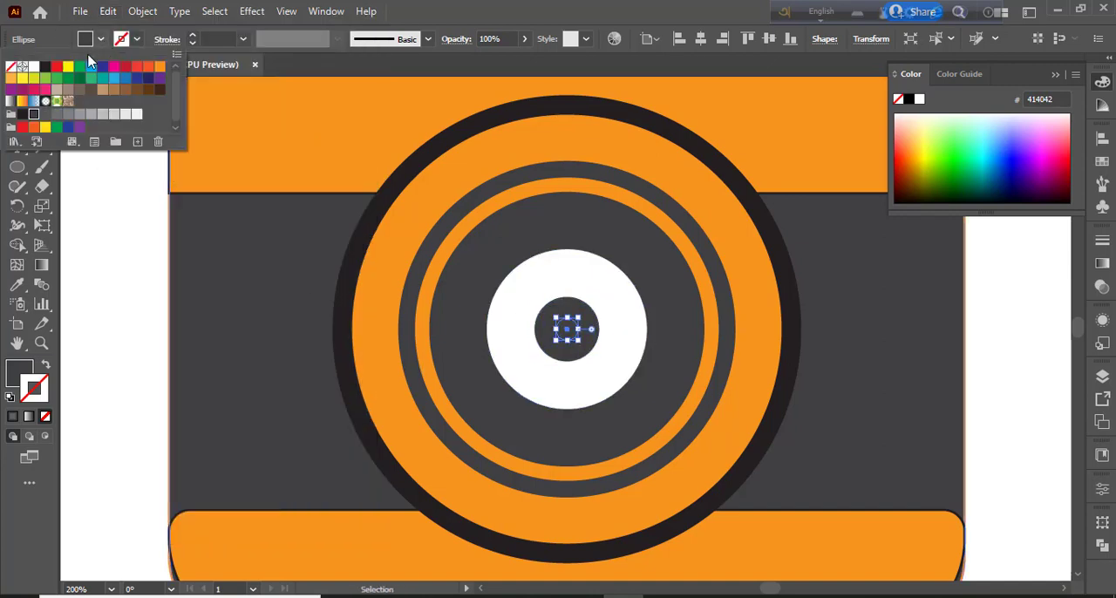
click(34, 66)
click(134, 271)
click(129, 287)
Draw a large hexagon beside the camera with the Polygon tool and fill it with light blue
key(ctrl+minus)
key(ctrl+minus)
key(ctrl+minus)
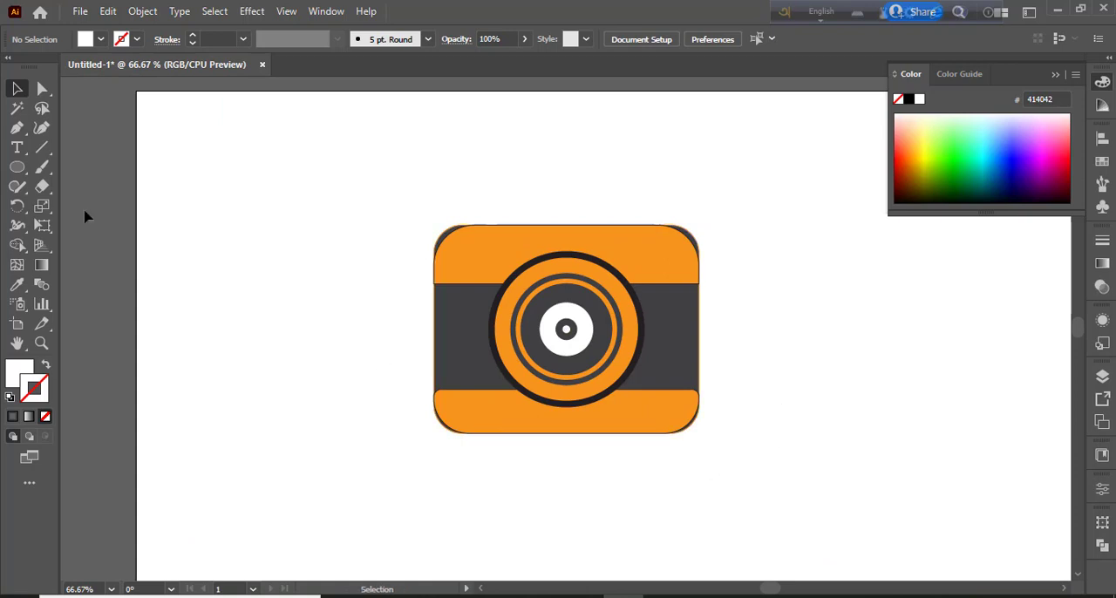
drag(18, 167, 85, 227)
drag(203, 220, 264, 322)
click(17, 88)
click(100, 40)
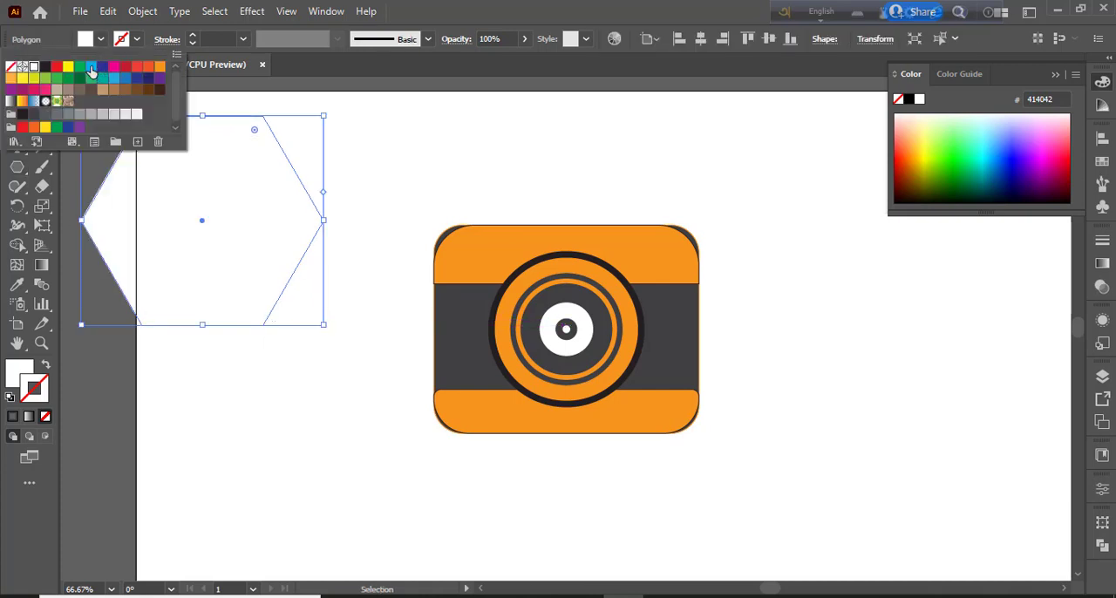
click(91, 70)
key(Escape)
click(84, 97)
Narrow the blue hexagon horizontally and place it on the empty artboard area to the left of the camera
drag(209, 201, 576, 282)
drag(682, 303, 610, 299)
drag(580, 285, 355, 334)
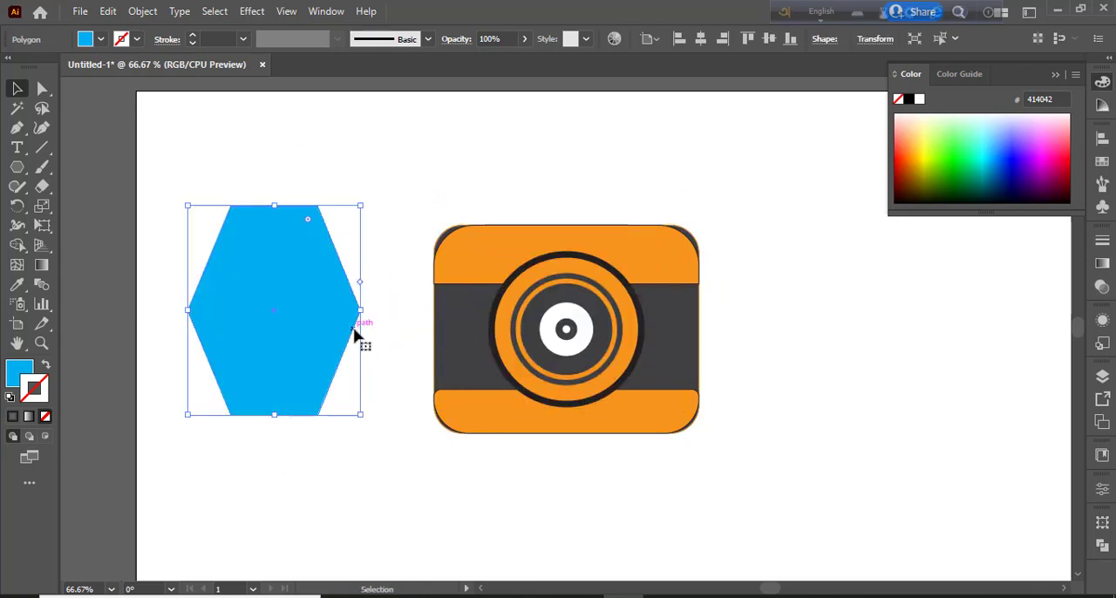
key(p)
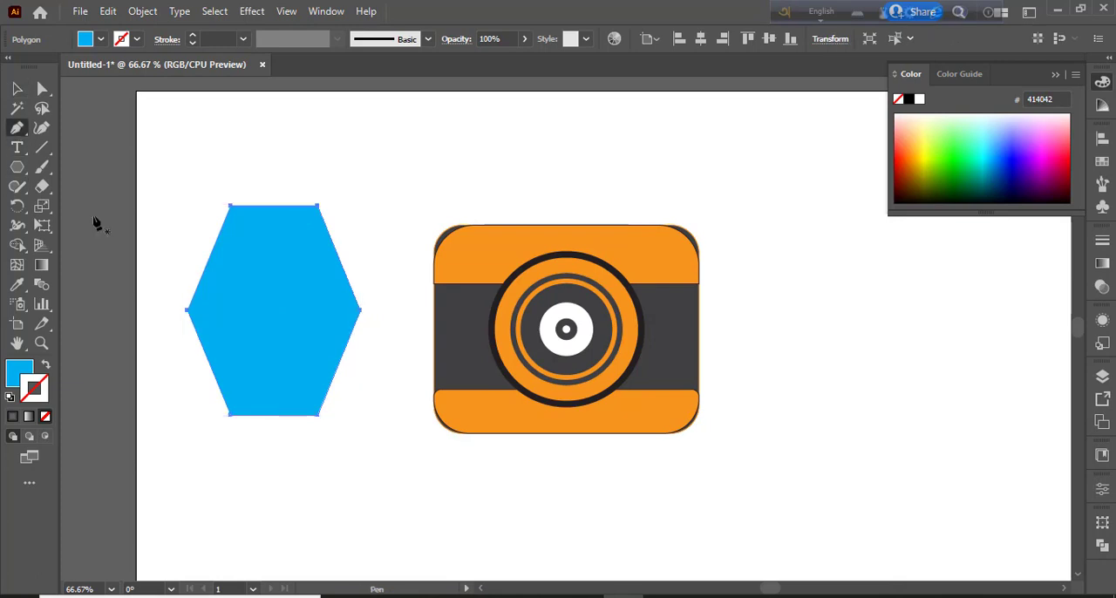
click(18, 89)
drag(295, 273, 300, 257)
Draw a straight horizontal line across the upper part of the hexagon with the Pen tool, extending past both sides
click(16, 127)
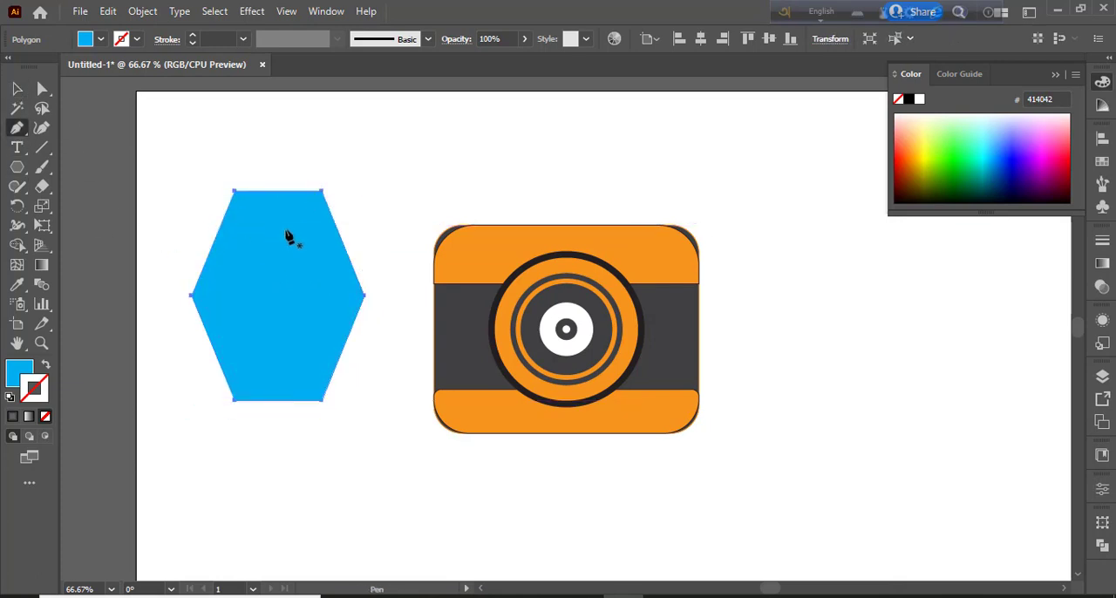
click(218, 214)
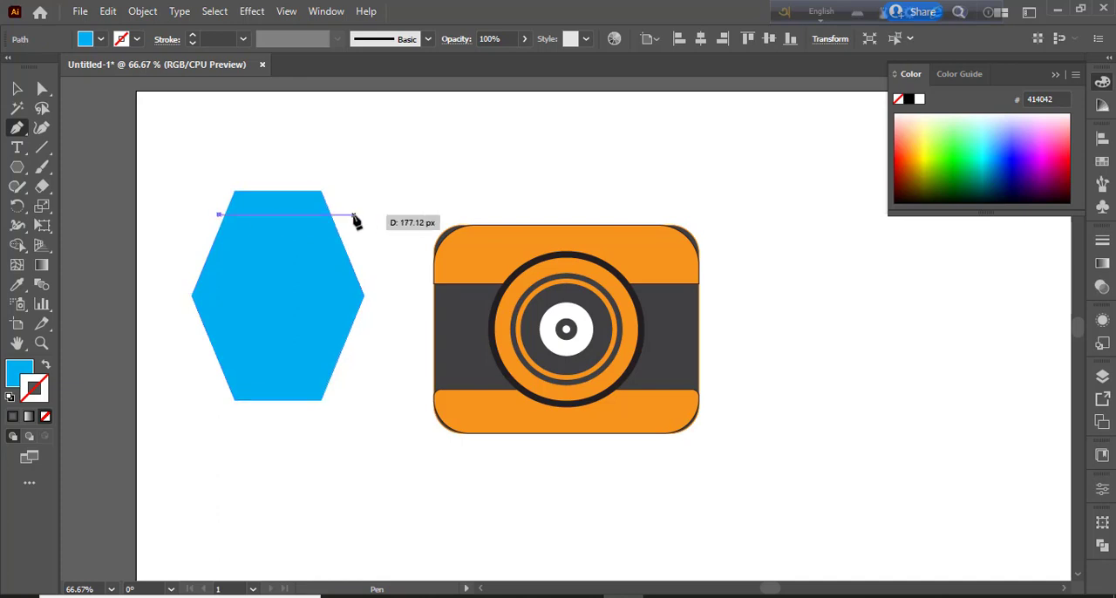
key(ctrl+z)
click(203, 234)
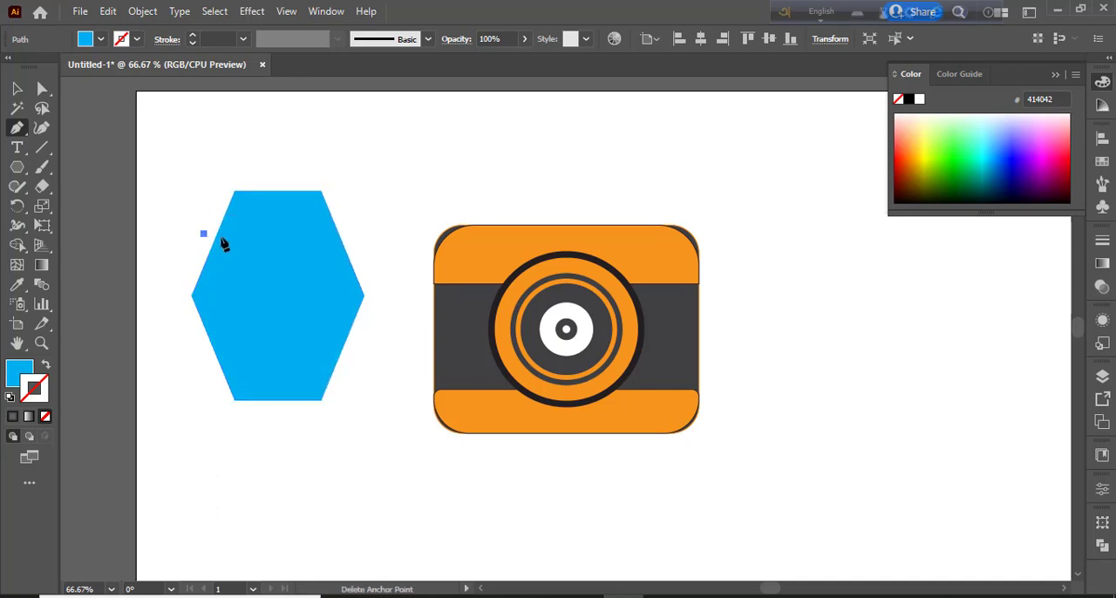
click(361, 234)
key(v)
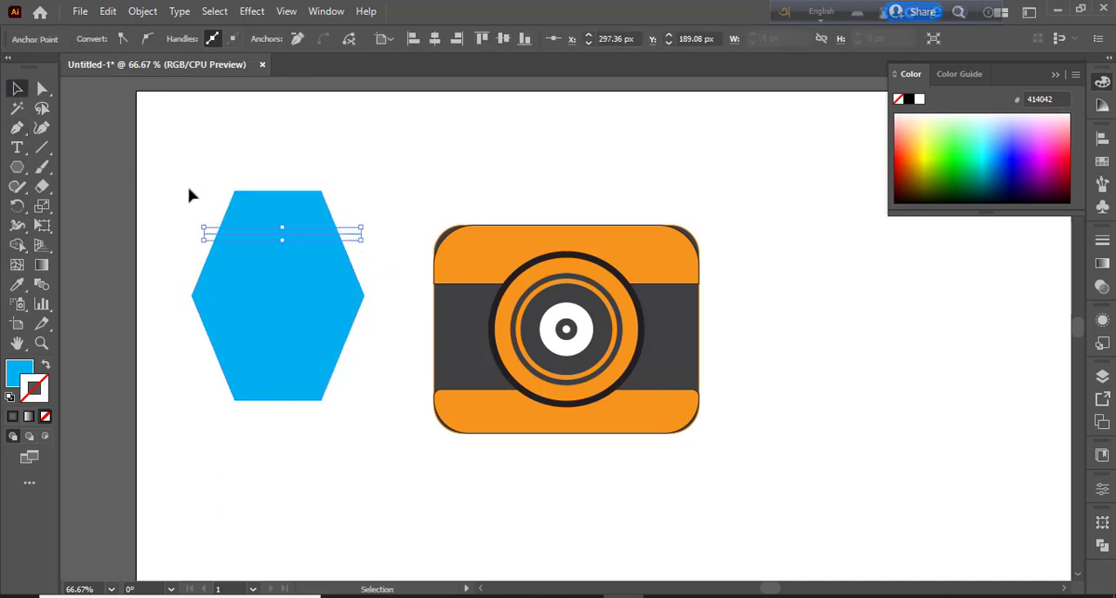
Remove the hexagon's part below the line with the Shape Builder tool, leaving only the blue trapezoid
click(16, 245)
mouse_move(186, 384)
mouse_down()
mouse_move(250, 299)
mouse_move(255, 310)
mouse_up()
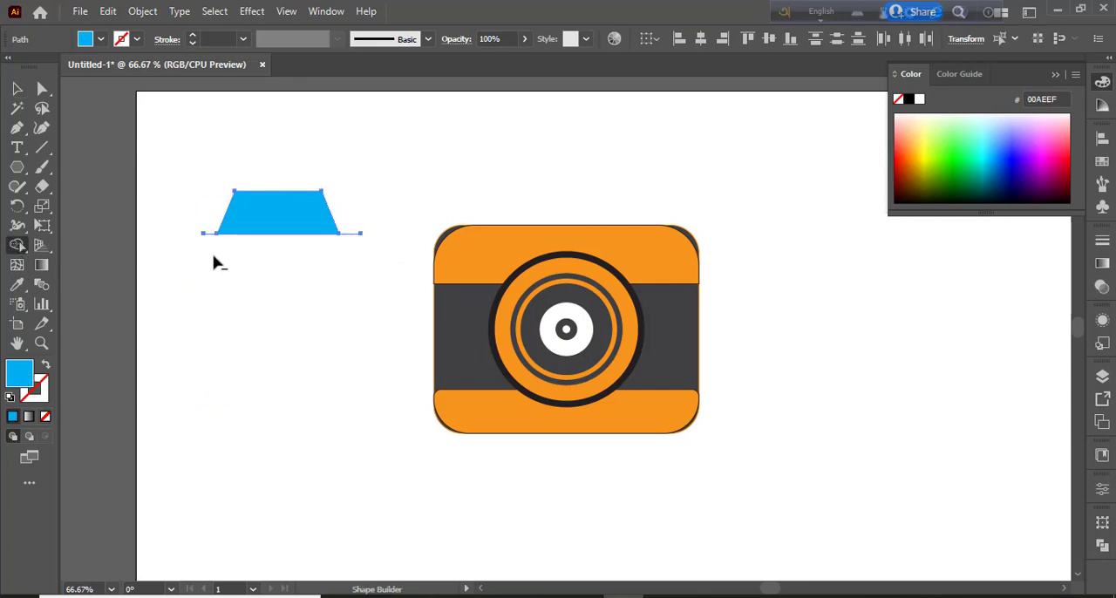
click(16, 88)
click(488, 209)
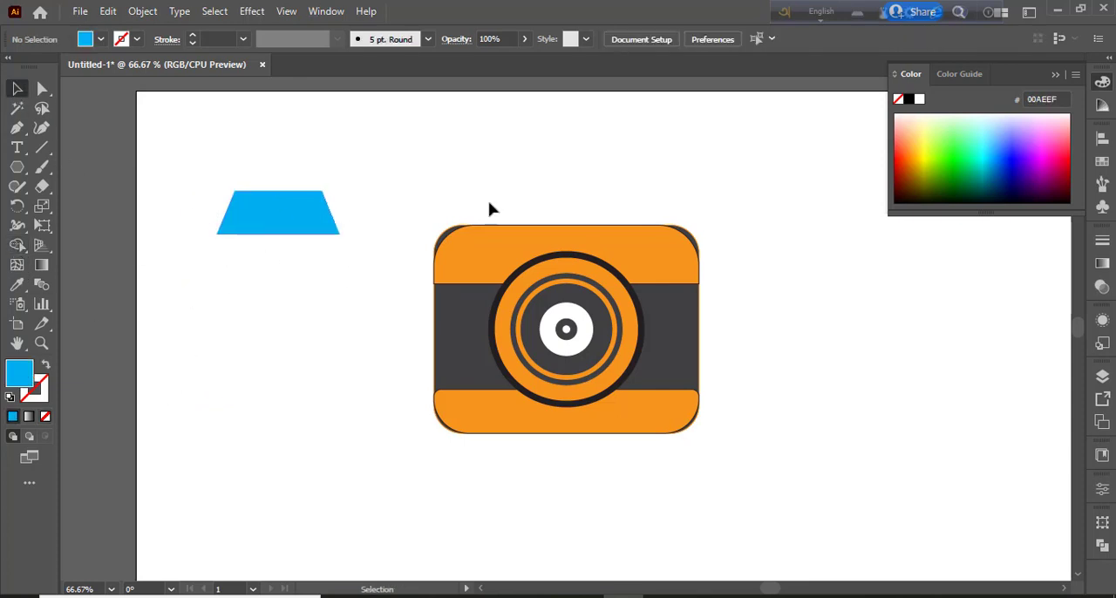
Move the blue trapezoid onto the middle of the camera body's top edge
drag(277, 212, 562, 203)
click(414, 184)
click(541, 200)
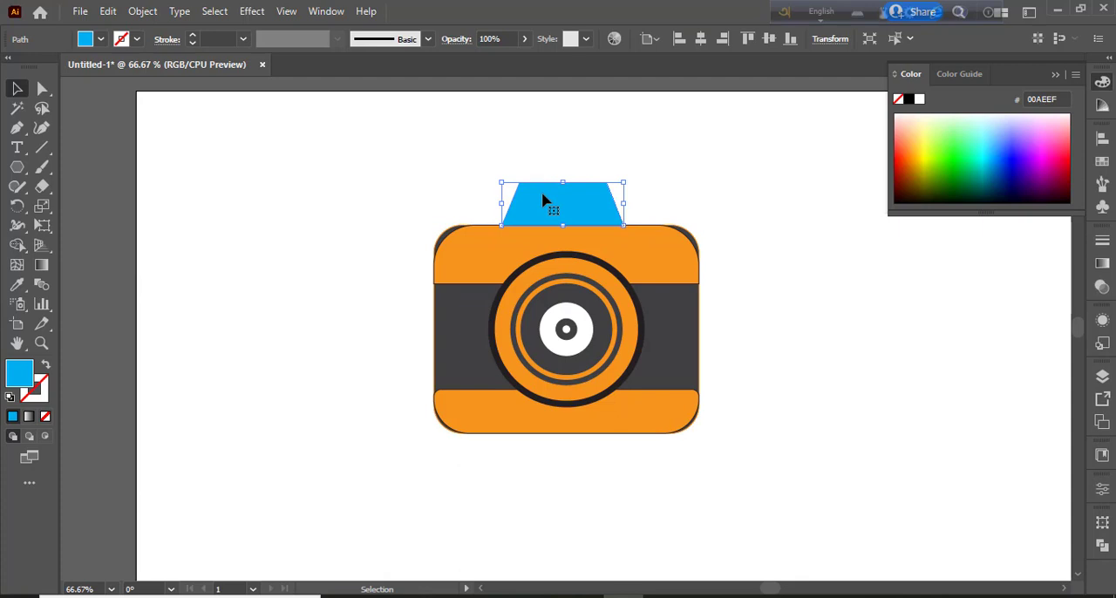
Apply the orange band's fill and black stroke to the trapezoid with the Eyedropper, and reselect the trapezoid
key(i)
click(563, 279)
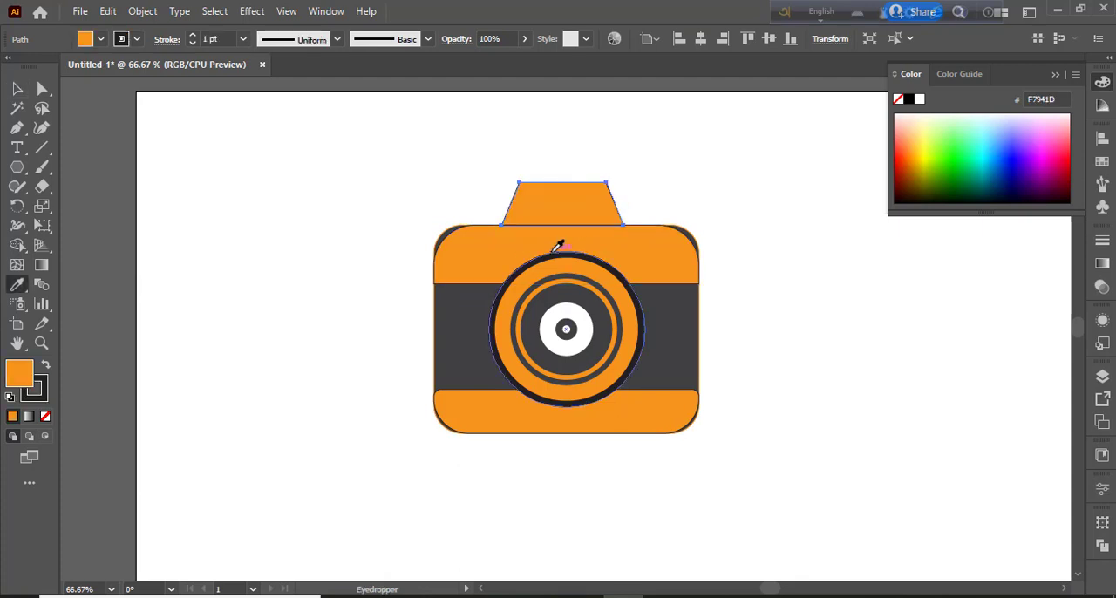
key(v)
click(340, 339)
click(575, 207)
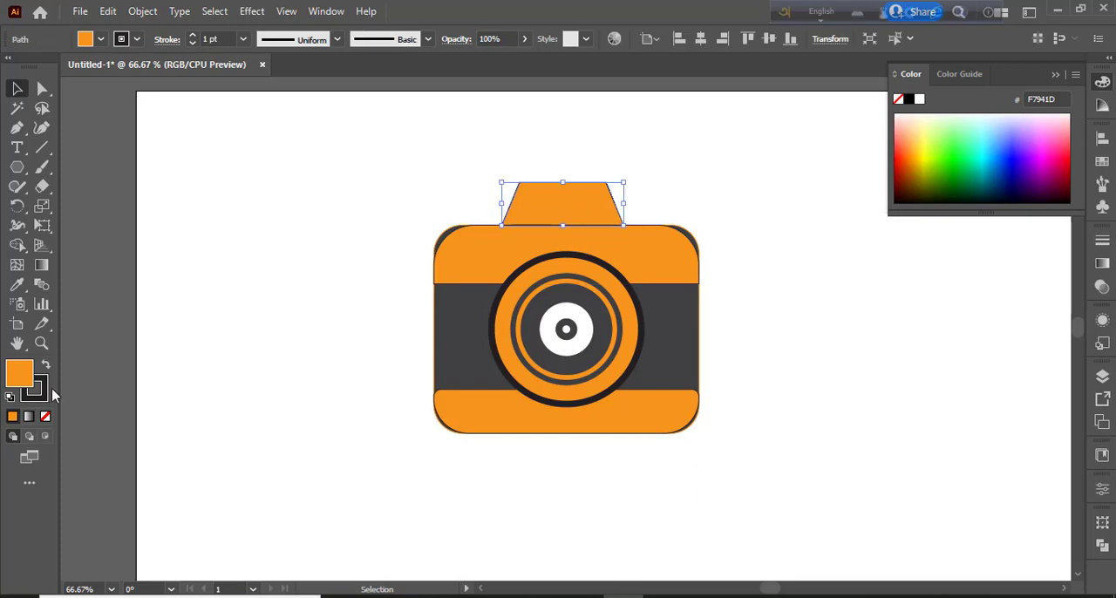
Remove the stroke from the trapezoid, the upper orange band, the dark gray camera body and the lower orange band
click(45, 416)
click(296, 317)
click(474, 252)
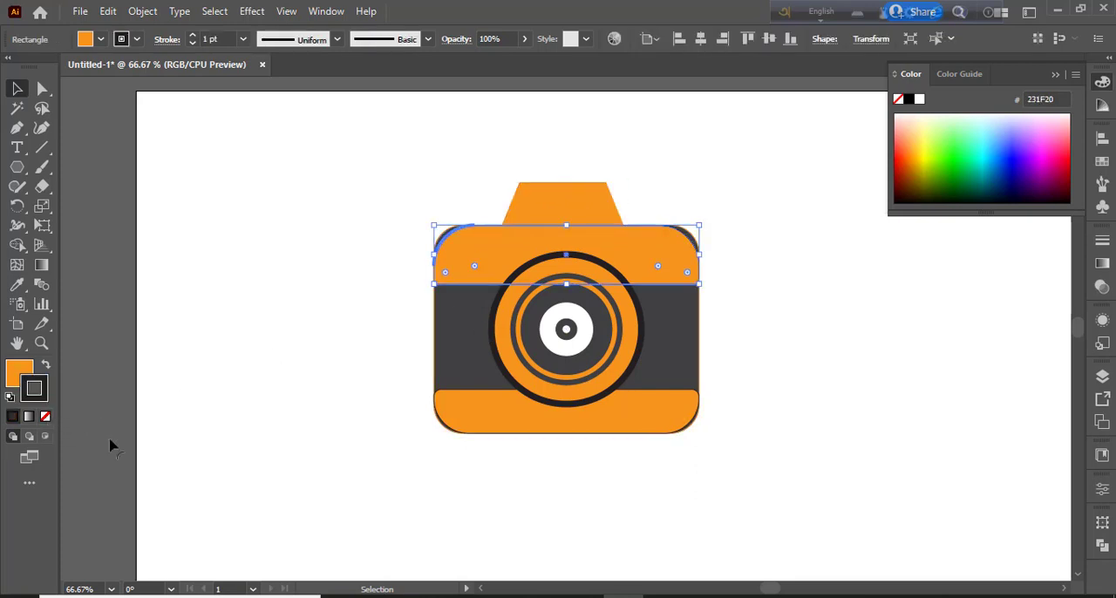
click(45, 416)
click(225, 394)
click(469, 329)
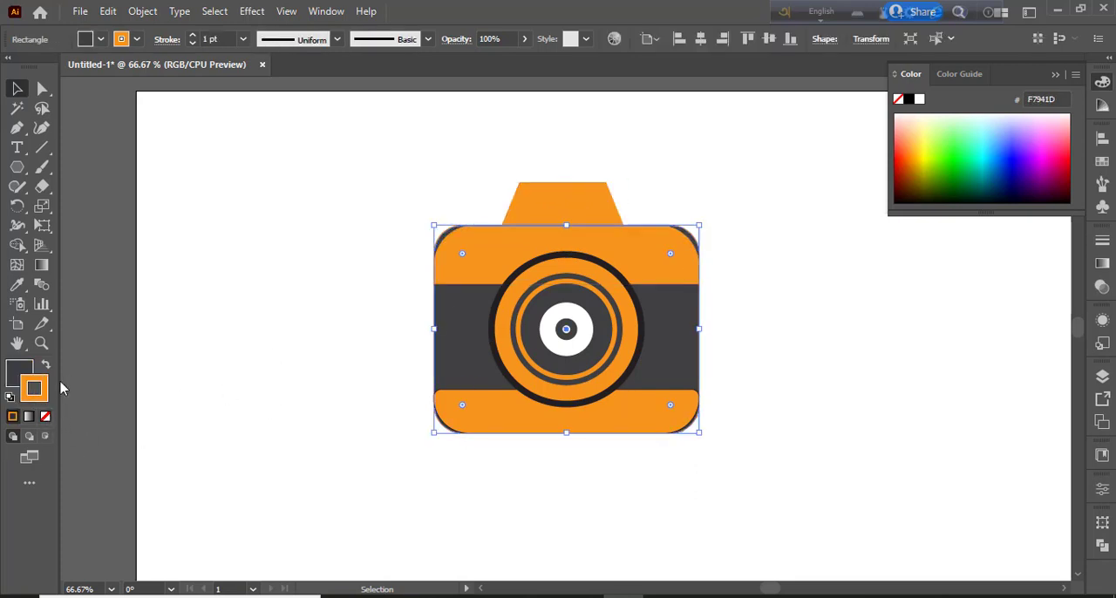
click(45, 416)
click(296, 410)
click(496, 424)
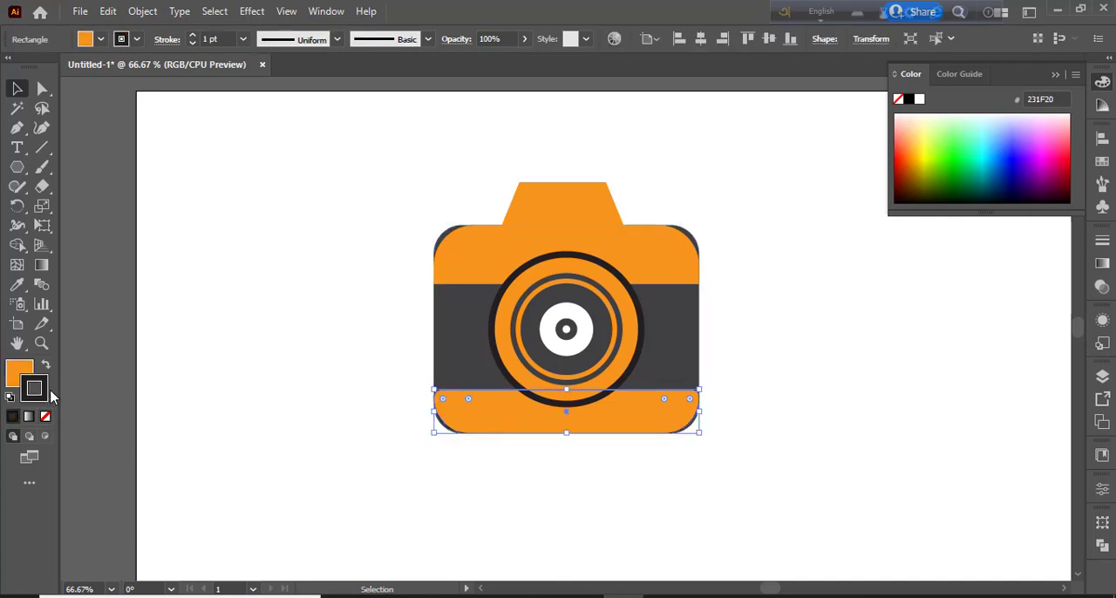
click(45, 416)
click(297, 375)
Give the trapezoid a dark gray (414042) stroke of 5 pt
click(541, 211)
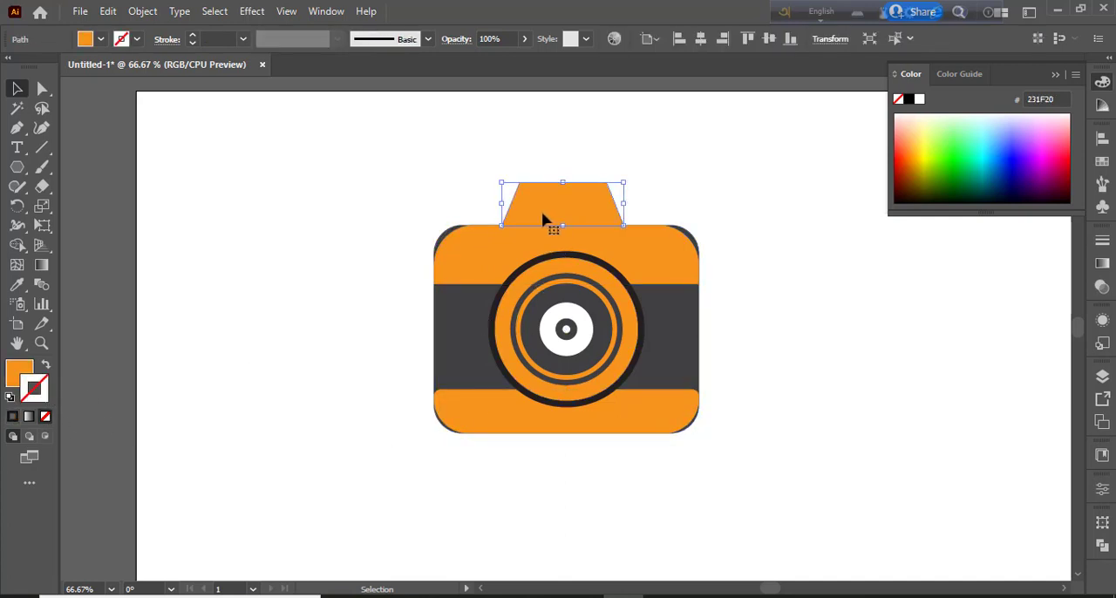
click(121, 38)
click(34, 121)
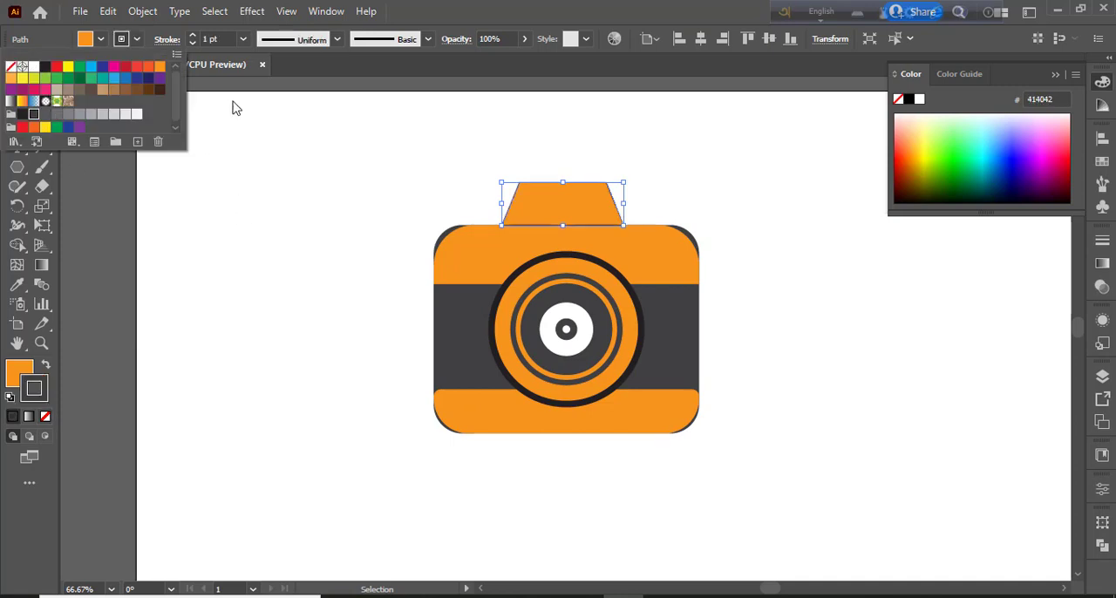
click(193, 36)
click(194, 36)
click(194, 36)
click(194, 36)
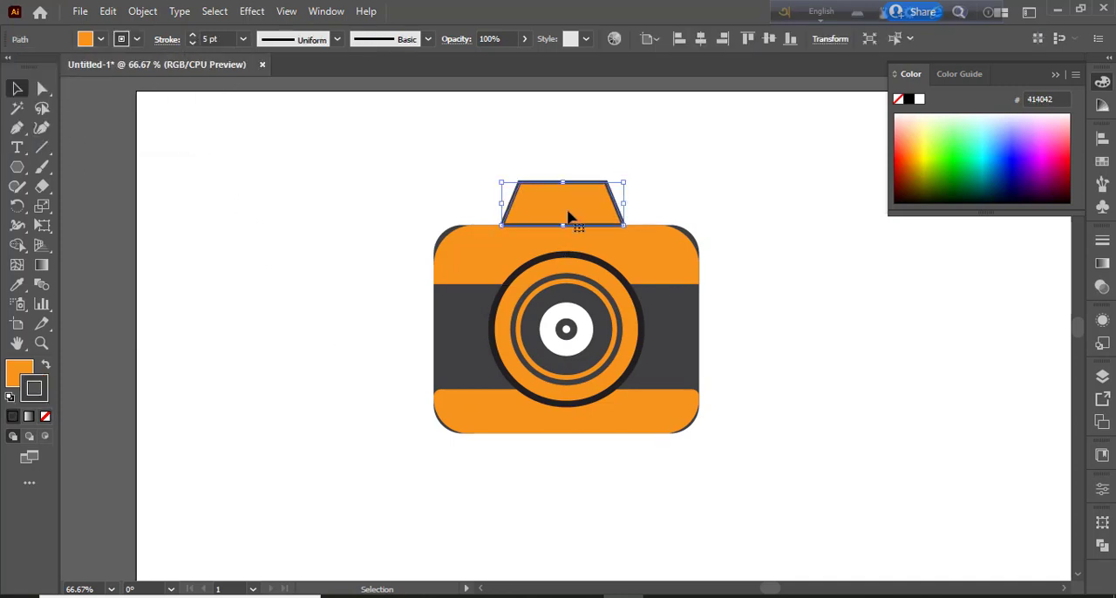
Bring the trapezoid forward one level in the stacking order
right_click(568, 216)
mouse_move(655, 509)
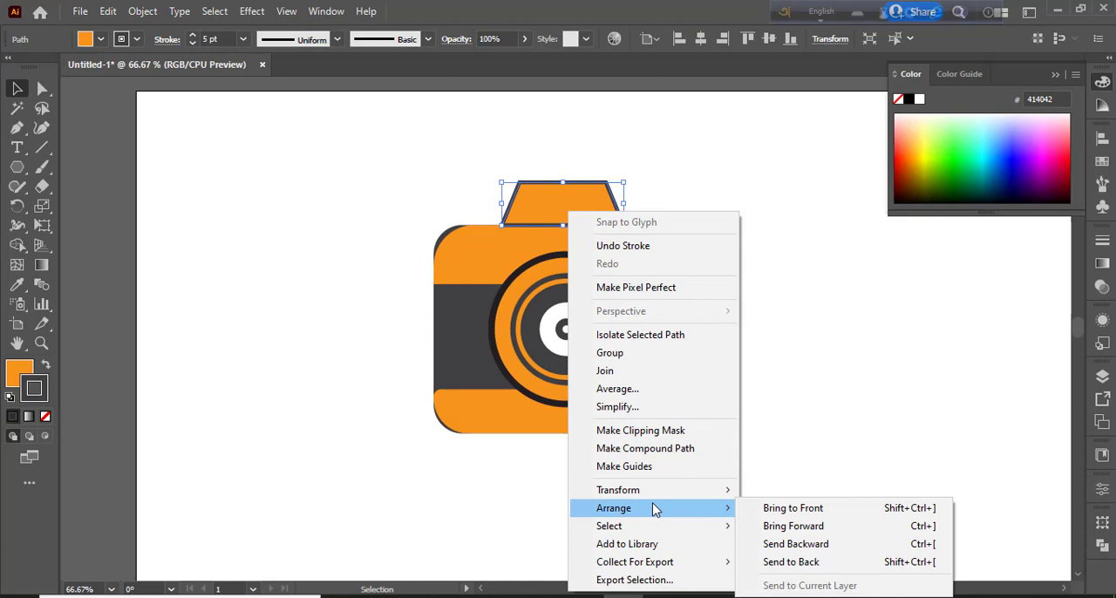
click(798, 527)
click(775, 456)
click(553, 199)
key(a)
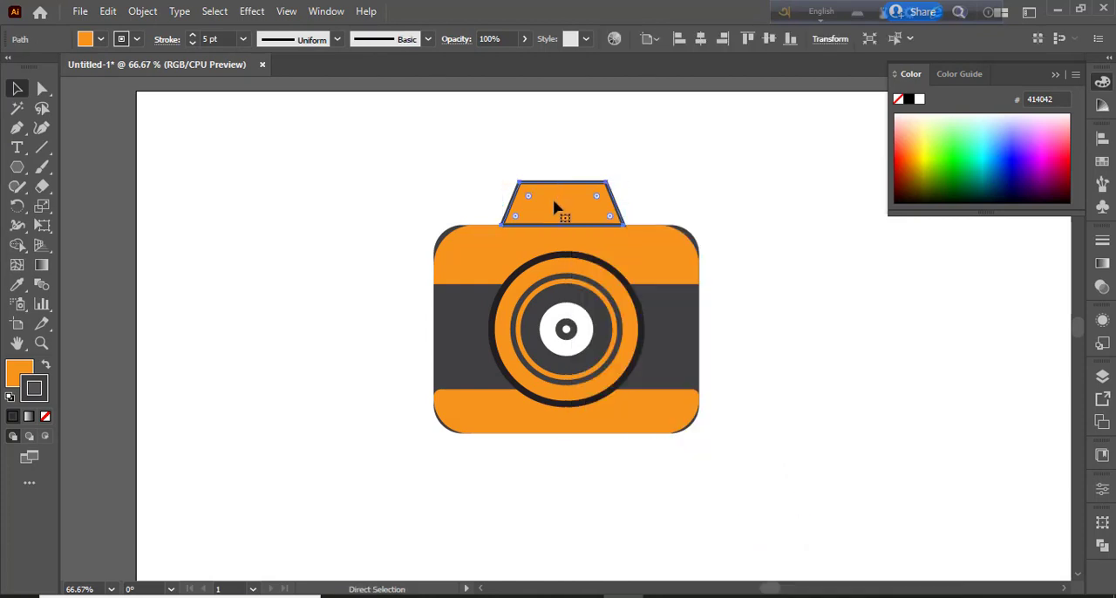
key(v)
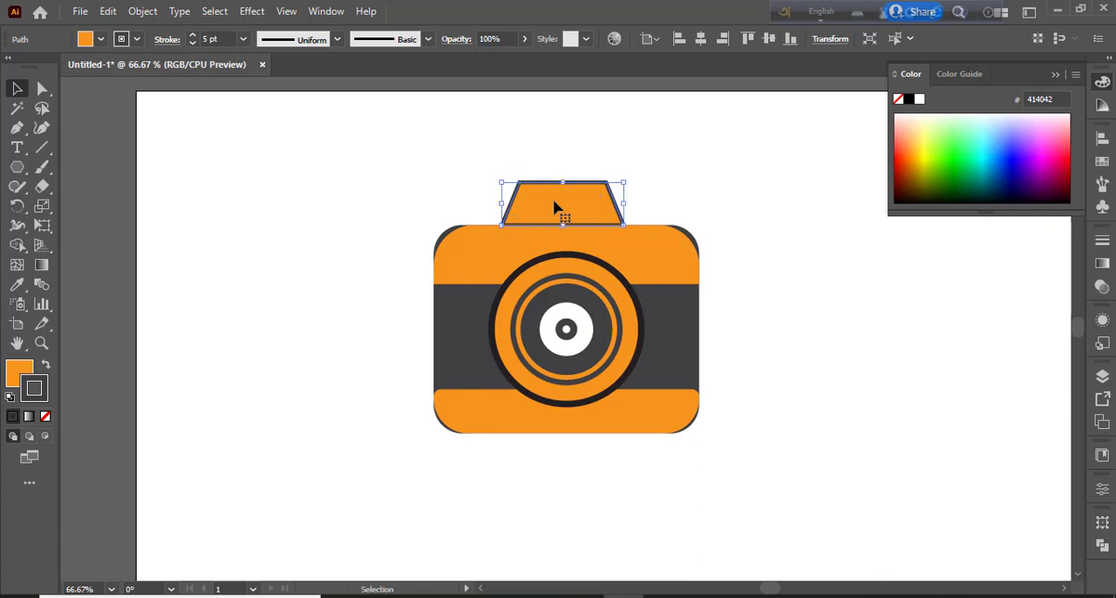
click(343, 171)
Duplicate the trapezoid in place and scale the copy about its center to roughly half size
click(604, 224)
click(108, 13)
click(120, 30)
click(108, 12)
click(275, 158)
drag(624, 225, 594, 215)
Fill the small inner trapezoid with white and remove its stroke
click(103, 43)
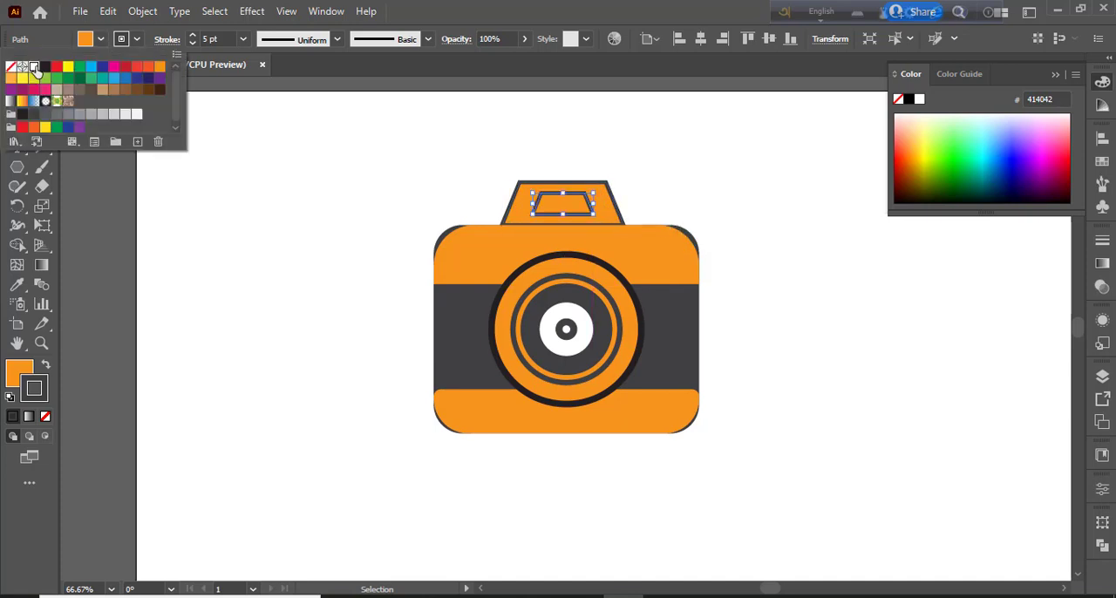
click(33, 67)
click(129, 45)
click(136, 40)
click(11, 70)
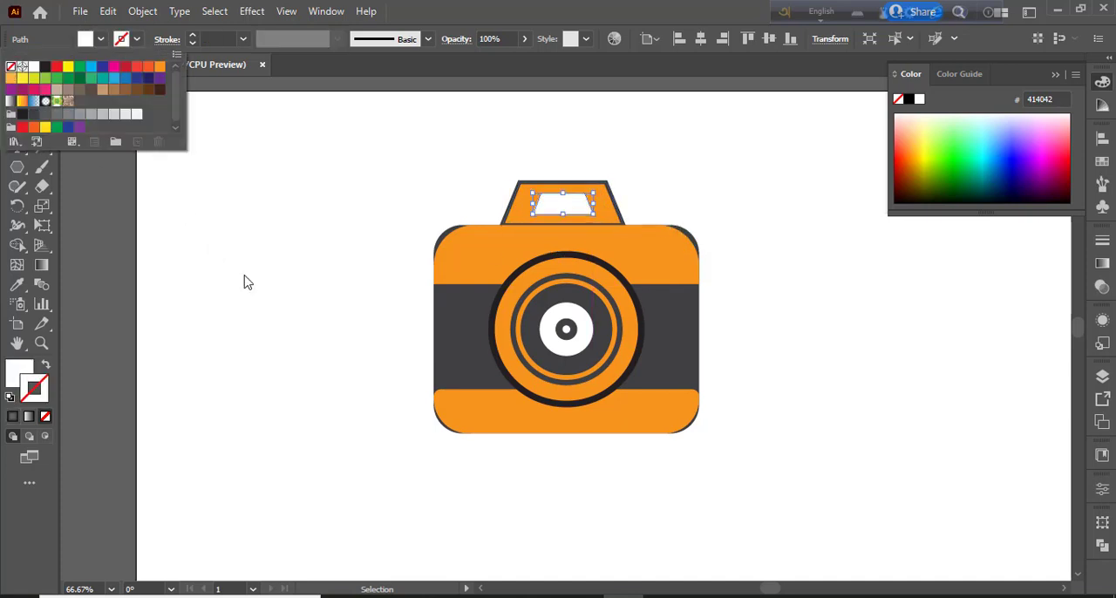
click(253, 279)
click(259, 277)
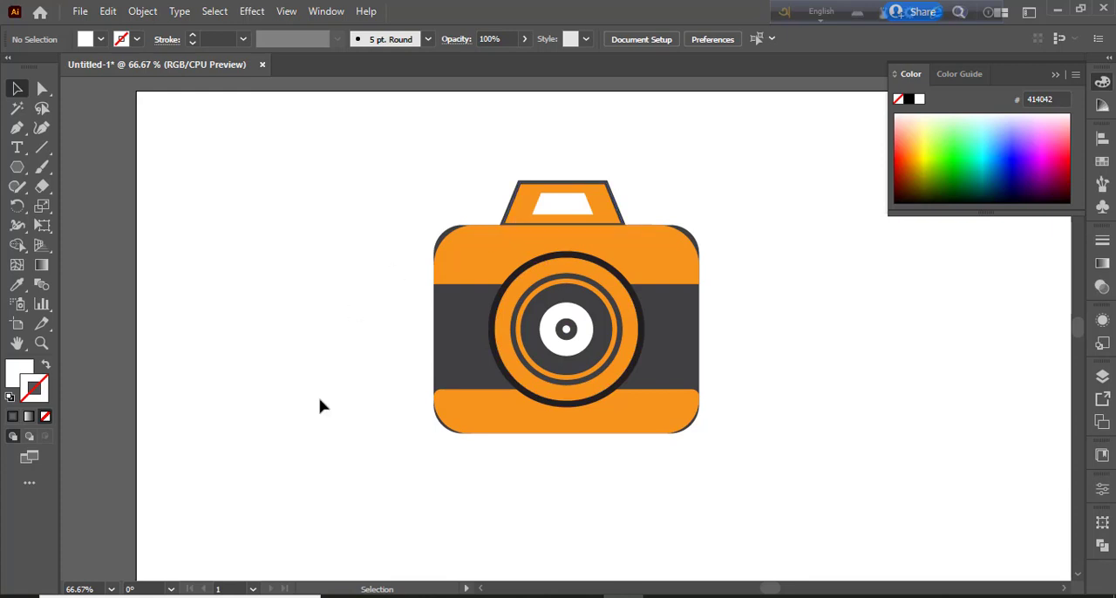
Send both trapezoids behind the camera body and nudge them slightly down and to the right
click(553, 196)
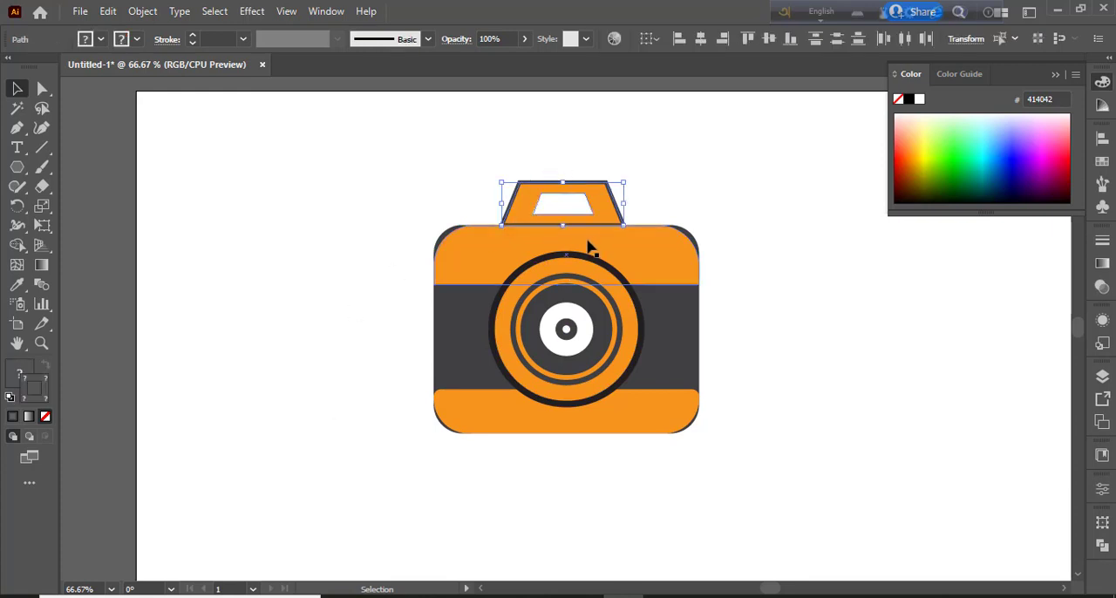
click(460, 184)
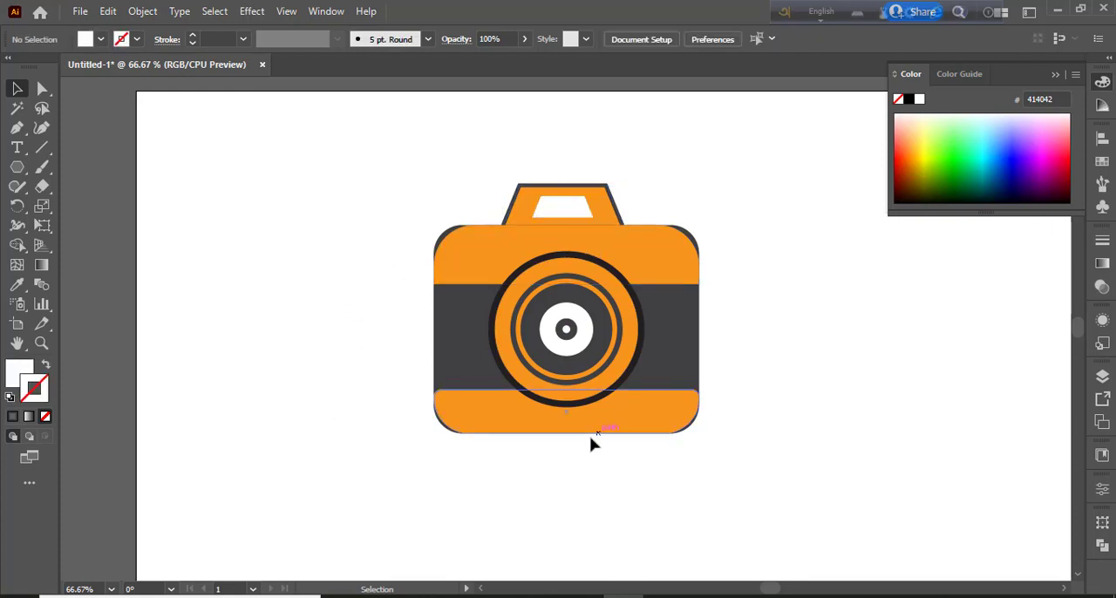
click(551, 213)
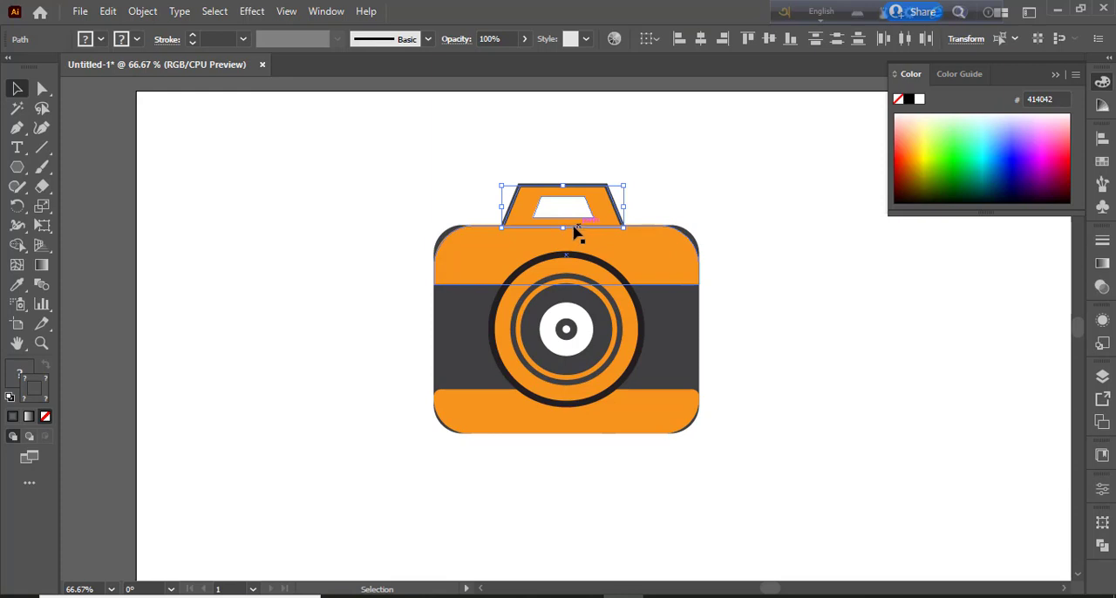
click(416, 201)
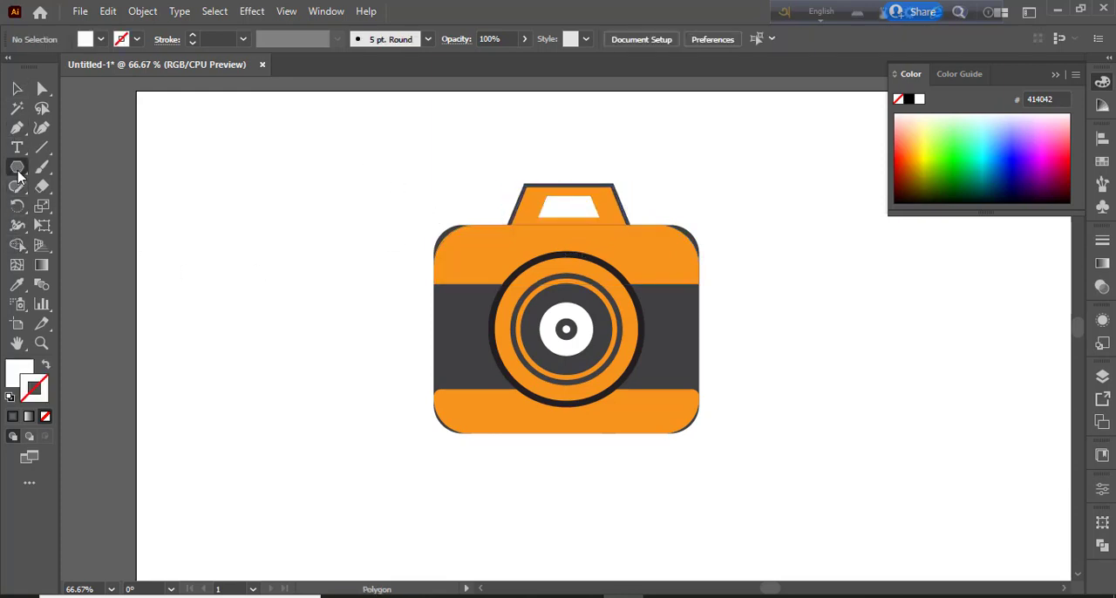
Draw a small upright ellipse beside the camera's upper left with the Ellipse tool and fill it dark gray
click(17, 166)
click(98, 204)
drag(364, 187, 400, 228)
click(101, 39)
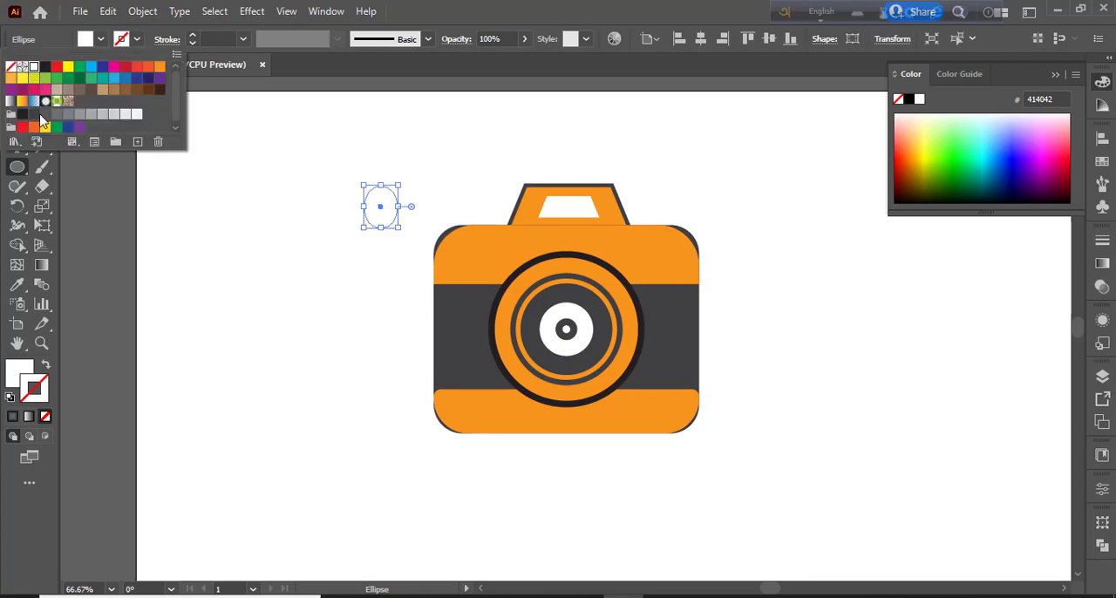
click(37, 116)
click(357, 237)
Move the dark gray ellipse onto the body's top edge left of the viewfinder and send it behind the body
drag(394, 210, 489, 234)
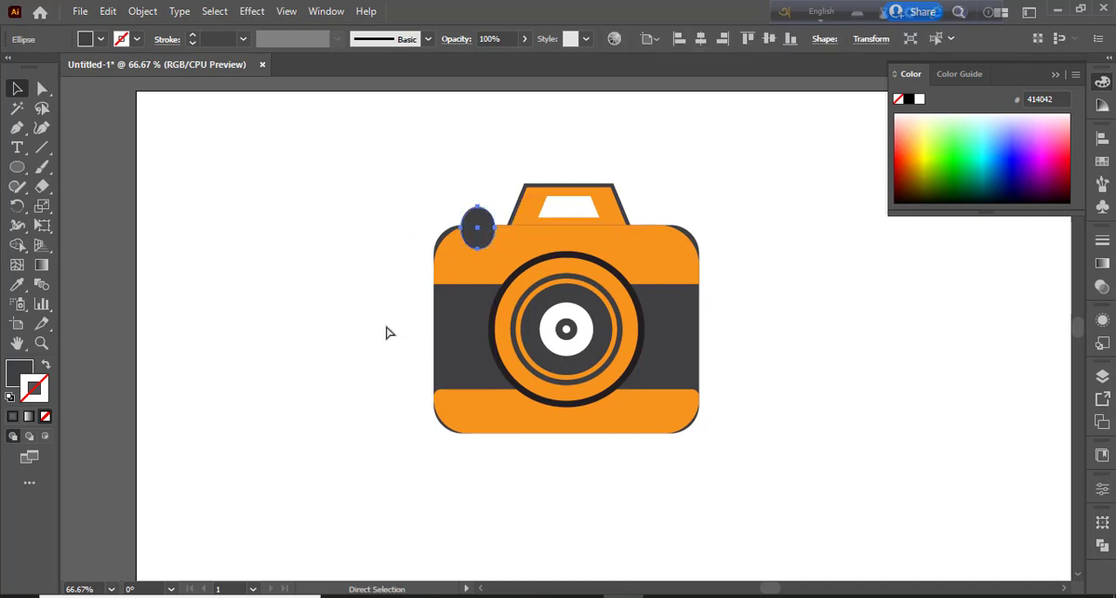
key(v)
click(253, 275)
click(476, 218)
click(375, 350)
Nudge the viewfinder's two trapezoids a little to the right along the body's top edge
drag(593, 215, 591, 219)
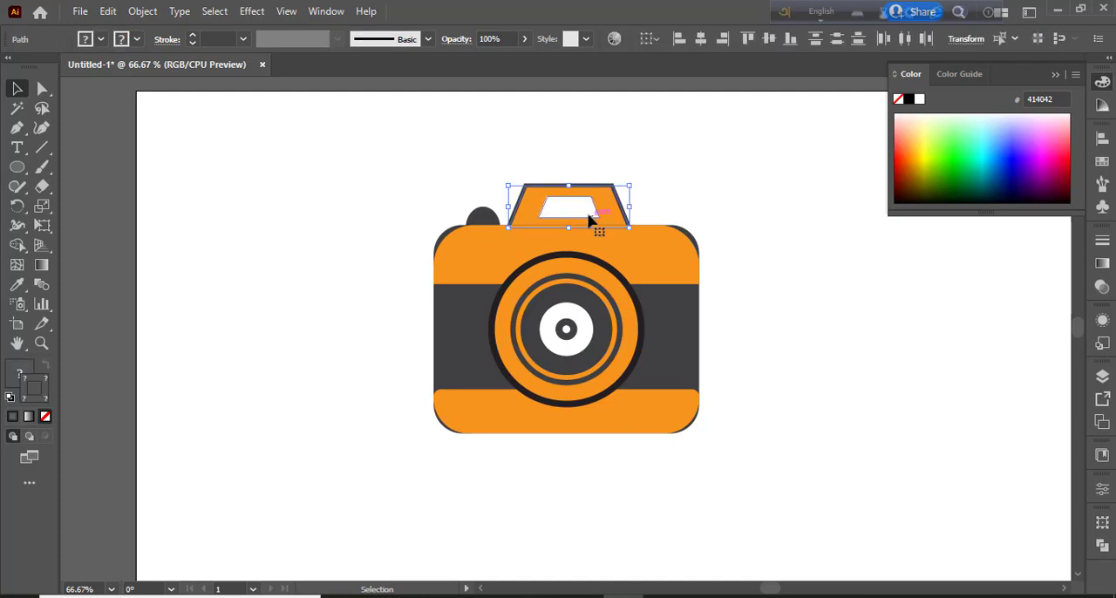
key(Right)
key(Right)
key(Right)
key(Right)
key(Right)
key(Right)
key(Right)
key(Right)
key(Right)
key(Right)
key(Right)
key(Right)
key(Right)
key(Right)
key(Right)
key(Right)
key(Right)
key(Right)
key(Right)
key(Right)
Delete the dark gray ellipse on the body's top edge
click(484, 224)
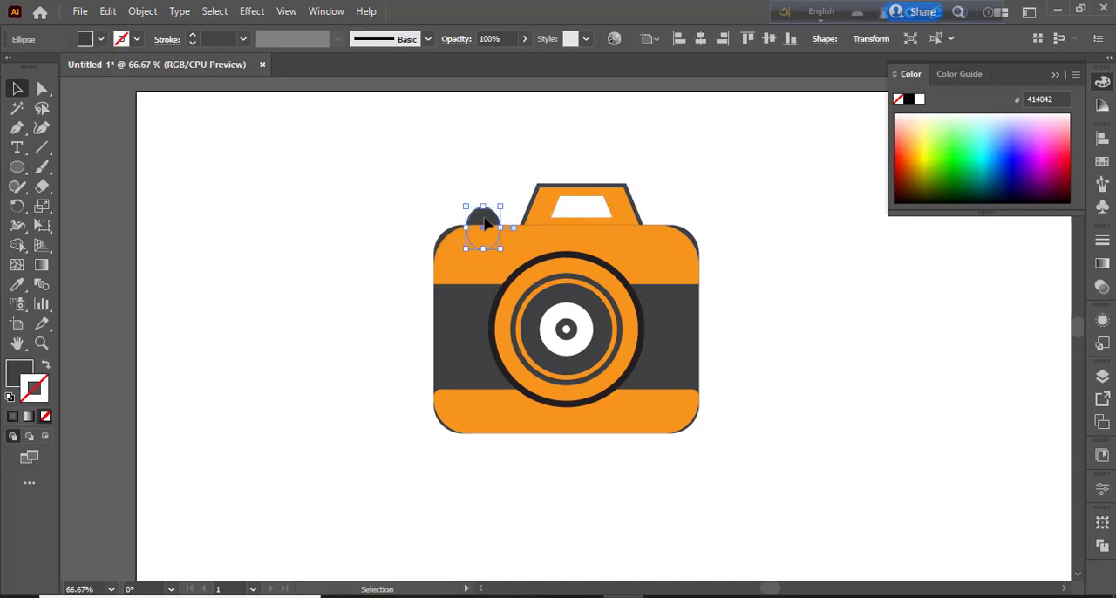
click(384, 212)
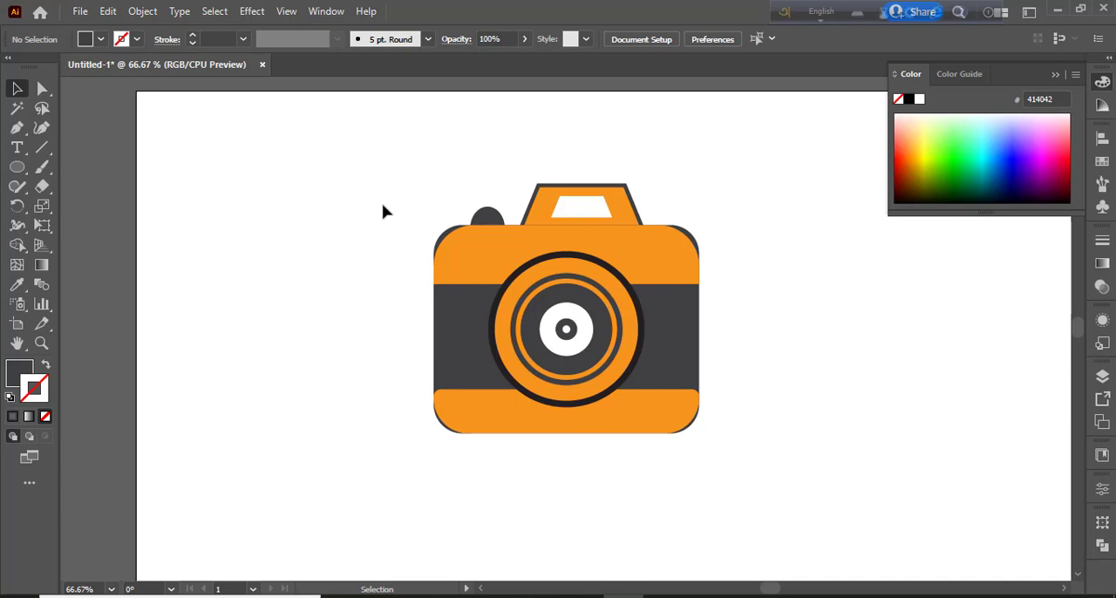
click(489, 215)
key(Delete)
drag(449, 179, 748, 439)
click(390, 344)
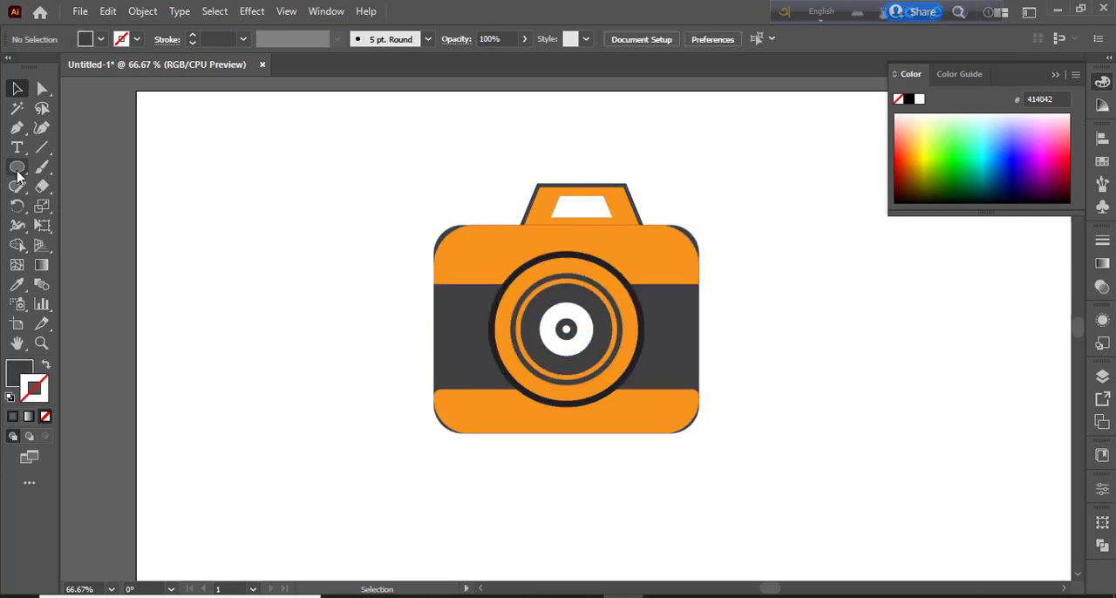
Draw a small vertical dark gray rounded rectangle with fully rounded ends and place it across the body's top edge, left of the viewfinder
drag(17, 167, 53, 186)
mouse_move(232, 185)
mouse_down()
mouse_move(271, 233)
mouse_move(249, 304)
mouse_move(232, 307)
mouse_up()
click(17, 89)
drag(266, 212, 280, 209)
key(Delete)
drag(260, 267, 494, 247)
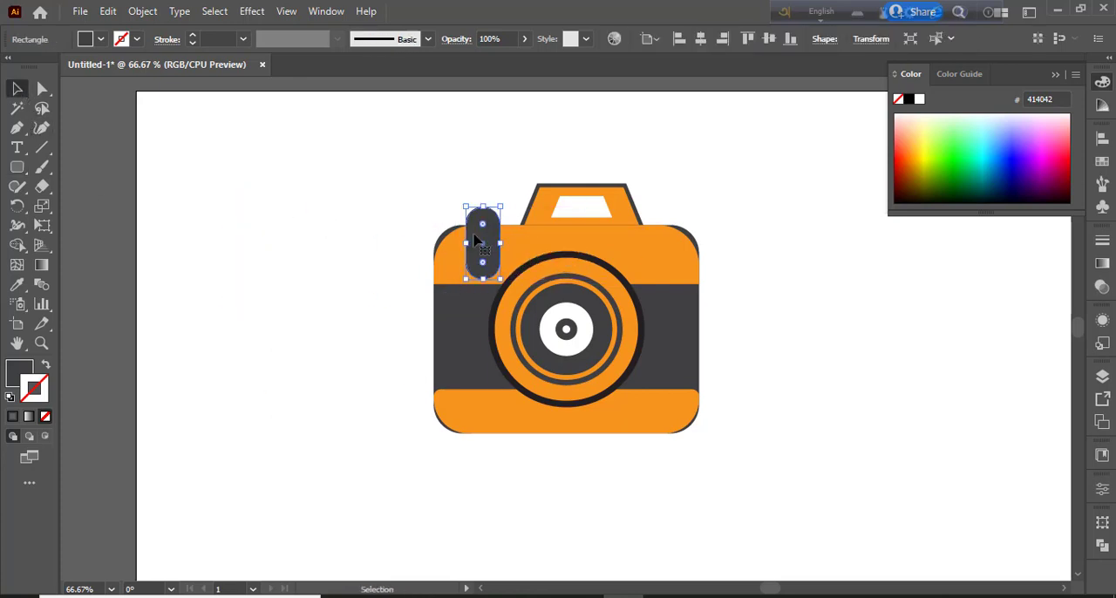
Send the vertical rounded rectangle behind the camera body and shift it slightly toward the viewfinder
key(ctrl+shift+bracketleft)
click(345, 228)
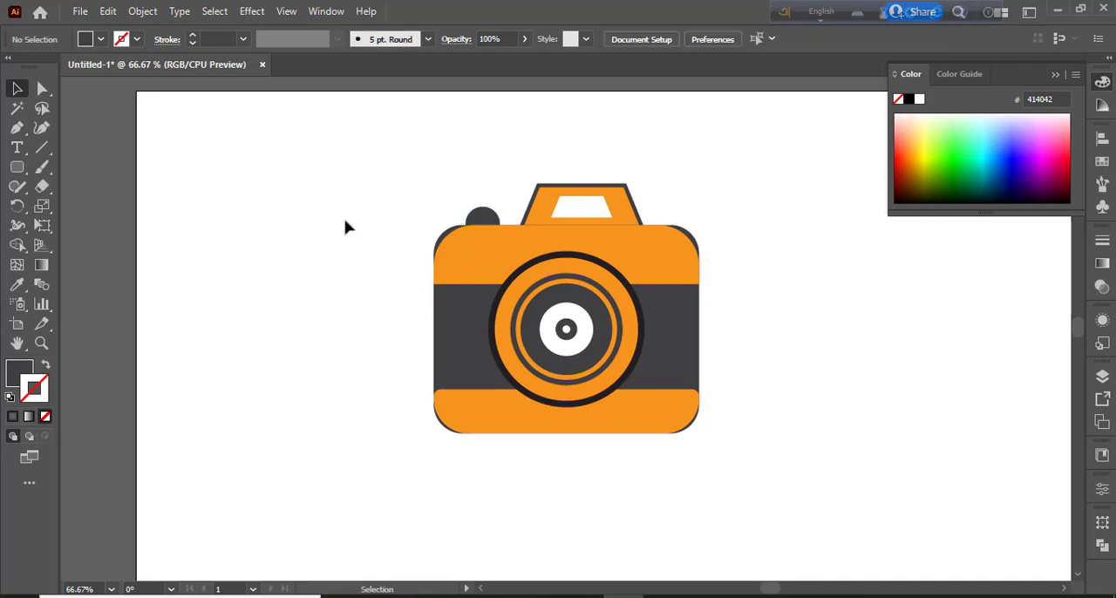
drag(476, 223, 483, 224)
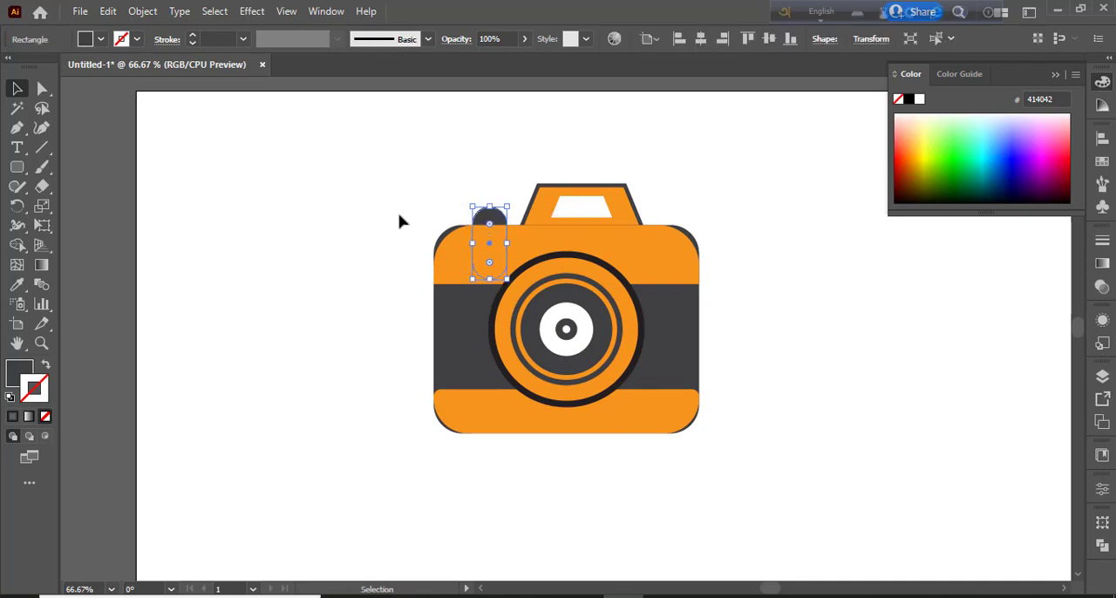
click(401, 220)
Fill the shutter button's rounded rectangle with black
click(491, 227)
click(362, 222)
click(491, 223)
click(101, 39)
click(50, 67)
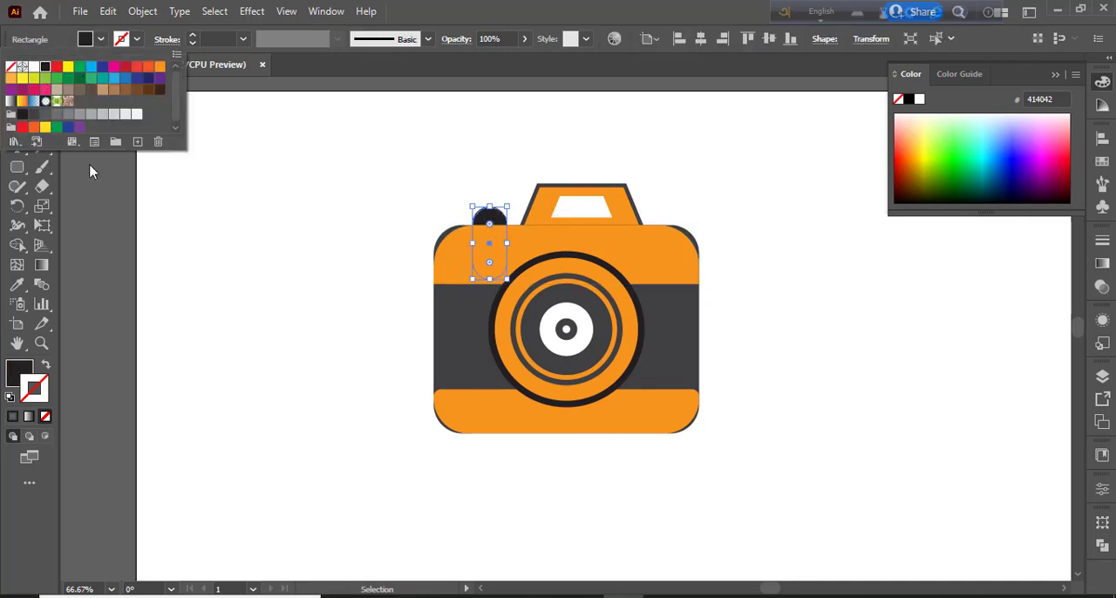
click(190, 268)
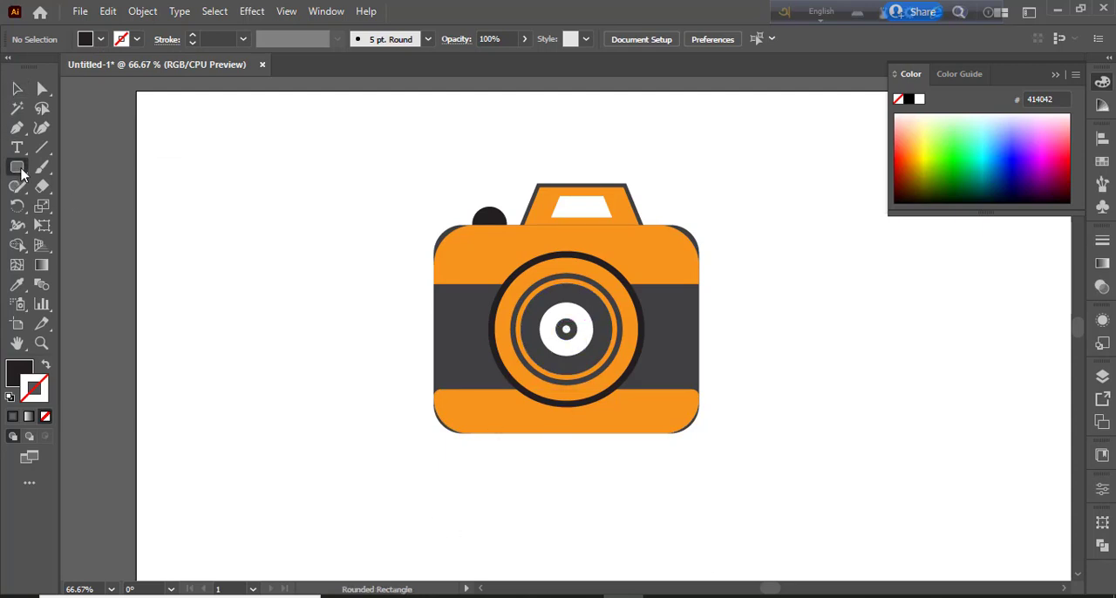
Draw a long horizontal black bar with rounded ends beside the camera and copy it into a staggered stack of five
drag(16, 166, 70, 184)
drag(185, 156, 400, 180)
click(20, 91)
drag(246, 178, 303, 245)
drag(302, 245, 231, 269)
click(266, 356)
Shift the stacked bars sideways to vary their ends and adjust the top bar's vertical spacing
click(256, 194)
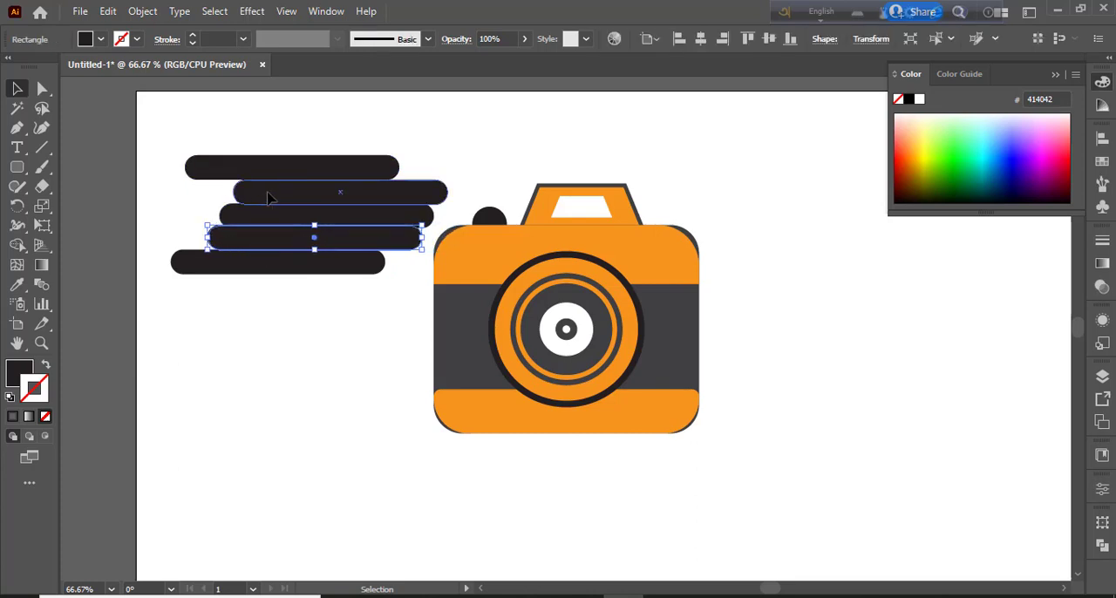
drag(266, 174, 292, 176)
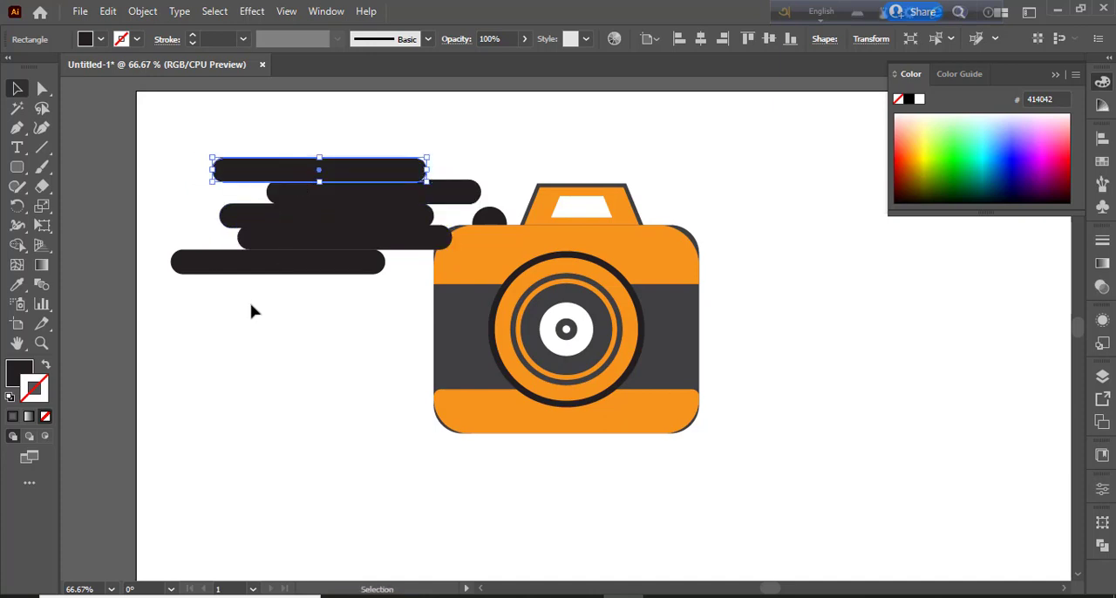
drag(260, 266, 282, 264)
drag(280, 243, 290, 190)
click(293, 174)
key(Up)
key(Up)
key(Up)
key(Up)
key(Up)
click(279, 292)
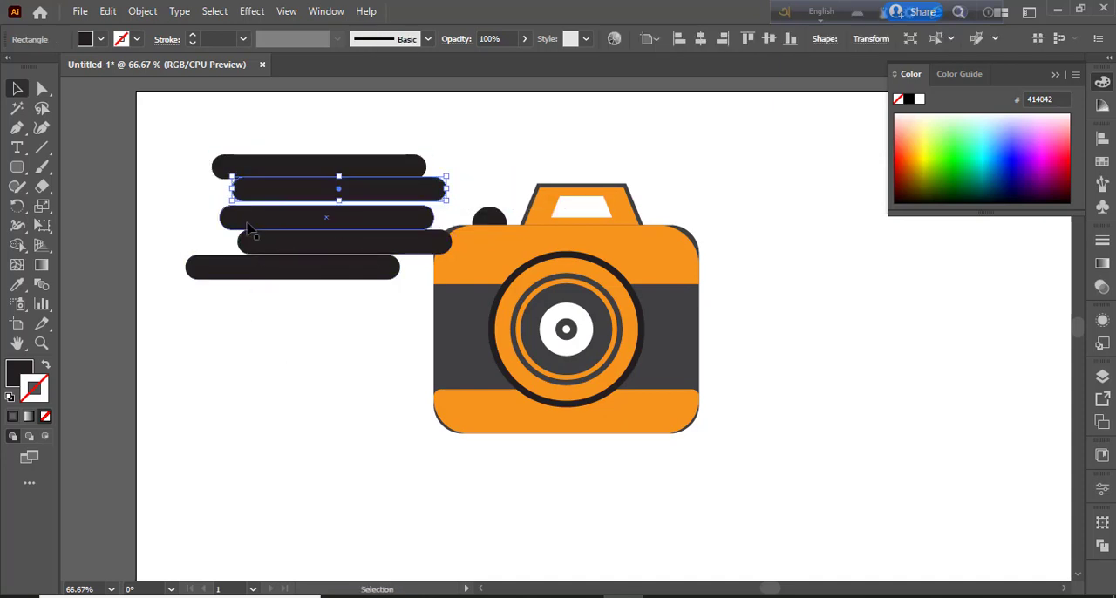
Offset the third bar to the left and the top bar to the right, and reposition the lowest bars below them
drag(273, 225, 207, 216)
drag(250, 169, 310, 175)
drag(285, 278, 300, 268)
key(Down)
key(Down)
key(Down)
key(Down)
key(Down)
key(Down)
key(Down)
click(286, 278)
click(285, 272)
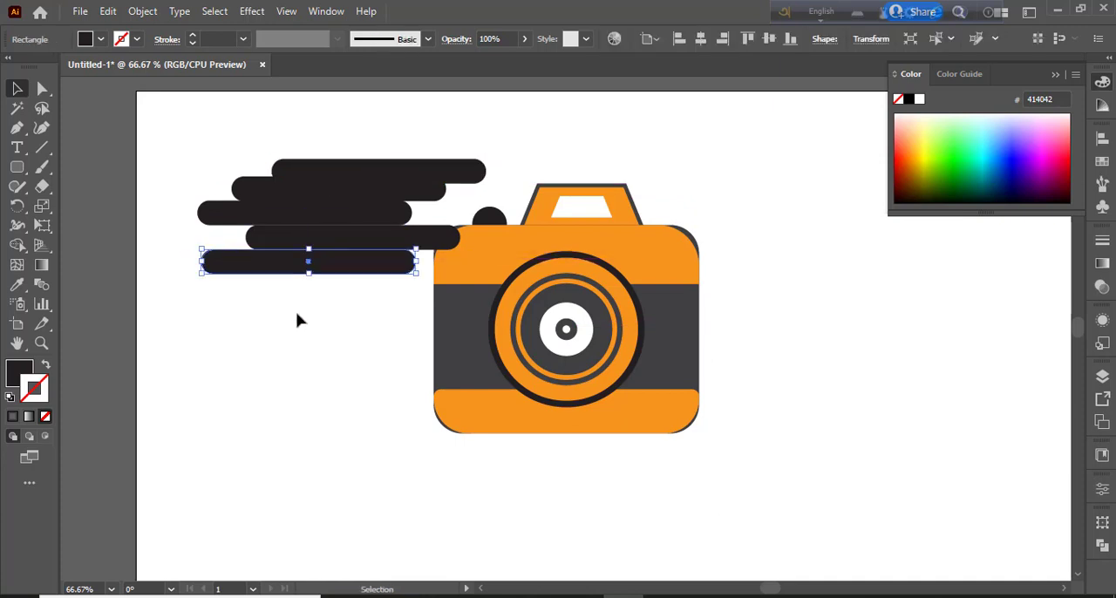
click(297, 313)
Nudge the two lowest bars up against the stack and add a sixth bar at the top
click(302, 241)
key(Up)
key(Up)
click(301, 356)
click(304, 269)
key(Up)
key(Up)
key(Up)
key(Up)
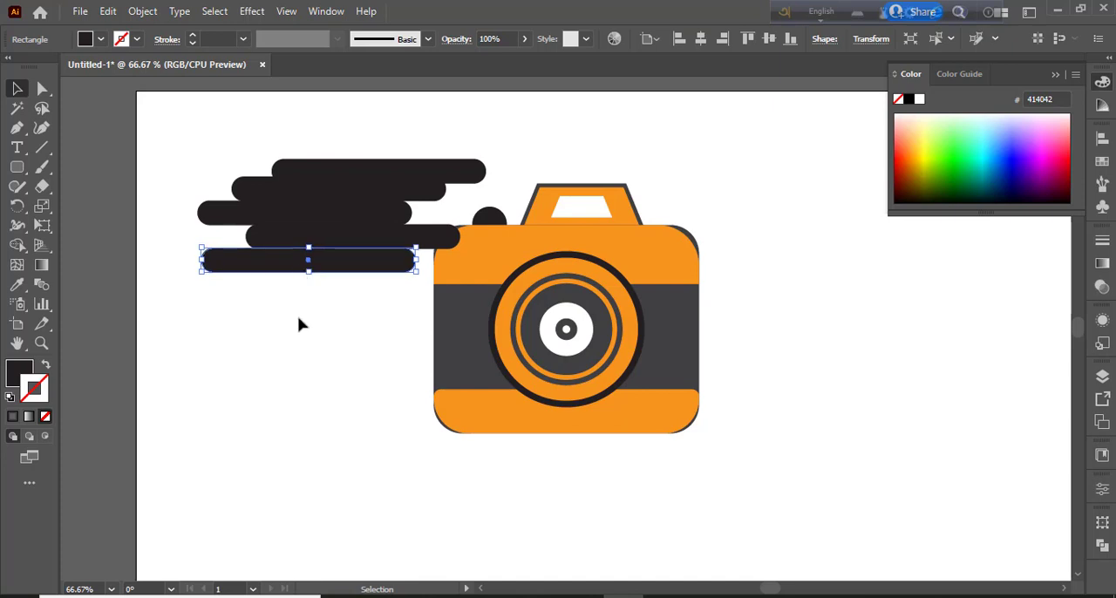
click(298, 320)
drag(310, 177, 289, 141)
click(291, 412)
Select the six stacked bars and merge across them with the Shape Builder tool
drag(179, 118, 366, 318)
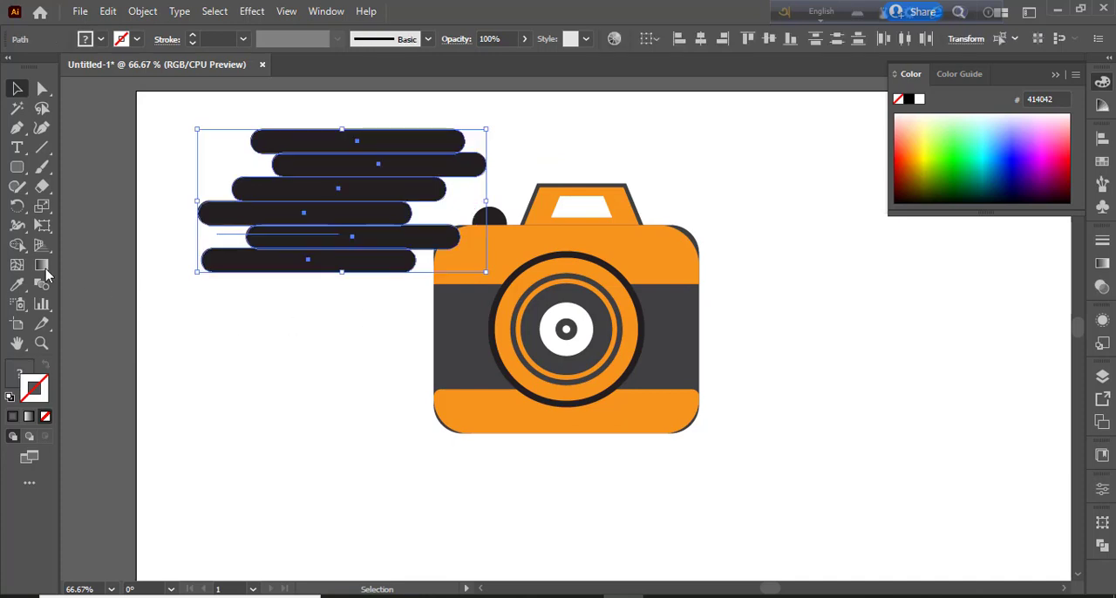
key(shift+m)
mouse_move(282, 140)
mouse_down()
mouse_move(300, 179)
mouse_move(266, 260)
mouse_move(289, 276)
mouse_up()
key(v)
click(282, 442)
Move the merged lower four-bar shape down and left, and set the upper two bars flush on top of it
drag(297, 235, 236, 335)
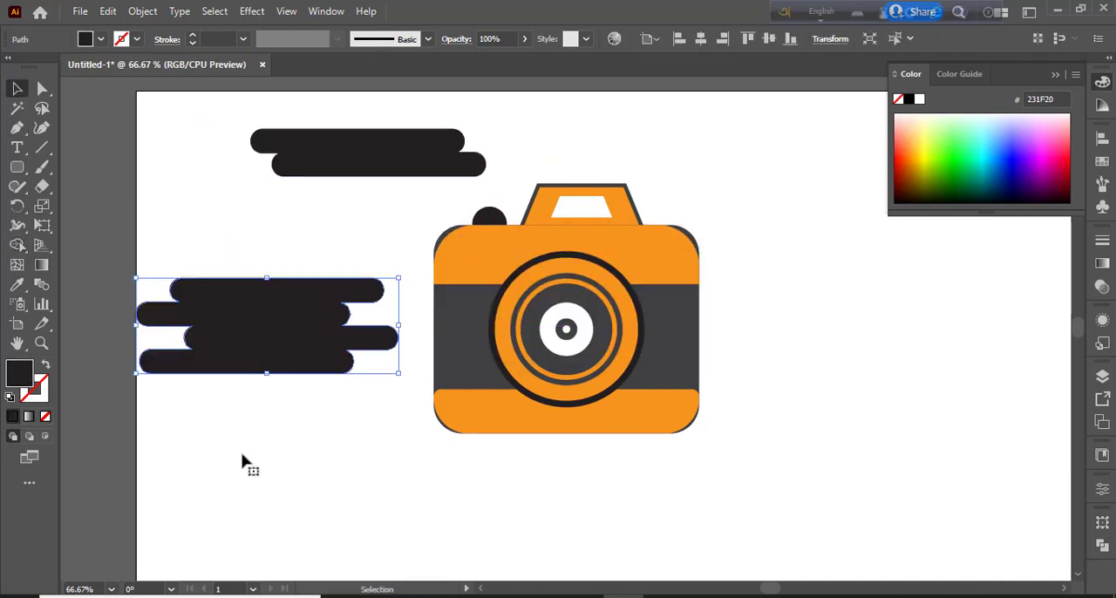
click(259, 491)
mouse_move(320, 155)
mouse_down()
mouse_move(224, 256)
mouse_move(230, 462)
mouse_up()
click(240, 434)
Merge the upper two bars with the lower shape into one silhouette using the Shape Builder tool
key(ctrl+a)
click(18, 246)
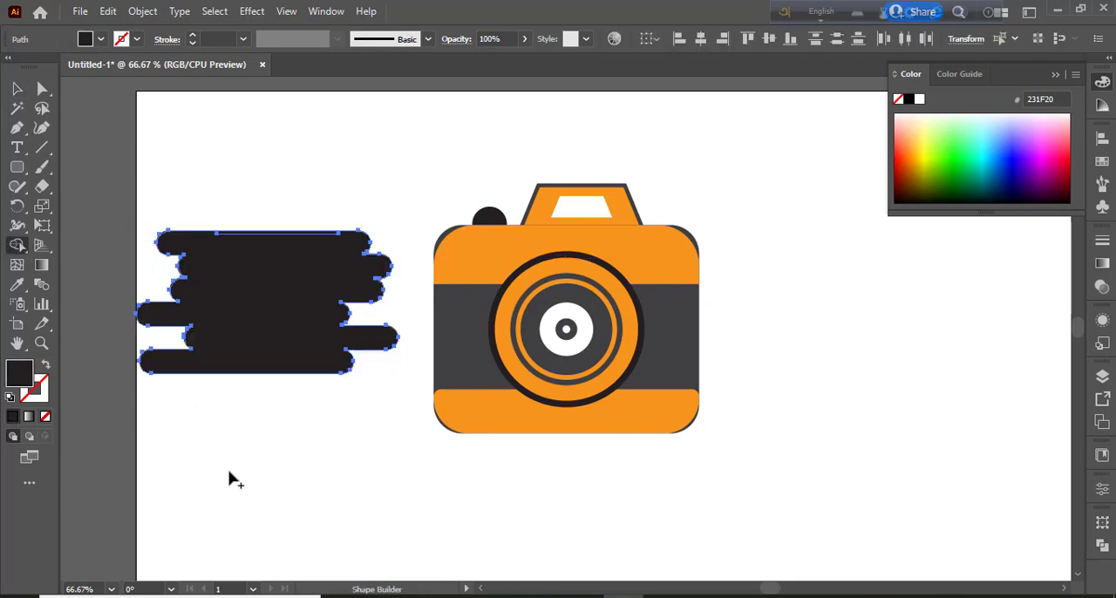
key(v)
click(184, 438)
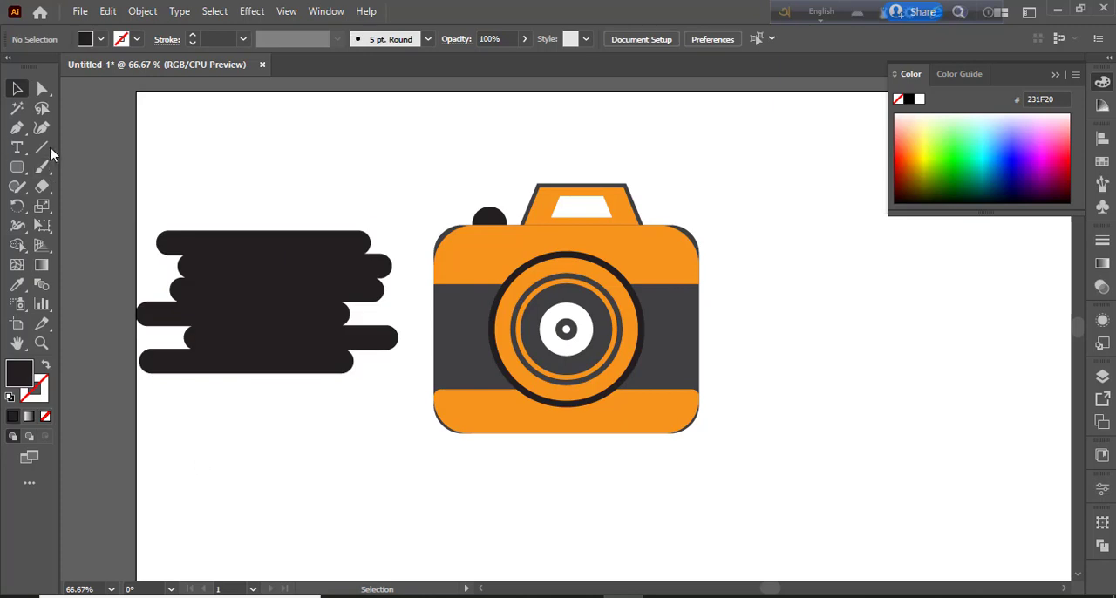
Draw a vertical line through the middle of the merged bar shape and remove the left half with Shape Builder
click(46, 148)
mouse_move(261, 207)
mouse_down()
mouse_move(247, 411)
mouse_move(260, 414)
mouse_up()
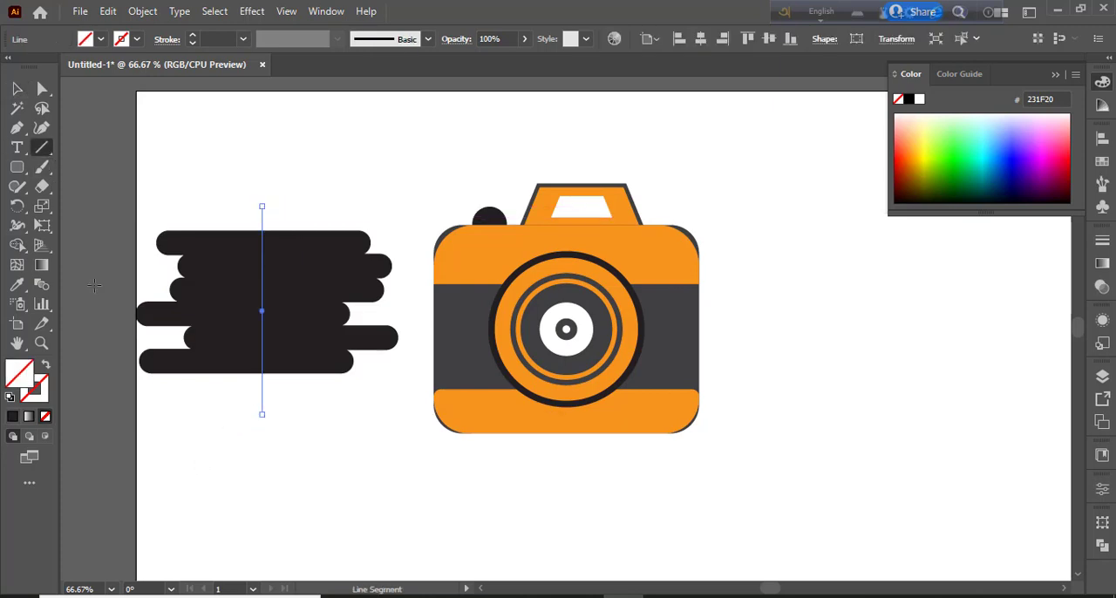
click(17, 89)
drag(164, 348, 301, 148)
click(18, 246)
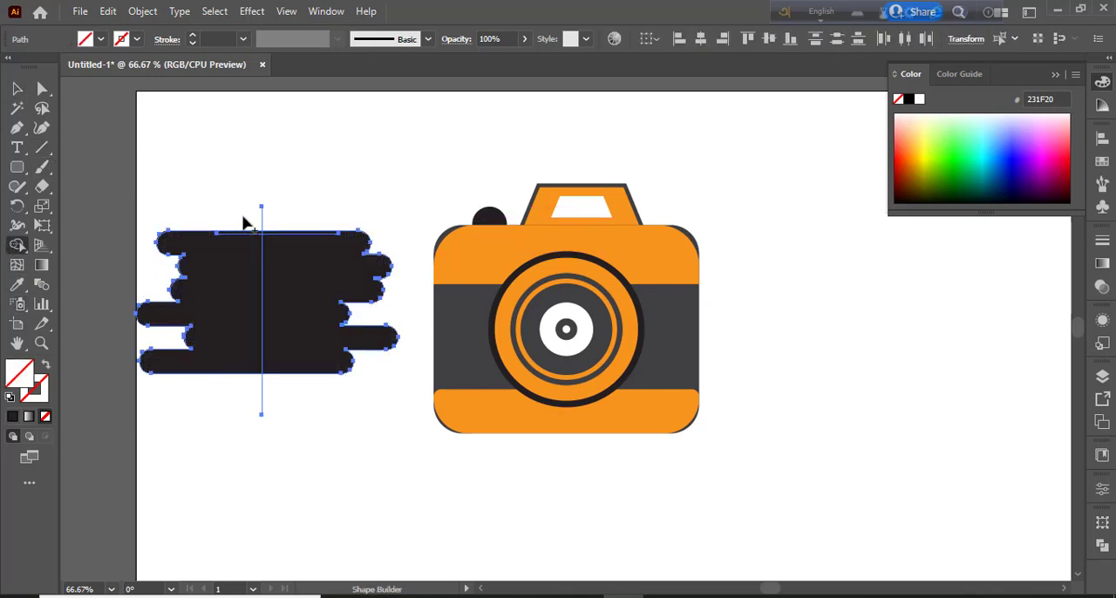
alt+click(241, 297)
key(v)
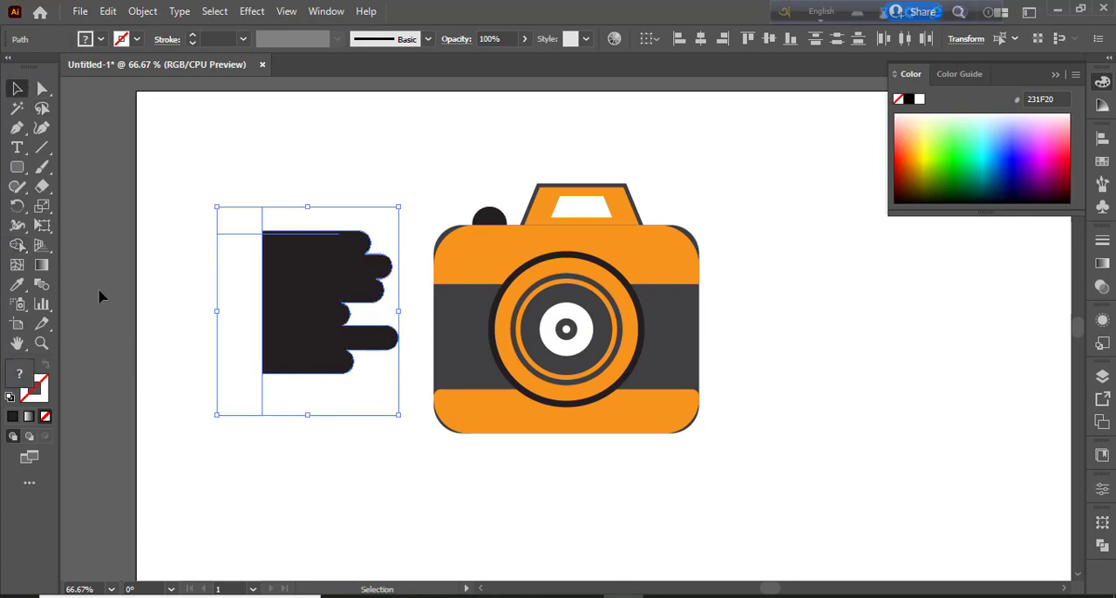
click(100, 294)
Rotate the remaining half shape 180° and enlarge it over the camera's left side
click(287, 323)
drag(413, 226, 196, 438)
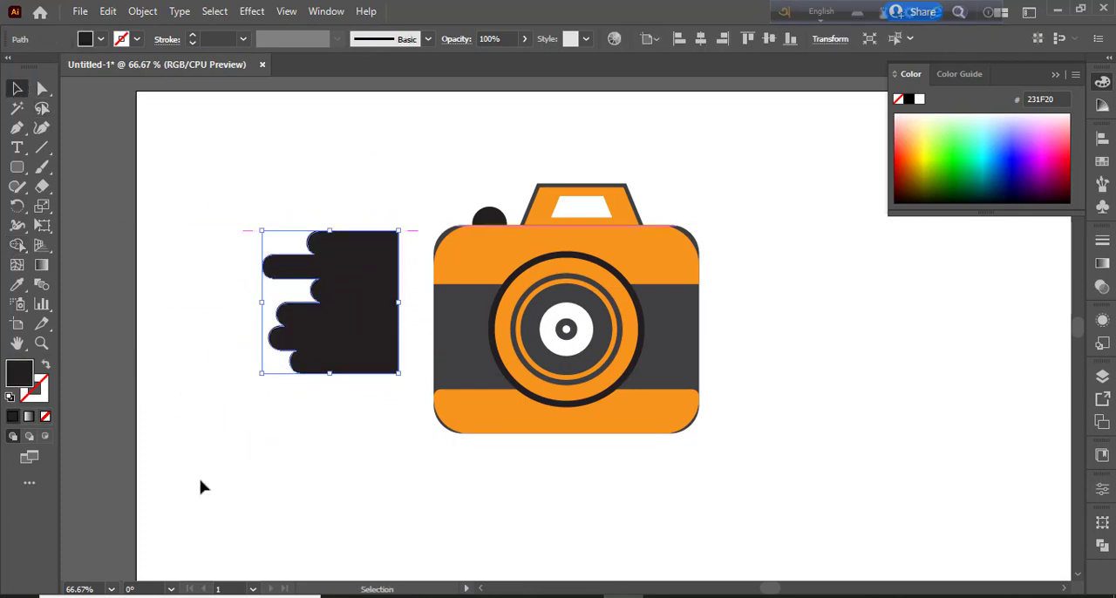
drag(371, 351, 492, 471)
mouse_move(447, 400)
mouse_down()
mouse_move(390, 381)
mouse_move(447, 403)
mouse_up()
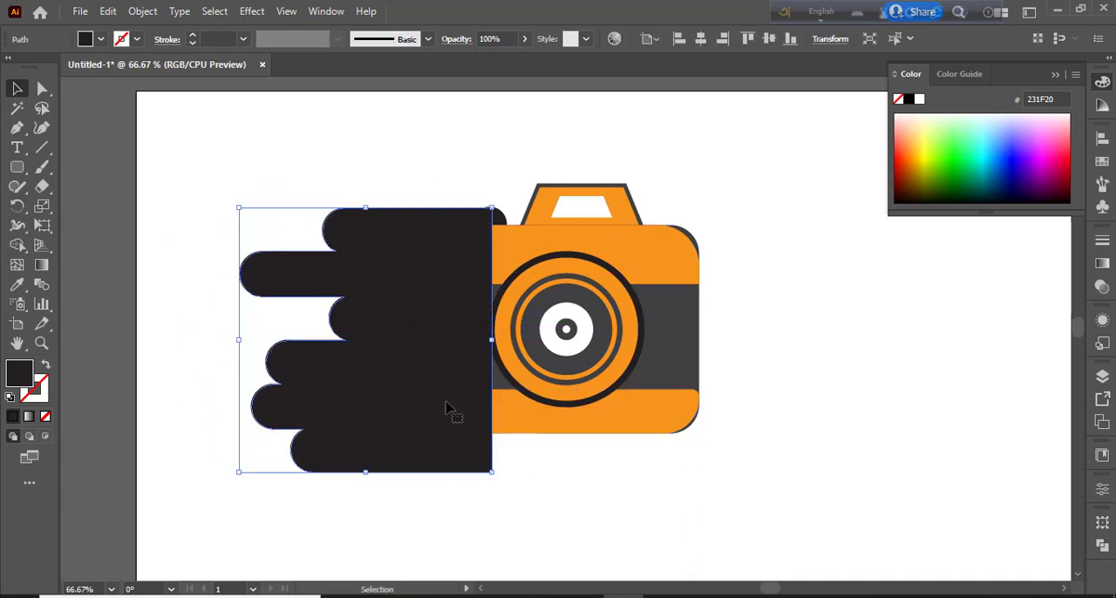
Send the bar shape behind the camera and fill it with gray 6D6E71
key(a)
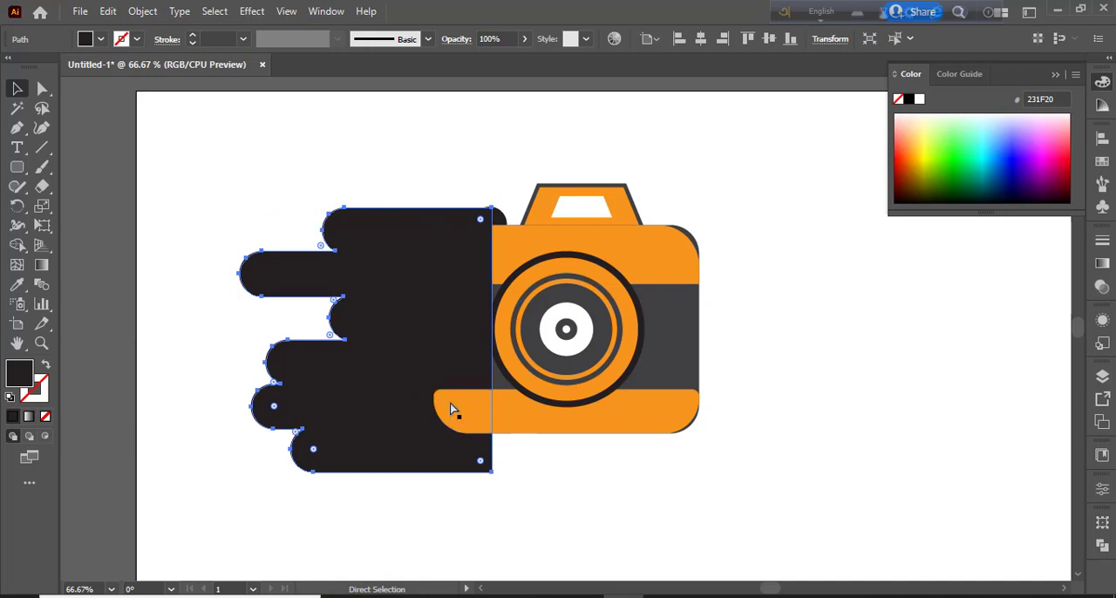
key(ctrl+shift+bracketleft)
key(v)
click(101, 41)
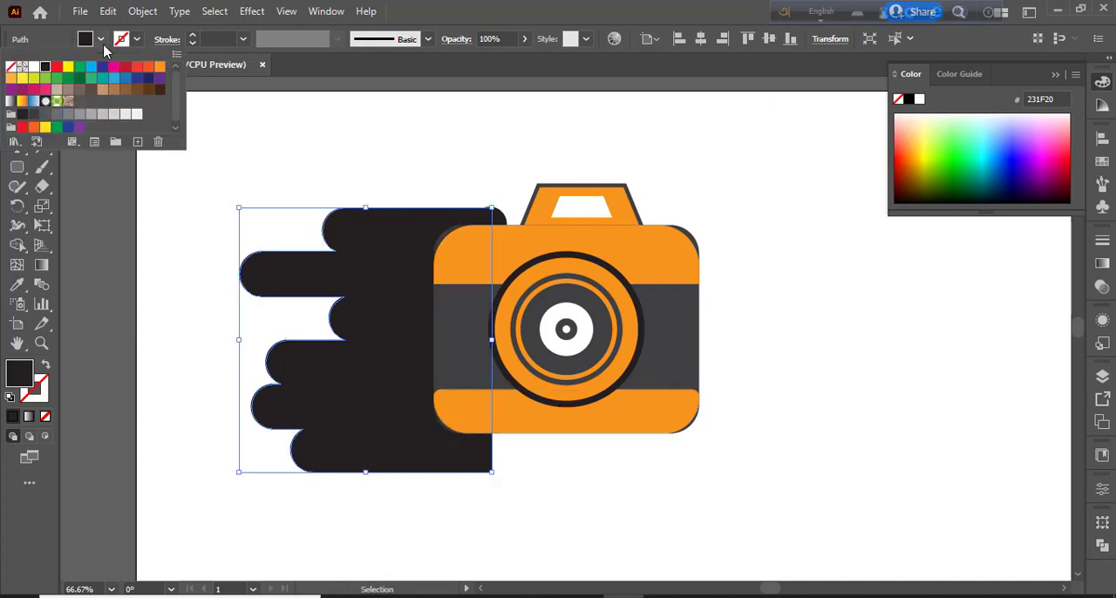
click(74, 122)
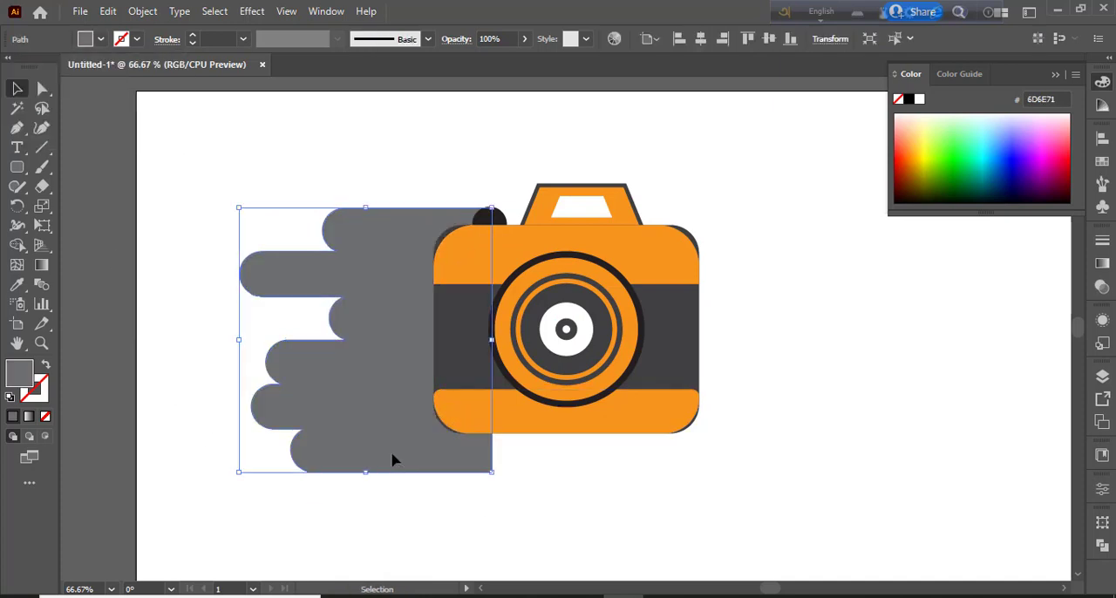
Shrink the gray bar shape beside the camera's left edge and place a copy rotated 180° behind its right edge
drag(366, 471, 777, 239)
click(444, 572)
click(431, 522)
drag(833, 359, 710, 366)
click(821, 489)
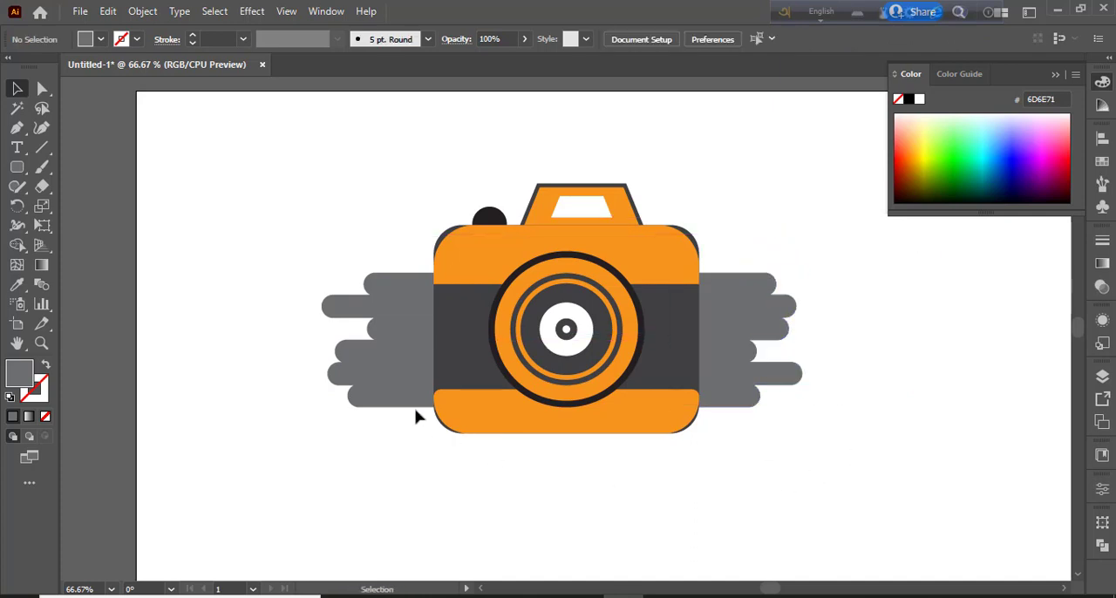
Draw a small black circle on the camera's left side where the orange and dark gray bands meet
click(19, 170)
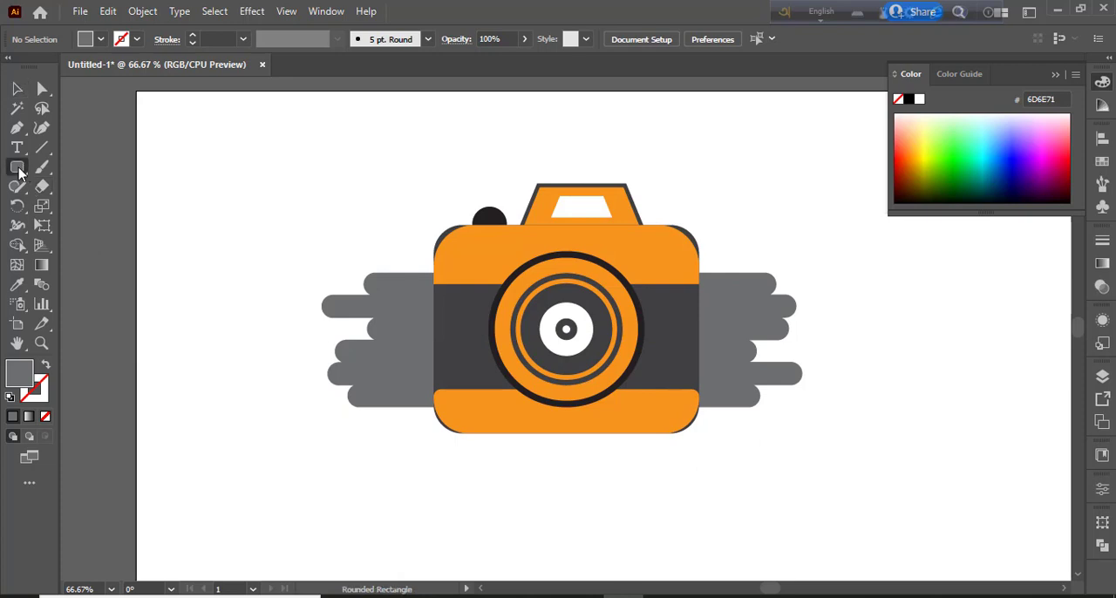
drag(464, 281, 479, 297)
click(101, 39)
click(45, 67)
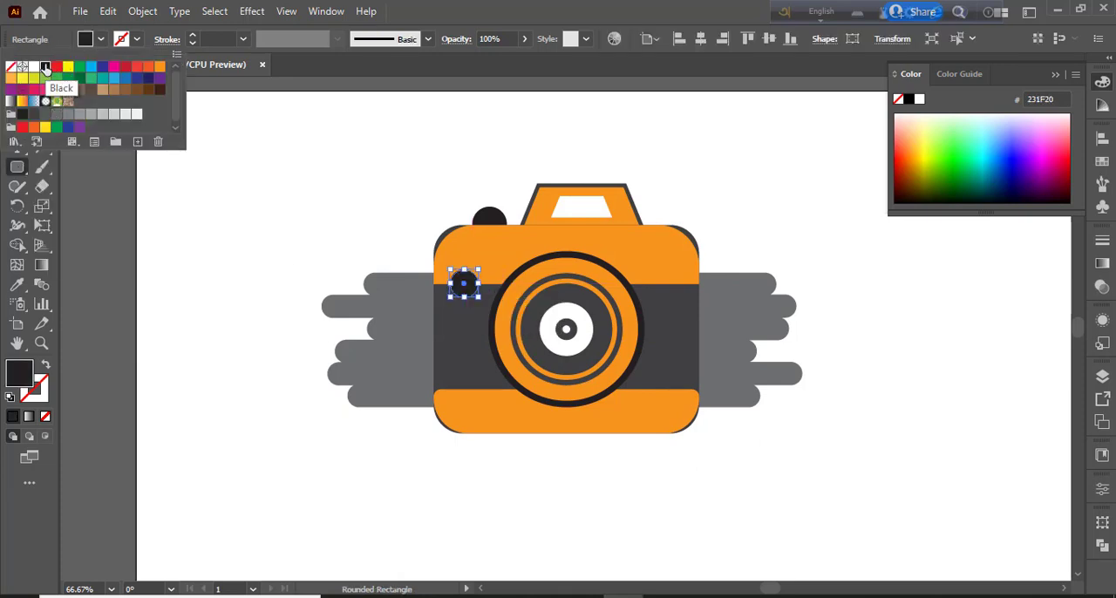
click(111, 13)
click(131, 88)
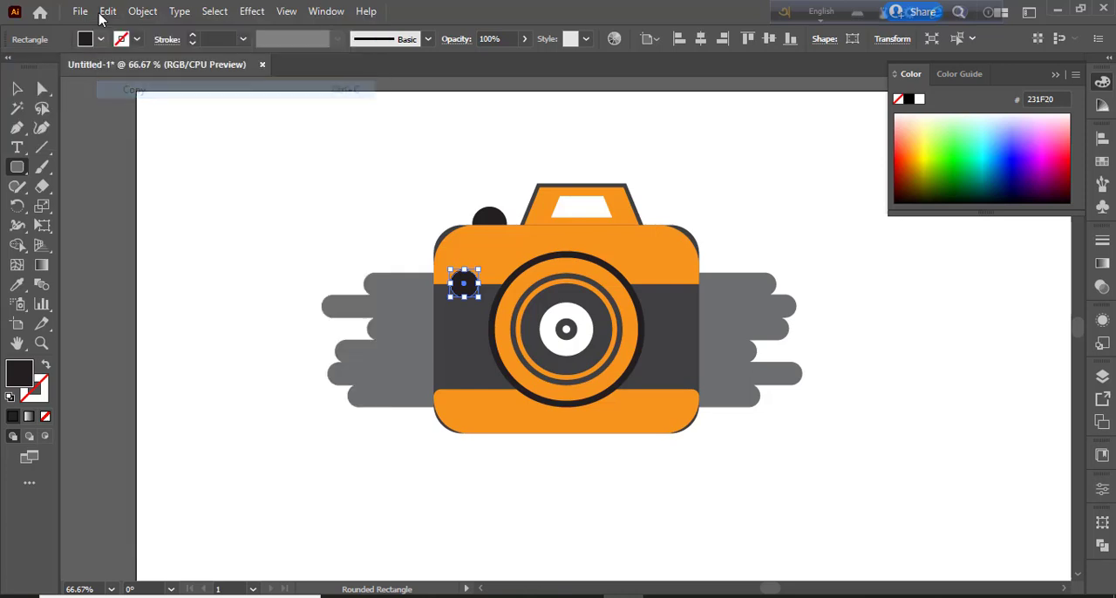
click(103, 13)
click(173, 163)
mouse_move(480, 300)
mouse_down()
mouse_move(472, 289)
mouse_move(480, 296)
mouse_move(490, 284)
mouse_move(479, 286)
mouse_up()
key(Delete)
click(16, 88)
click(468, 284)
click(309, 242)
click(468, 293)
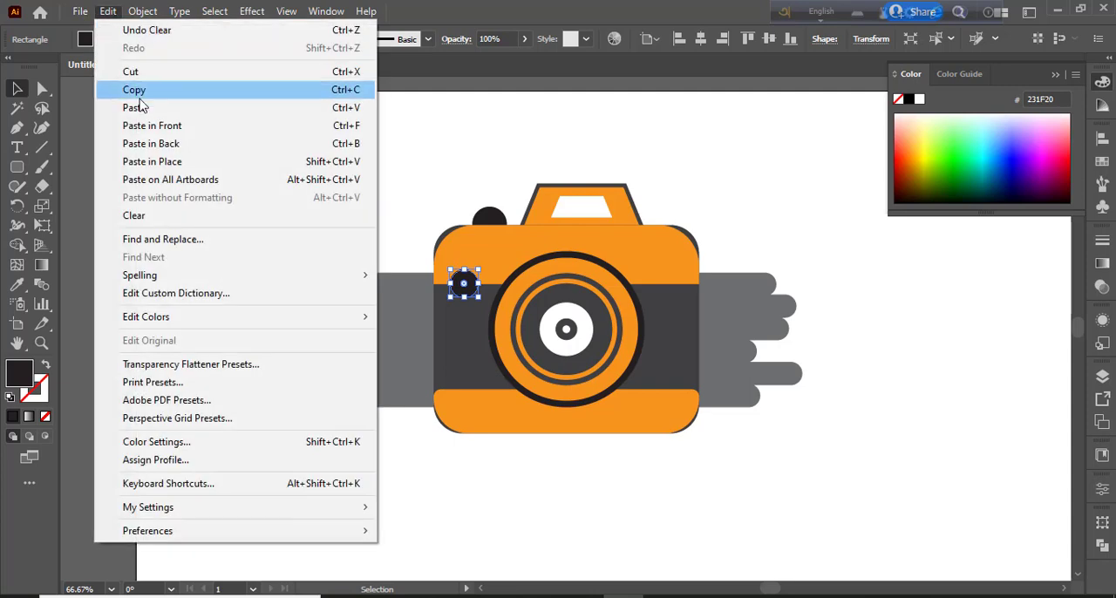
click(140, 90)
click(107, 11)
click(207, 161)
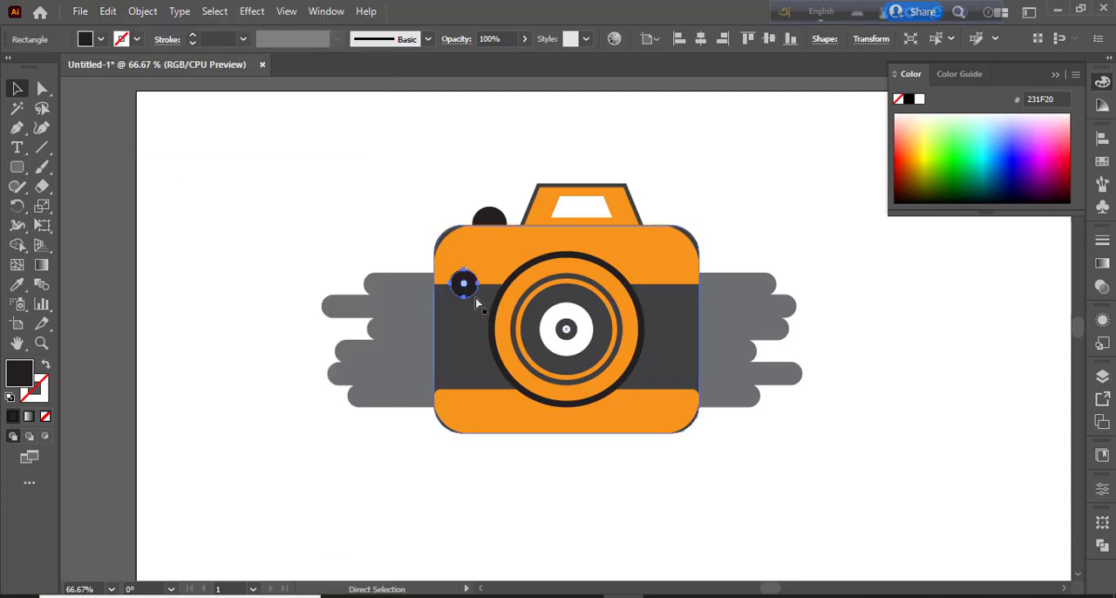
key(ctrl+equal)
key(ctrl+equal)
key(ctrl+equal)
drag(607, 371, 589, 334)
key(ctrl+z)
key(ctrl+z)
key(ctrl+z)
Draw a smaller circle, center it inside the black circle and fill it with white
click(17, 166)
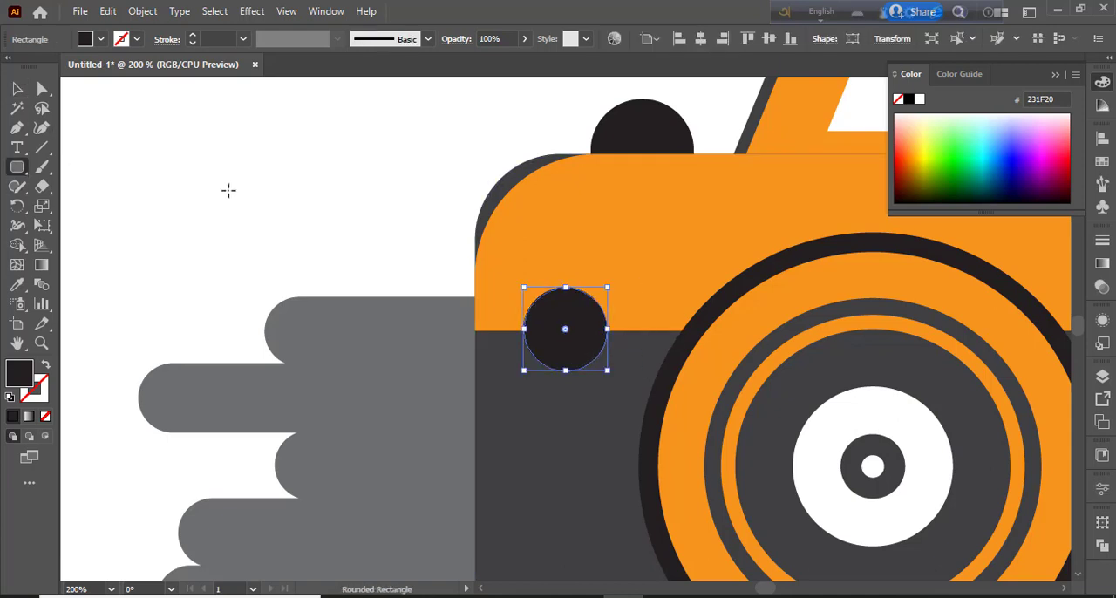
mouse_move(228, 189)
mouse_down()
mouse_move(250, 209)
mouse_move(241, 199)
mouse_move(565, 322)
mouse_move(571, 337)
mouse_up()
key(v)
click(247, 204)
click(100, 38)
click(53, 90)
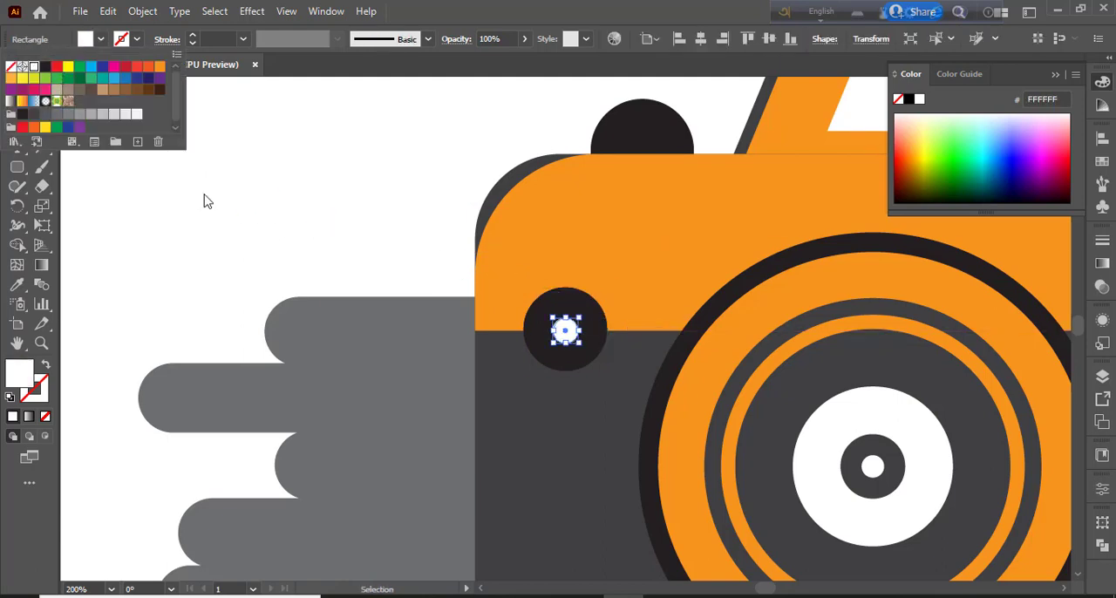
click(204, 197)
Draw a straight horizontal line across the camera's upper orange band with the Pen tool
key(ctrl+0)
key(ctrl+minus)
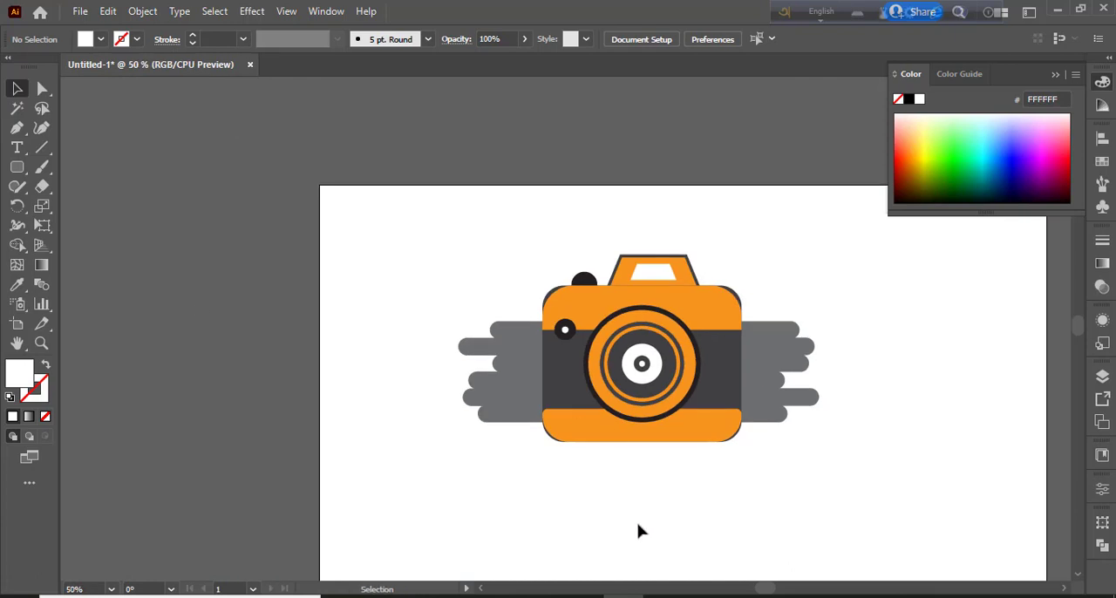
key(p)
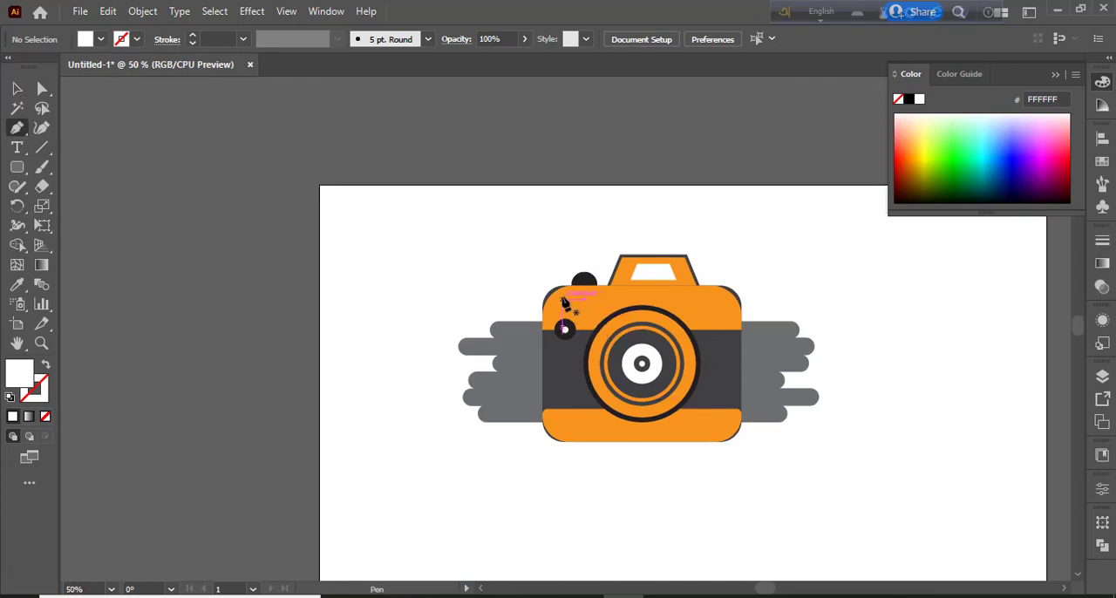
click(562, 299)
click(700, 299)
click(13, 96)
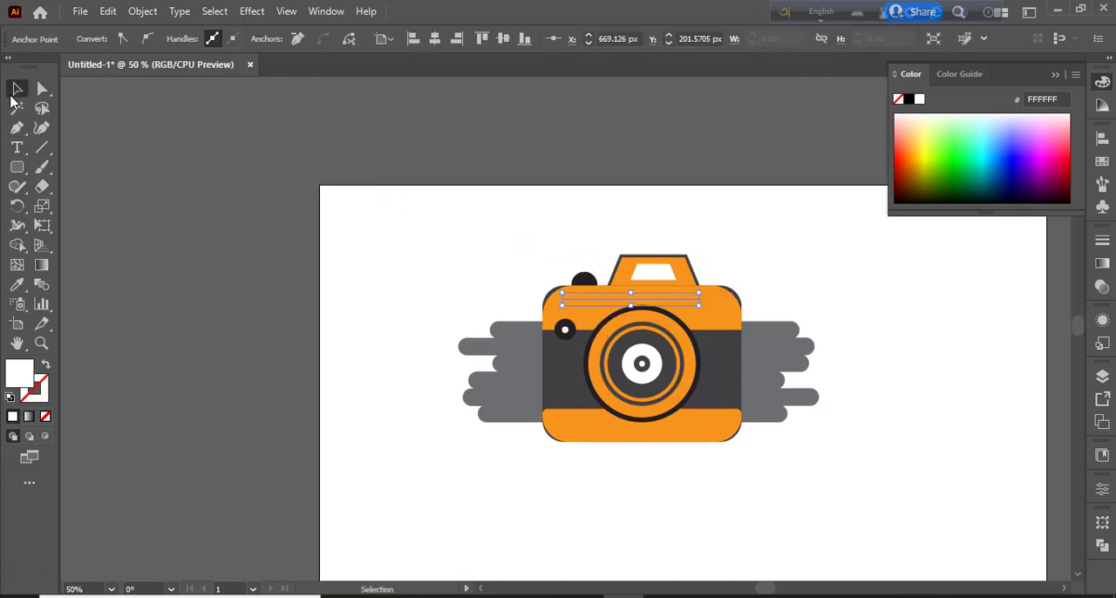
Give the line a 6 pt white stroke with no fill, and copy it onto the lower orange band
click(41, 128)
click(192, 36)
click(192, 35)
click(192, 36)
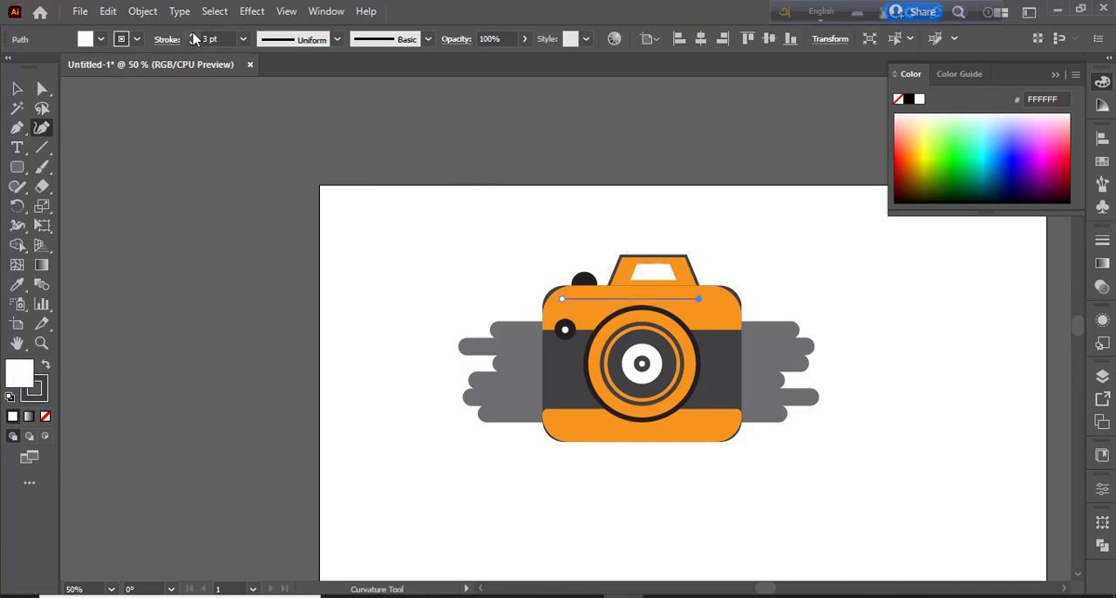
click(192, 36)
click(192, 35)
click(192, 36)
click(103, 40)
click(142, 38)
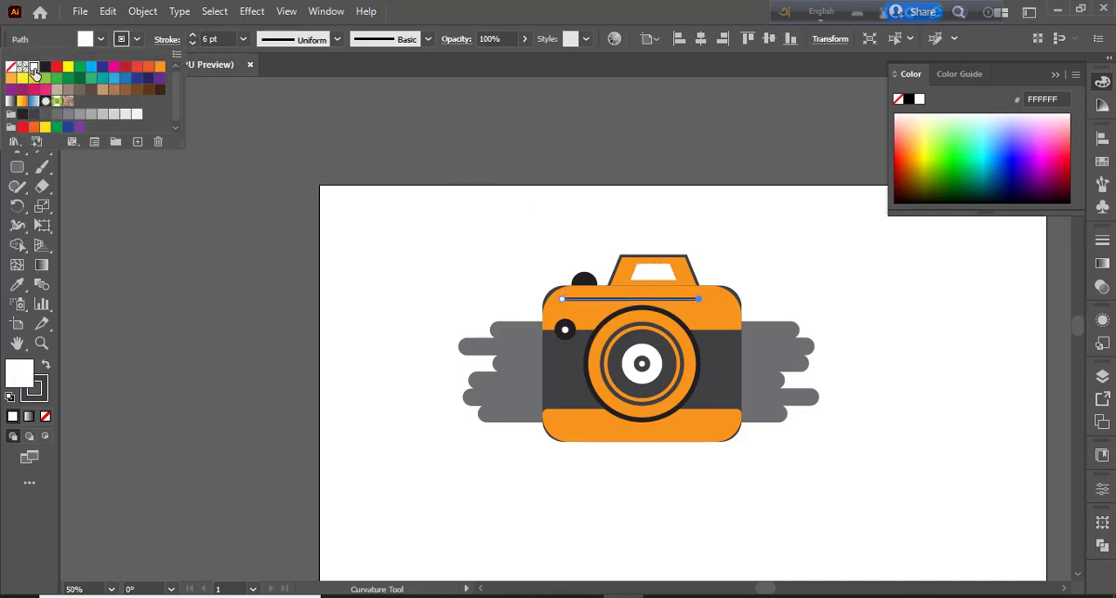
click(32, 68)
click(45, 416)
click(18, 89)
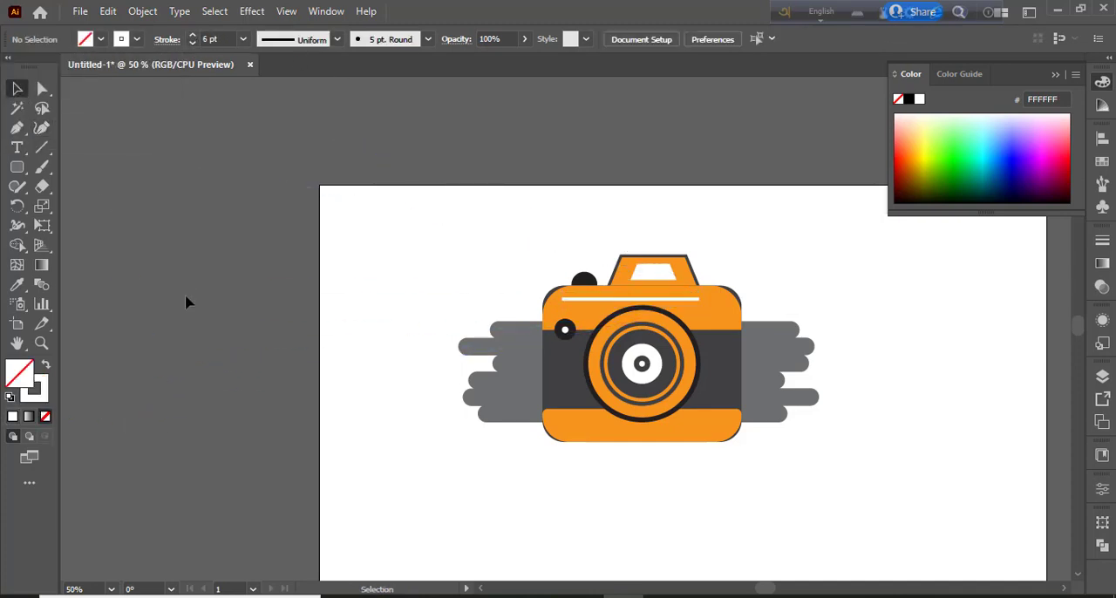
drag(685, 304, 688, 437)
click(184, 294)
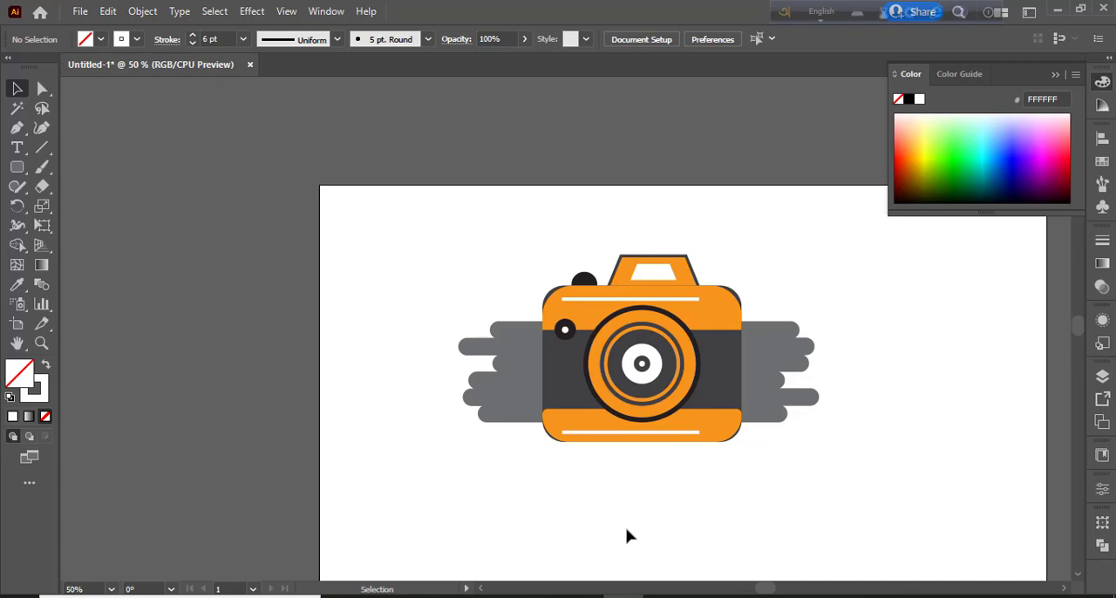
Group the whole camera artwork with its gray side shapes and apply the Inflate 3D type
drag(403, 235, 820, 540)
right_click(722, 314)
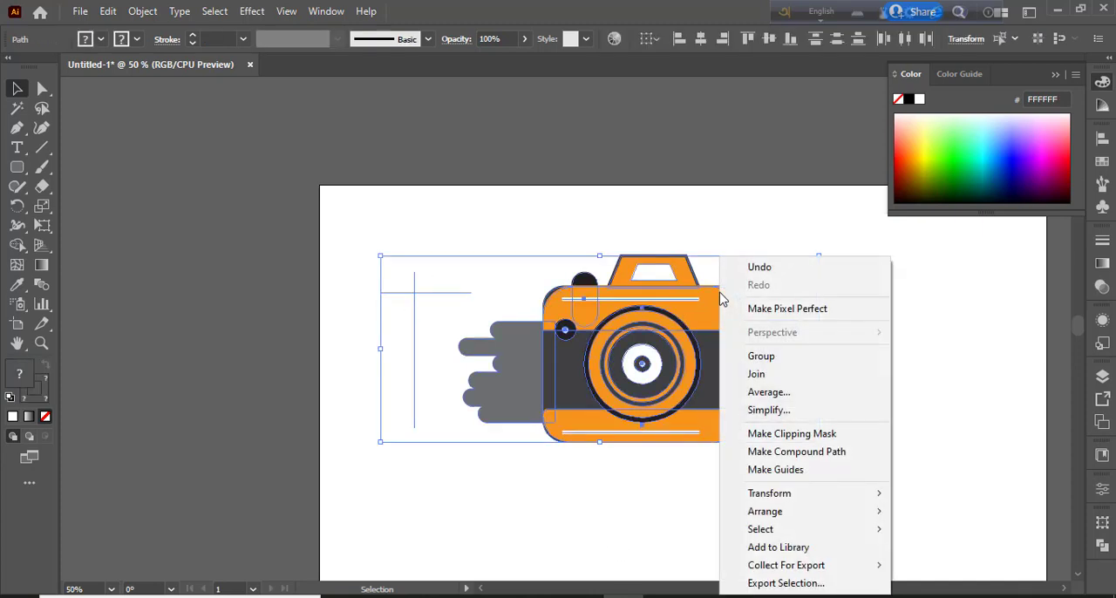
click(775, 357)
click(326, 11)
click(428, 175)
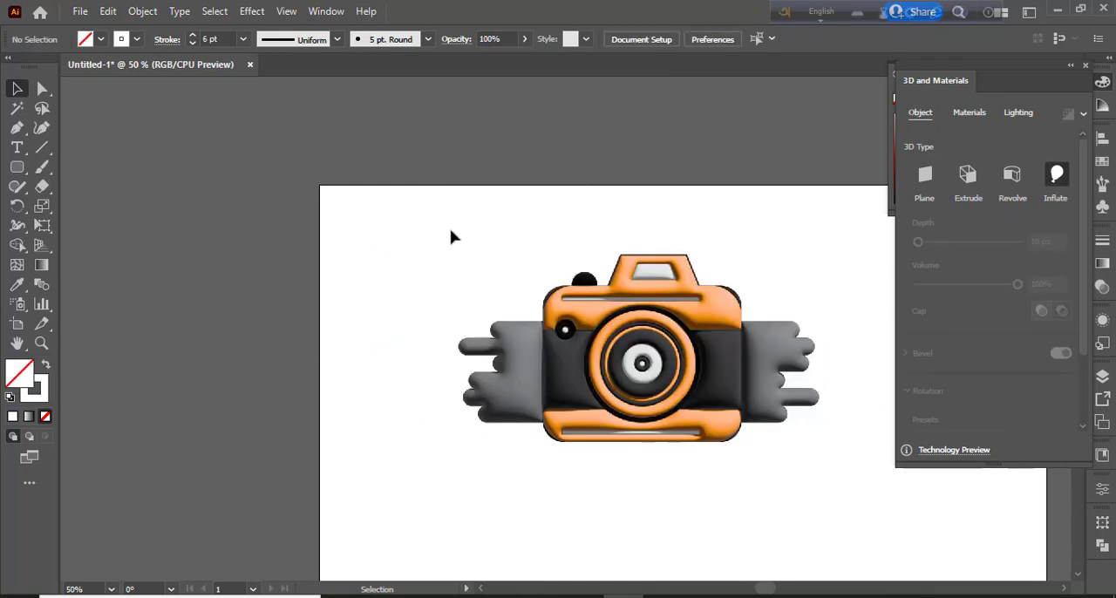
Set the inflated group's material roughness to 0.2
click(970, 112)
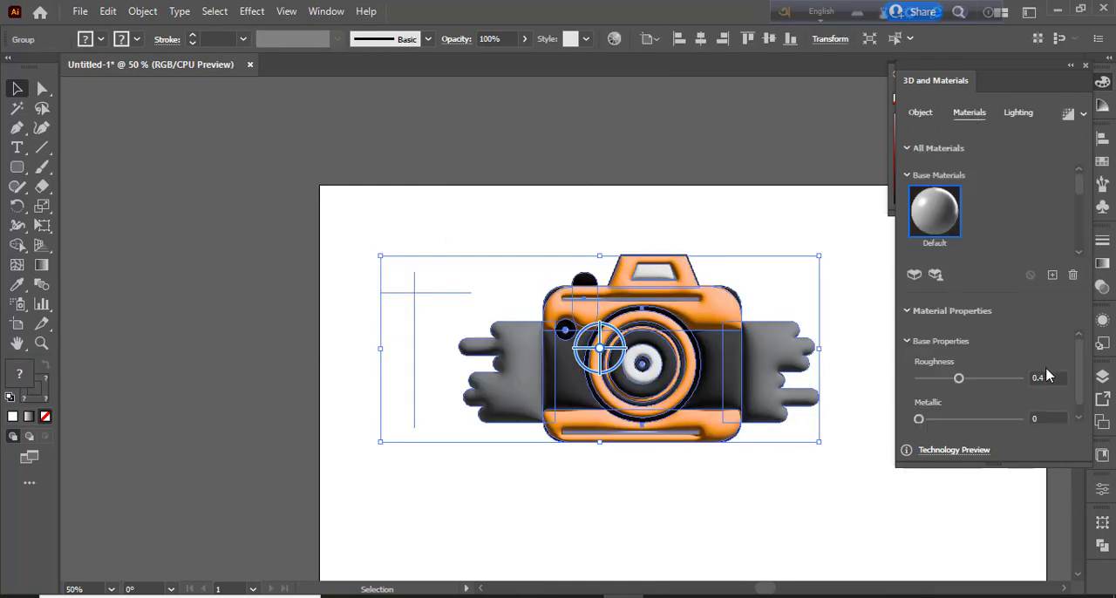
click(1049, 378)
text(0.2)
click(1047, 417)
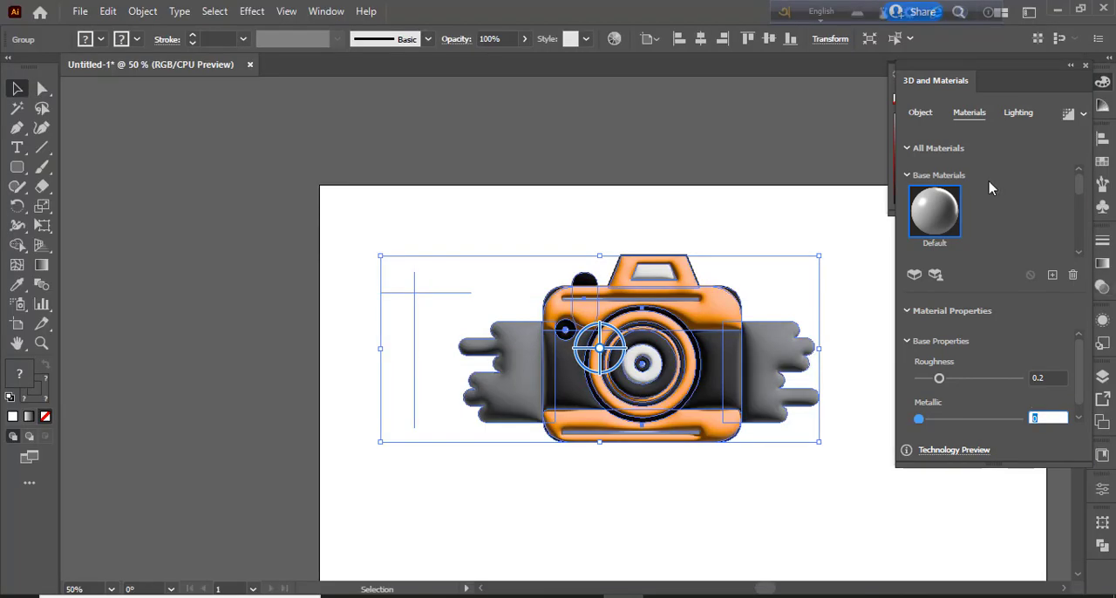
Set the lighting to 103% intensity, 102° rotation, 49° height and 61% softness, and turn on shadows
click(1018, 112)
drag(966, 274, 974, 279)
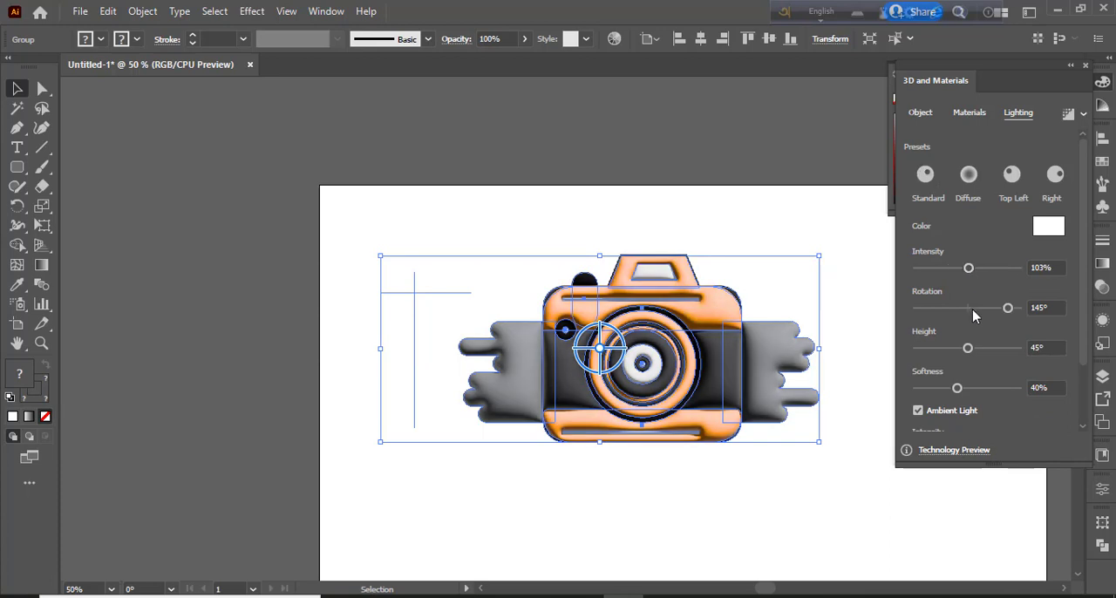
drag(1004, 312, 990, 309)
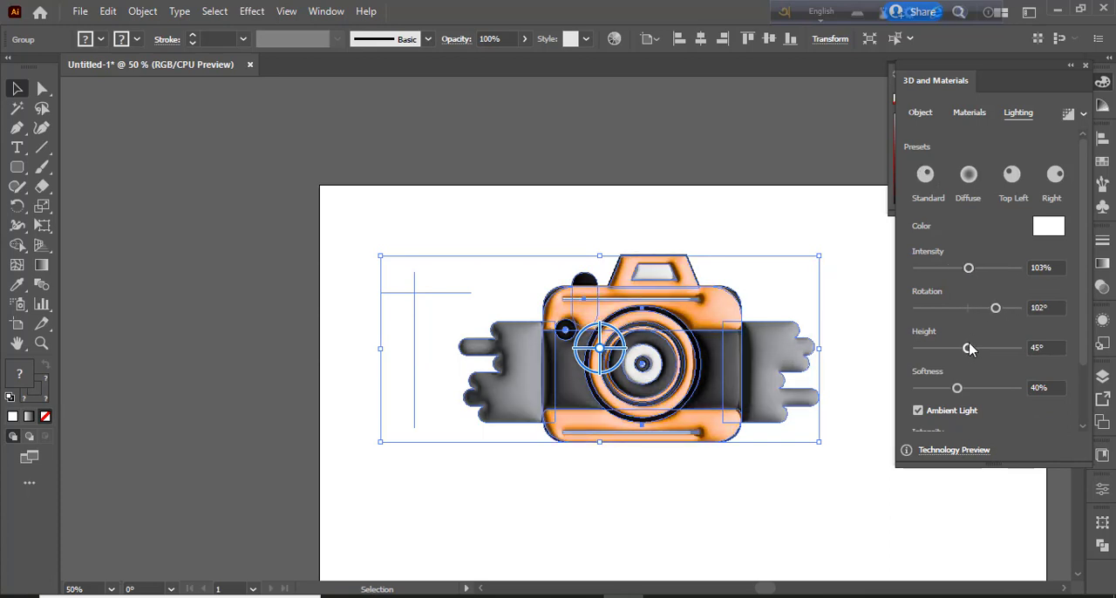
mouse_move(968, 348)
mouse_down()
mouse_move(999, 349)
mouse_move(974, 350)
mouse_up()
drag(958, 389, 982, 392)
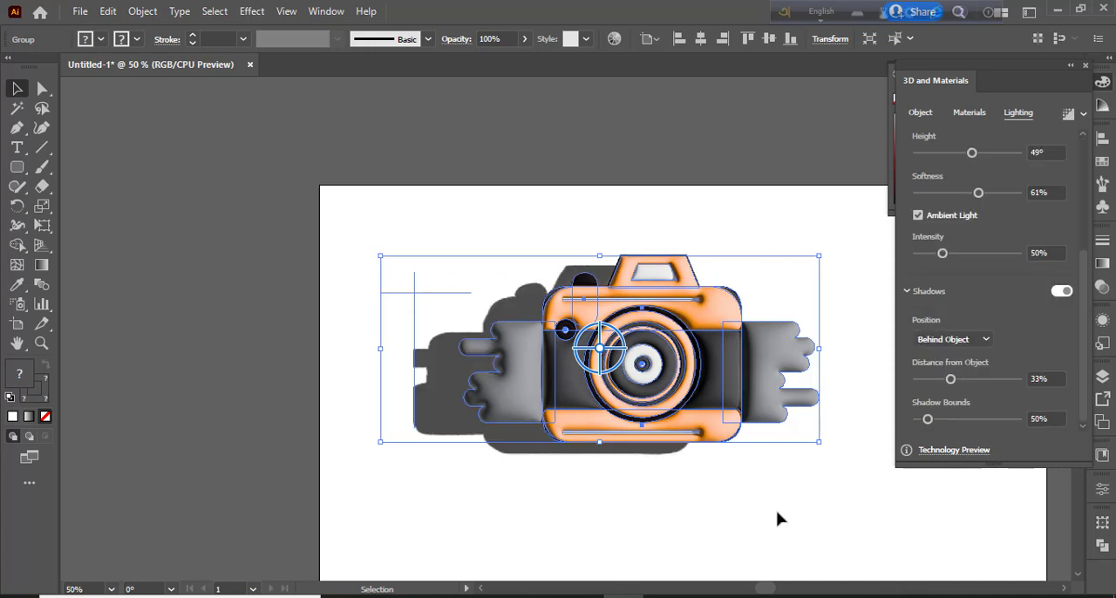
click(775, 515)
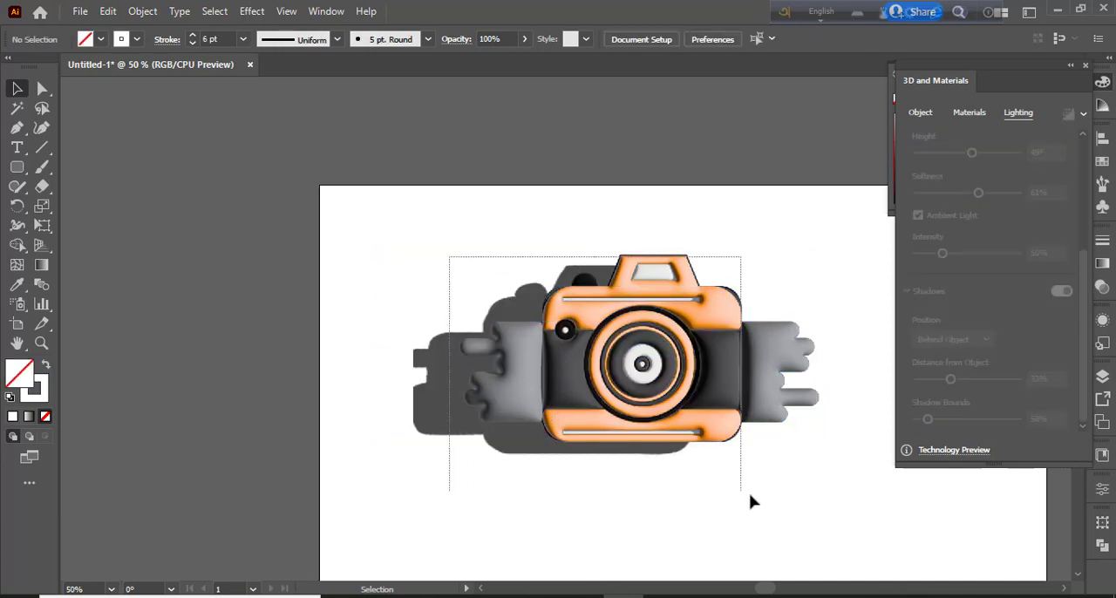
Reselect the camera group and set its material's metallic value to 0.2
key(ctrl+a)
click(1017, 115)
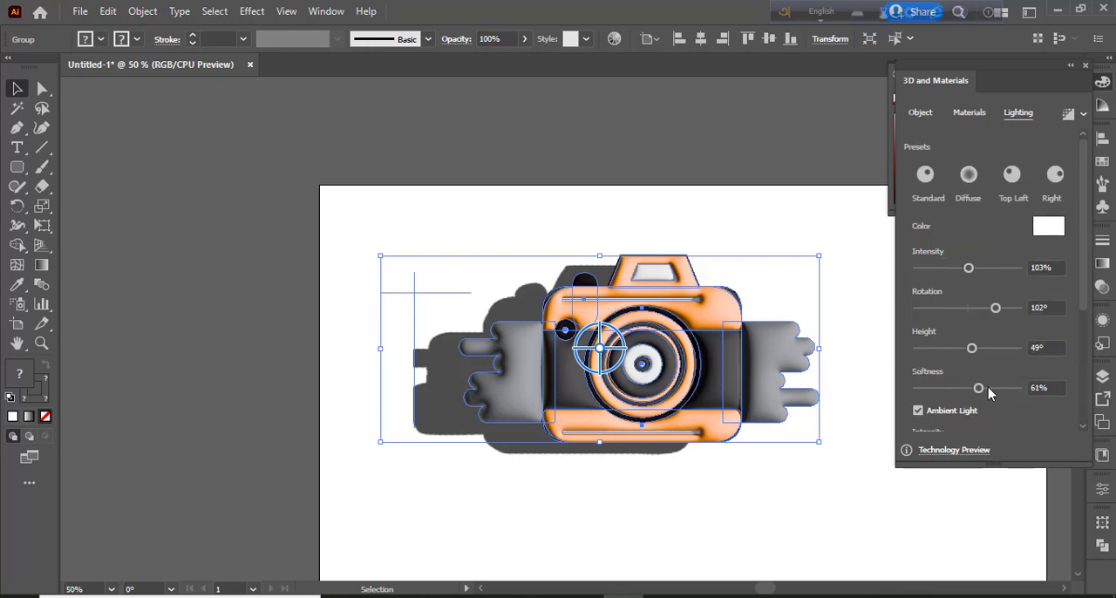
click(969, 113)
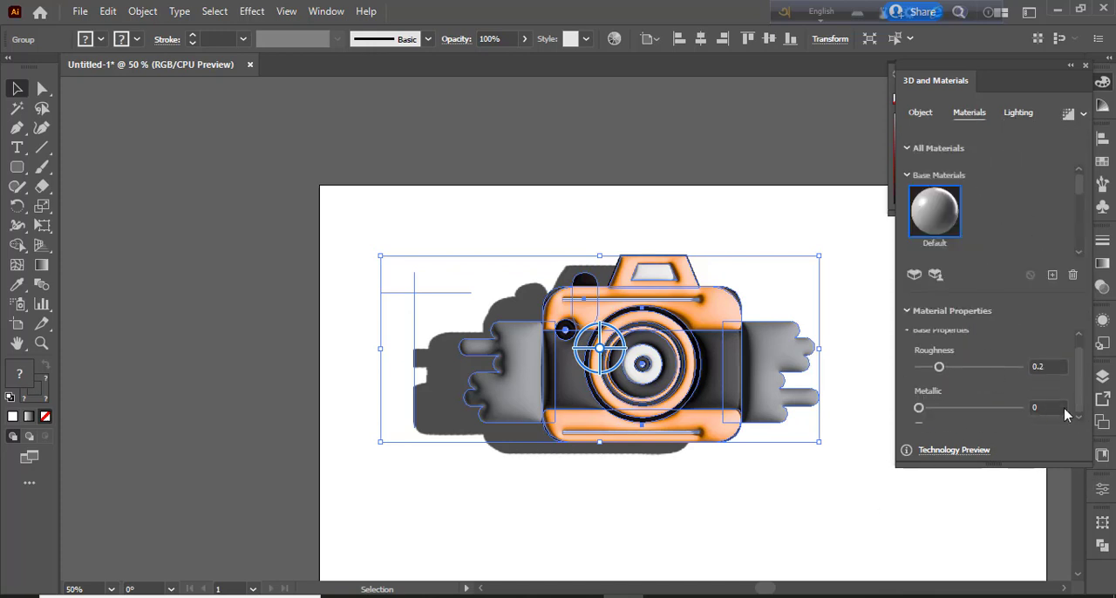
click(1018, 407)
text(0.2)
key(Return)
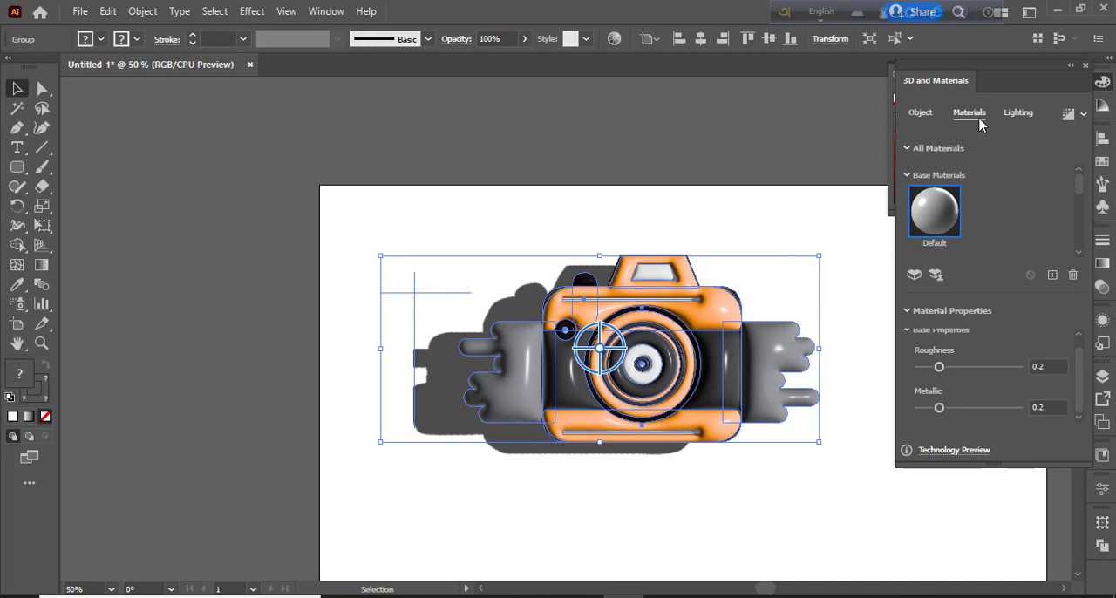
Try the Isometric Left and Isometric Right rotation presets on the camera group with depths of 335 px and 91 px
click(920, 113)
scroll(1088, 305, down, 3)
click(979, 346)
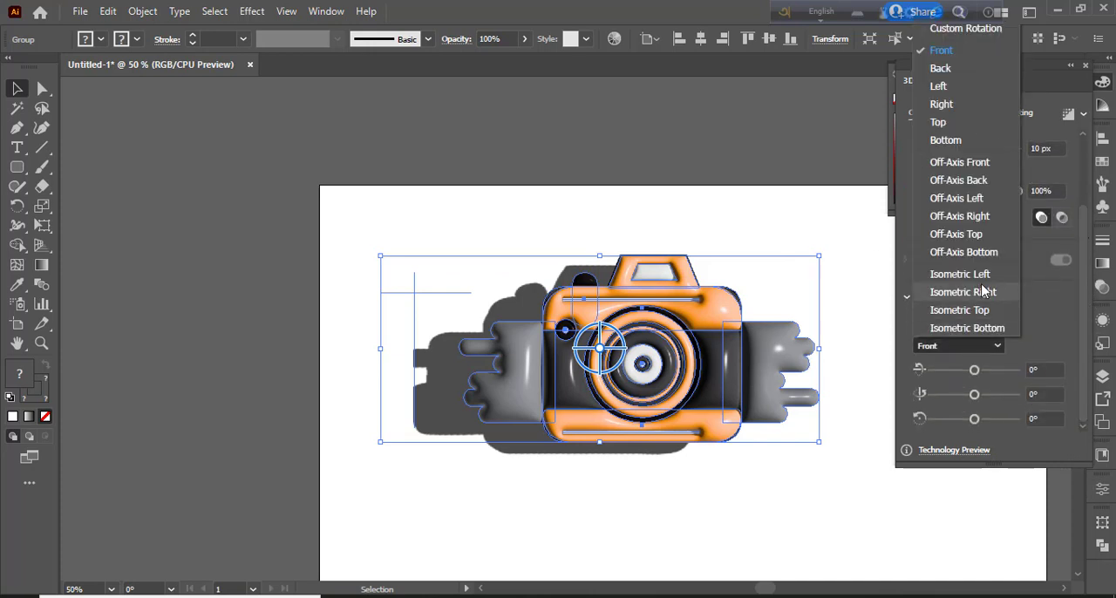
click(983, 275)
click(988, 346)
click(982, 297)
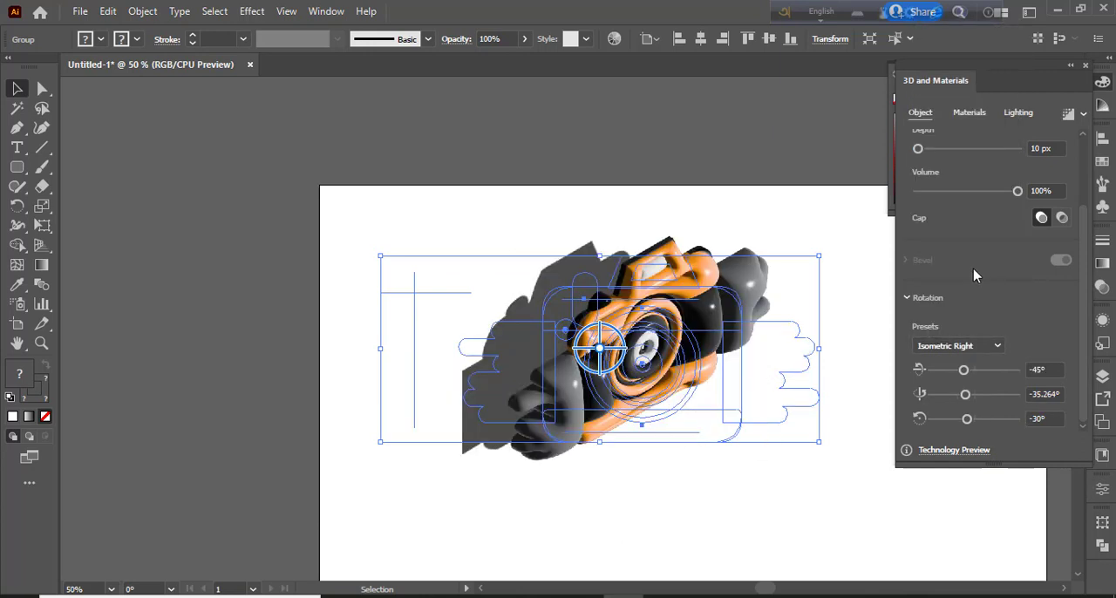
drag(918, 149, 934, 150)
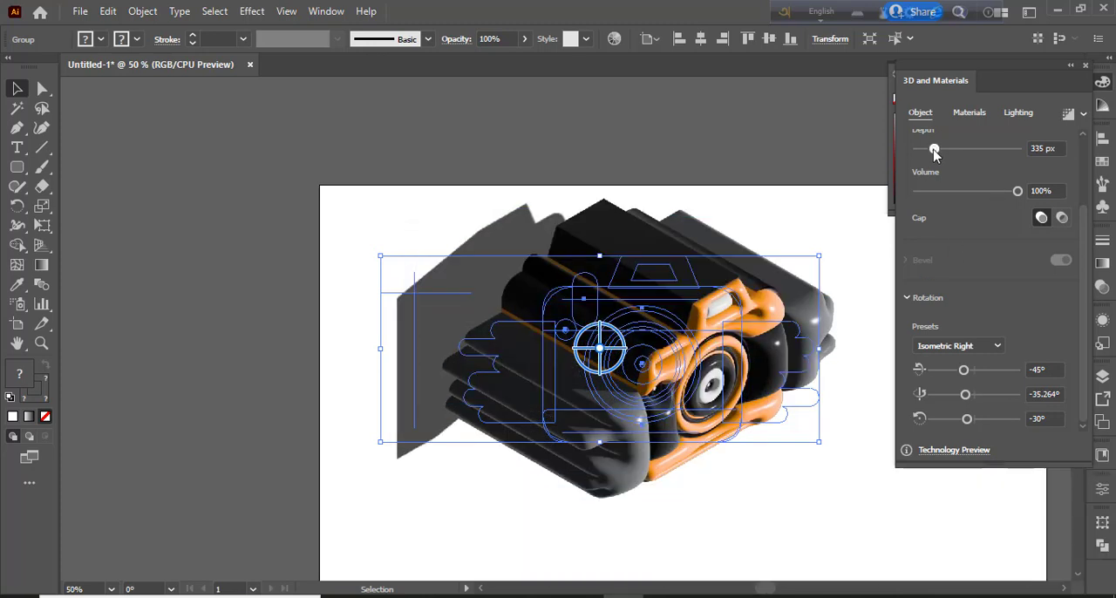
drag(934, 152, 920, 150)
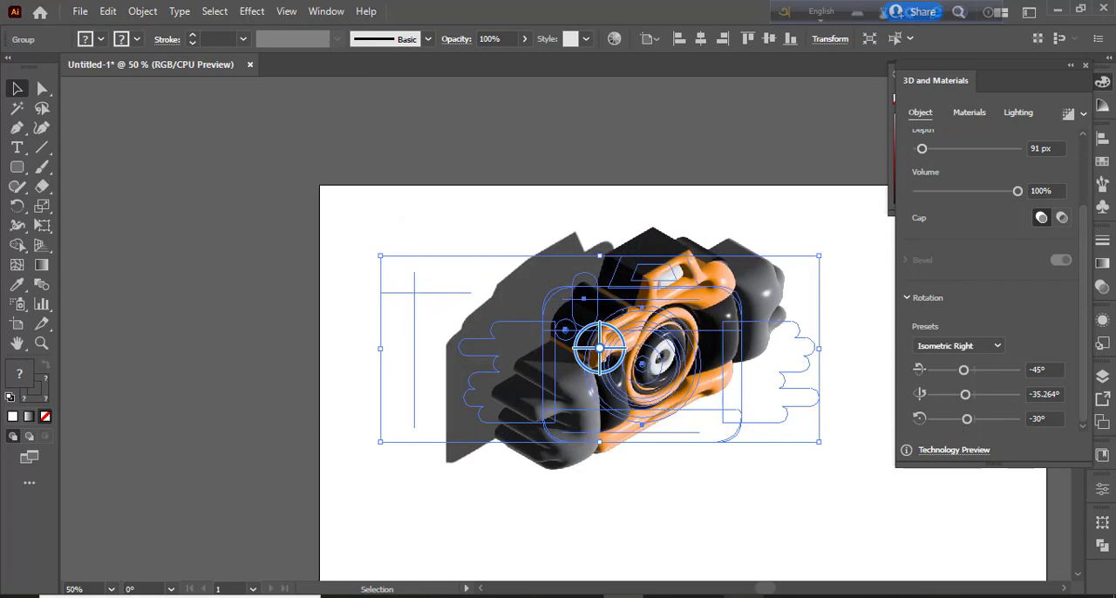
Apply the Off-Axis Front rotation preset to the camera group and set its depth to 110 px
click(959, 345)
click(960, 275)
click(959, 345)
click(978, 162)
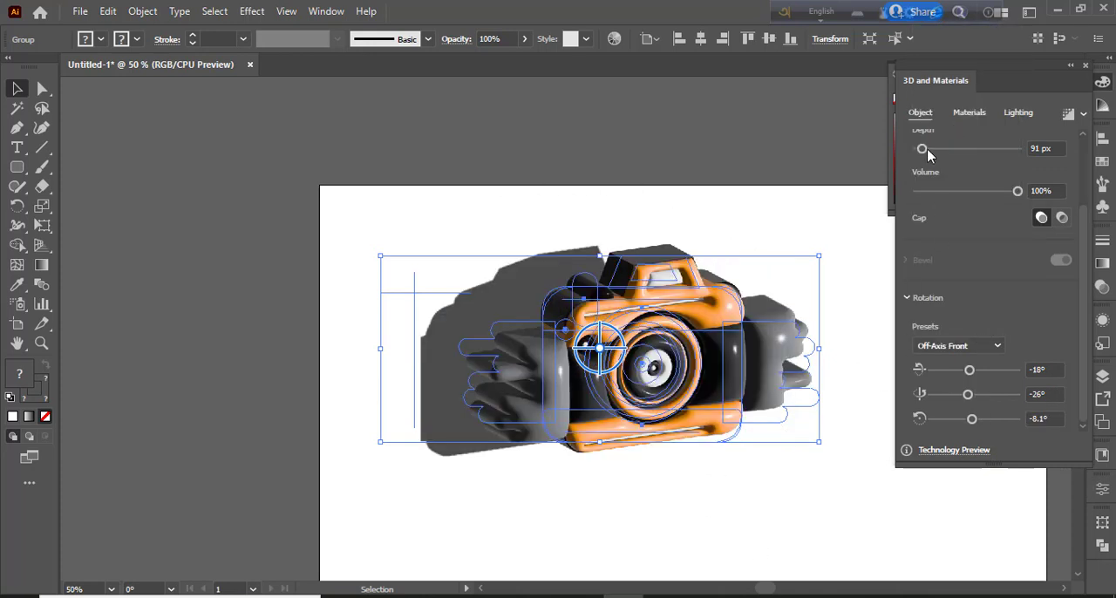
click(1051, 147)
text(110)
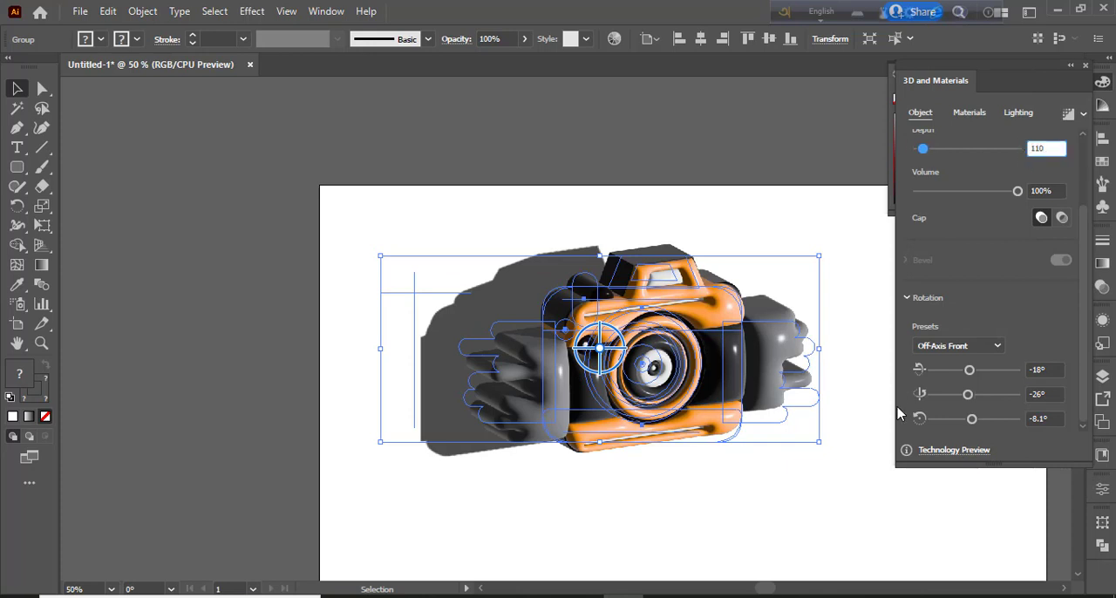
key(Return)
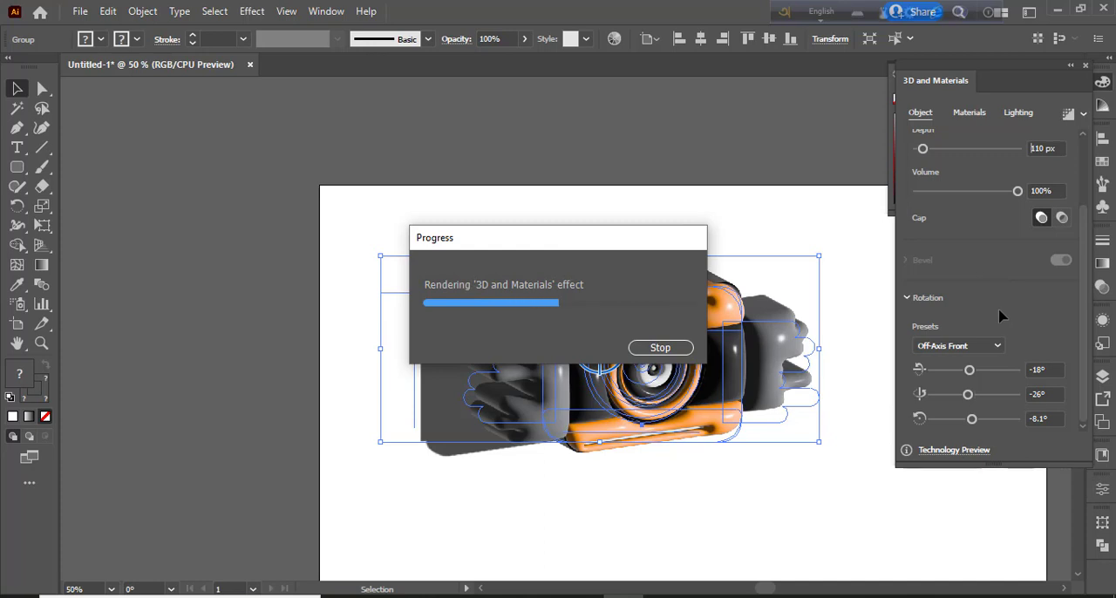
click(875, 380)
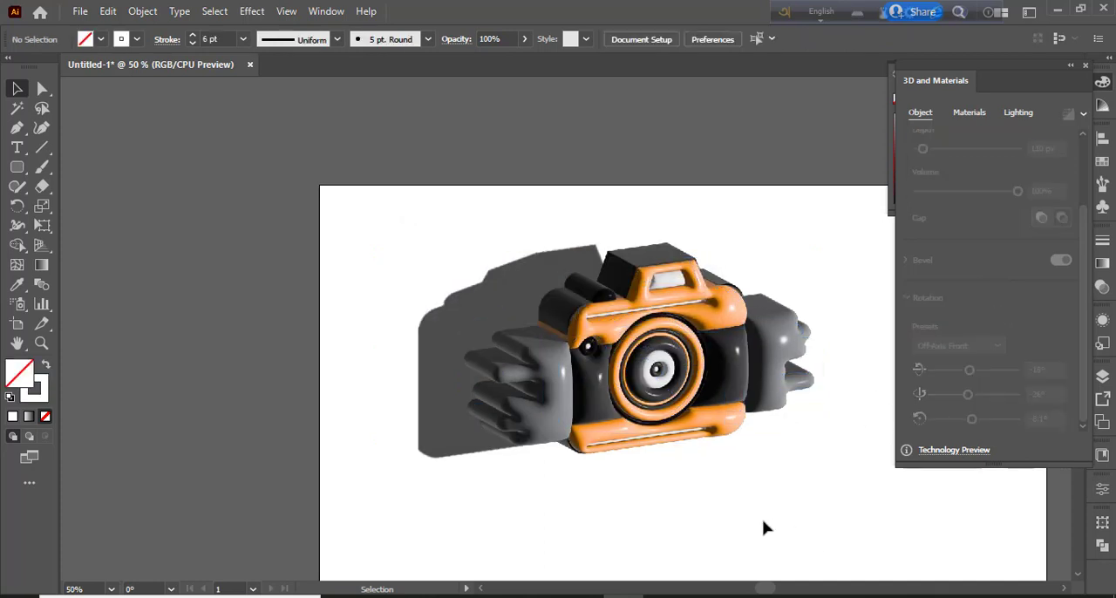
Draw a rounded rectangle about 416 × 429 px with 70 px corners at the artboard's lower-left edge and give it a white fill without stroke
click(1104, 84)
click(18, 168)
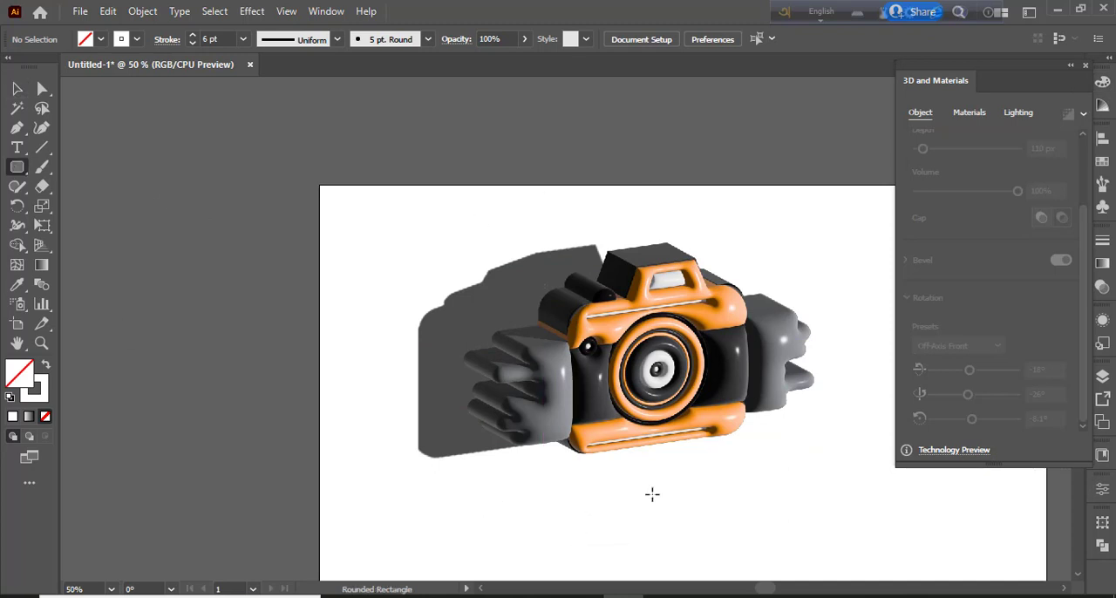
scroll(652, 494, down, 3)
mouse_move(426, 396)
mouse_down()
mouse_move(553, 468)
mouse_move(588, 564)
mouse_move(660, 577)
mouse_move(662, 534)
mouse_up()
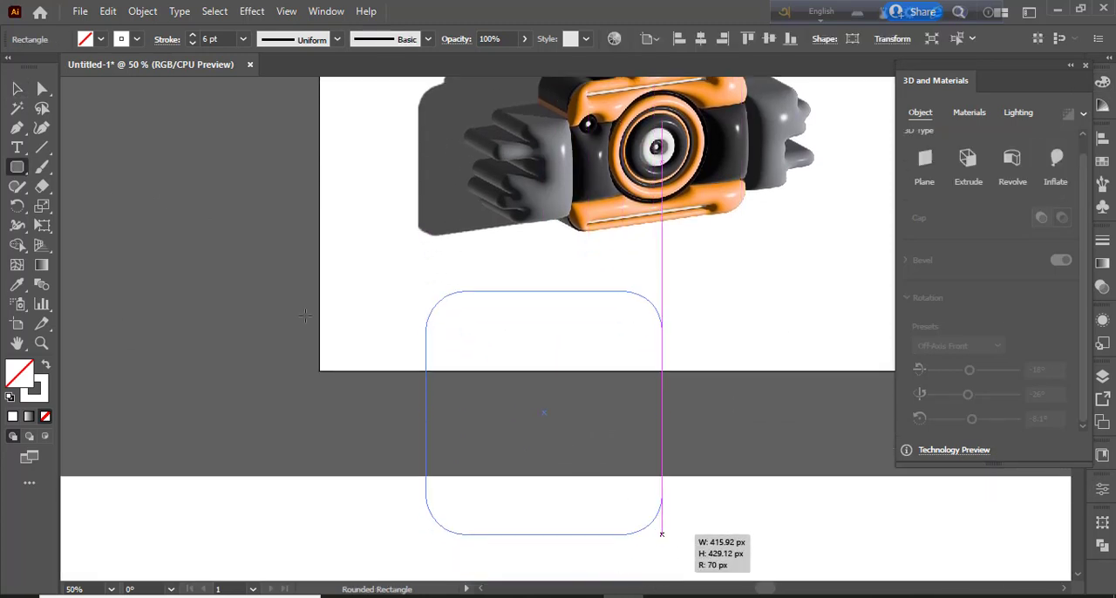
key(v)
drag(544, 411, 267, 249)
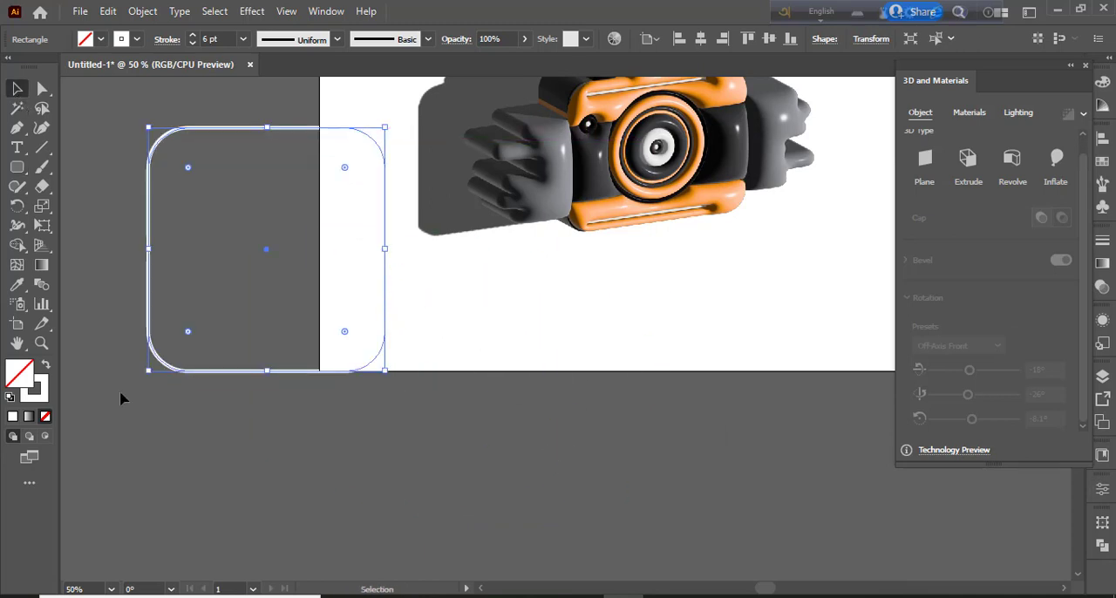
click(47, 366)
click(17, 167)
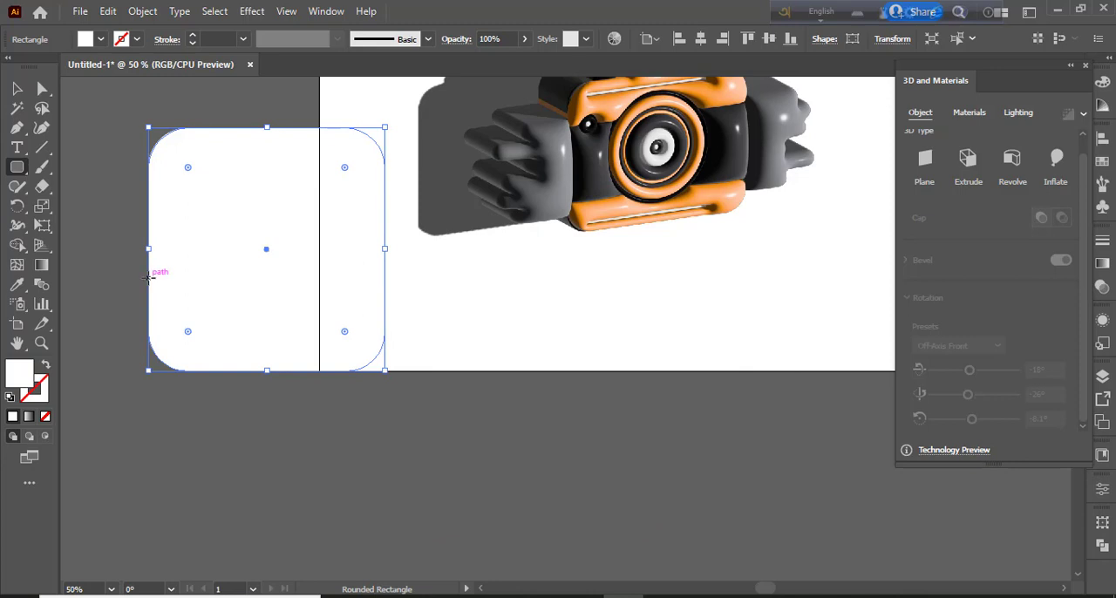
drag(148, 275, 385, 372)
key(ctrl+z)
Draw a square-cornered white rectangle over the lower part of the rounded rectangle, flush with its bottom edge
right_click(26, 175)
click(96, 168)
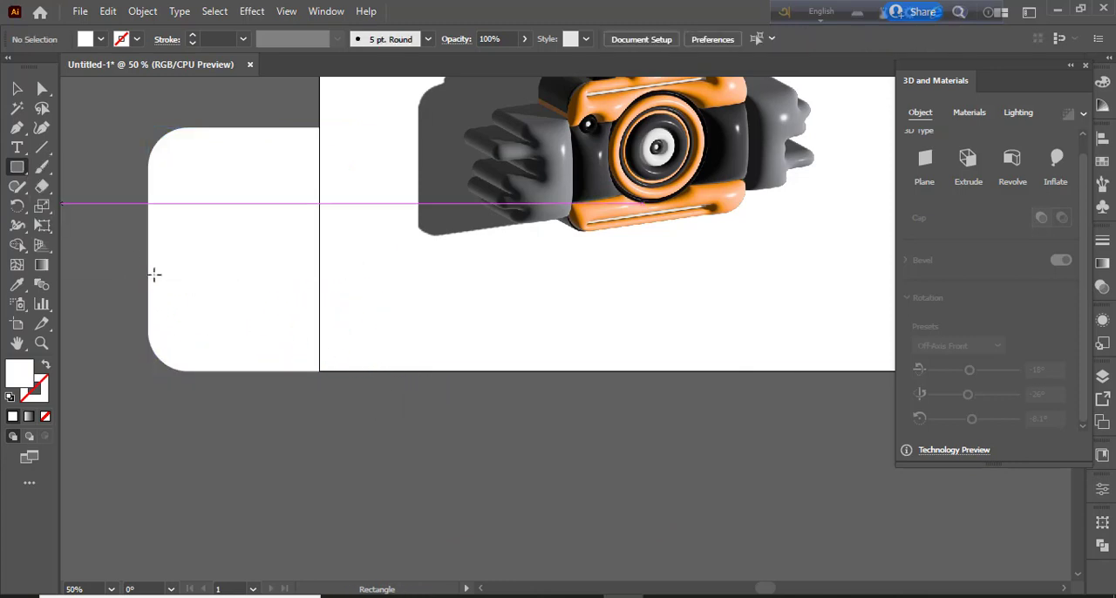
drag(148, 271, 393, 371)
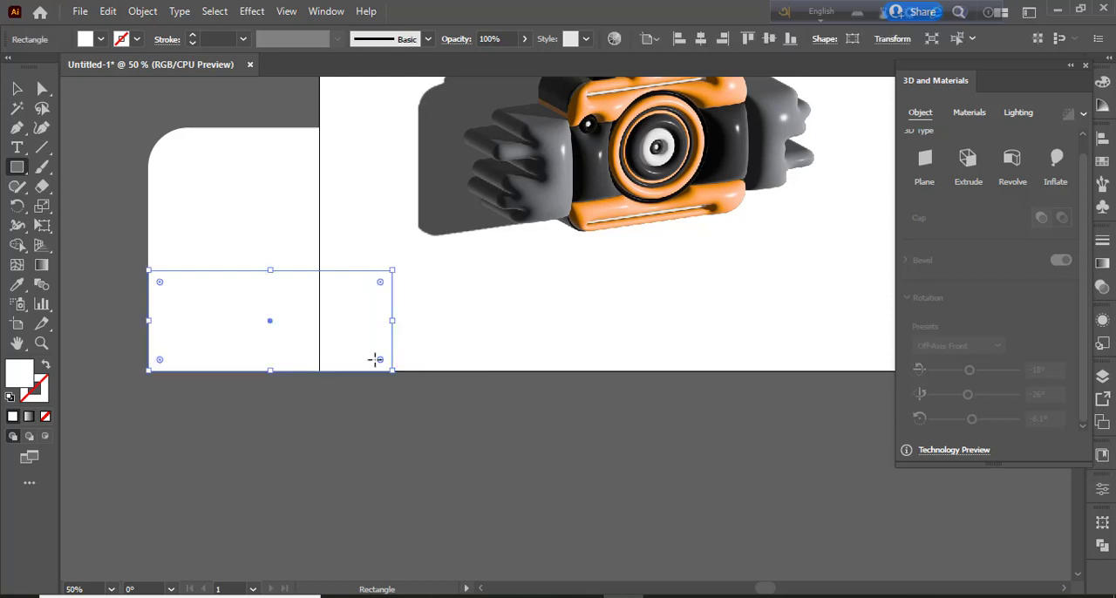
Move both white shapes down and to the left, and narrow the lower rectangle to match the rounded rectangle's width
click(17, 89)
drag(131, 205, 182, 295)
drag(199, 292, 157, 396)
click(358, 422)
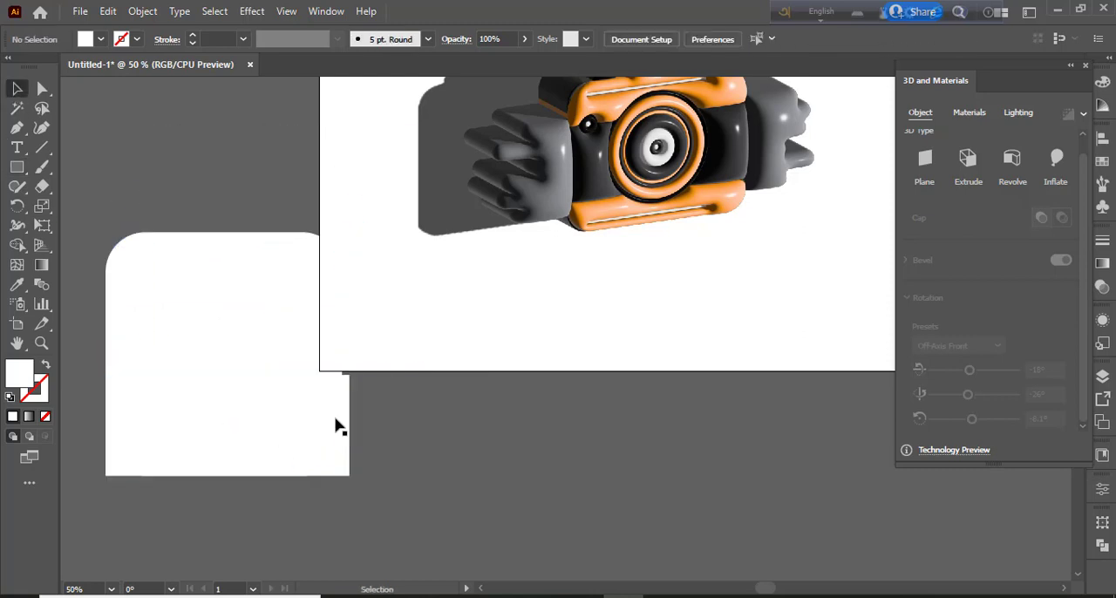
click(347, 422)
drag(350, 427, 342, 427)
click(367, 414)
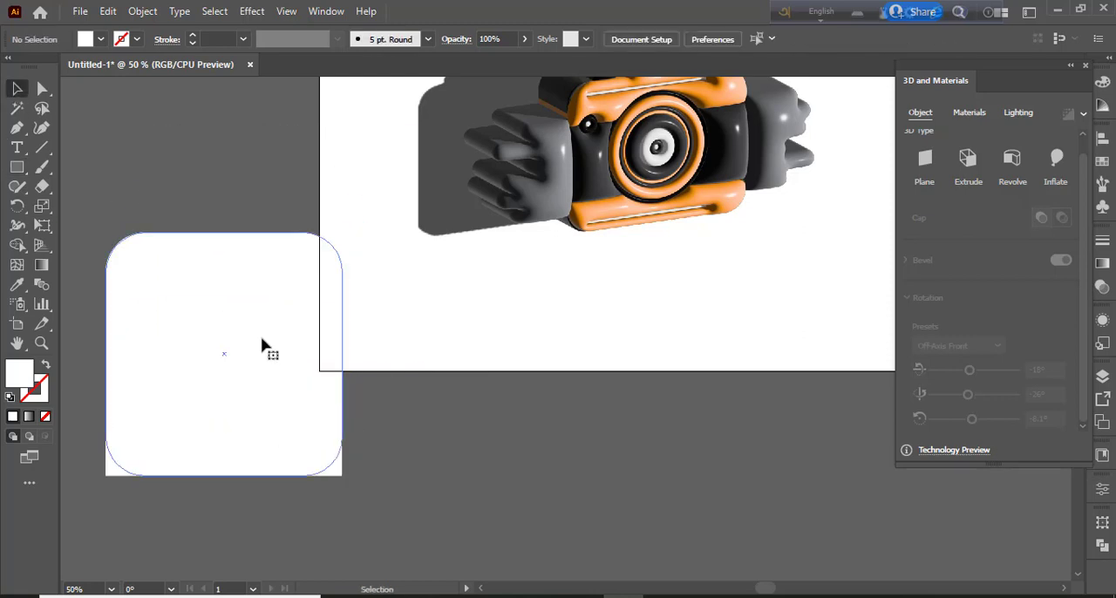
Fill the rounded rectangle with dark gray
click(260, 338)
click(101, 39)
click(35, 116)
click(299, 410)
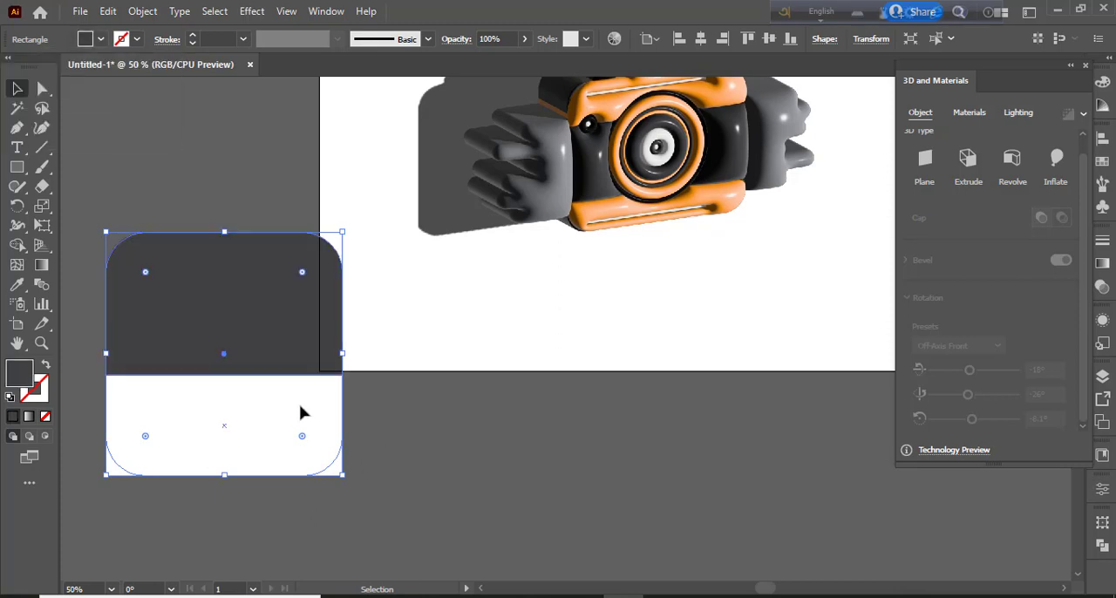
click(393, 436)
Merge the rounded rectangle and the lower rectangle into one white shape with Shape Builder, and move it clear of the artboard
click(283, 348)
click(265, 428)
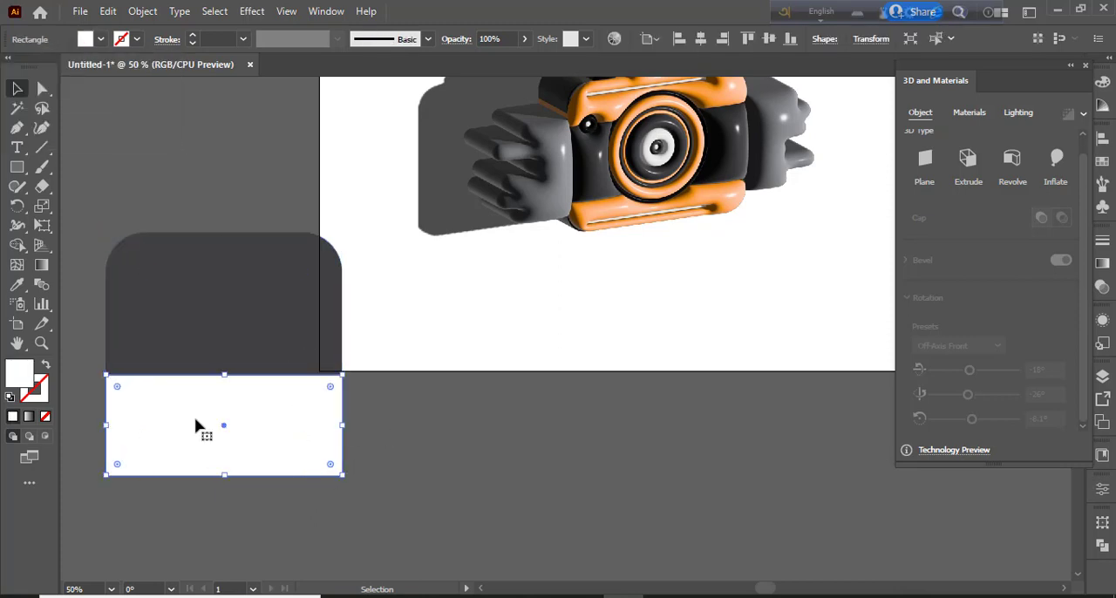
key(ctrl+a)
key(shift+m)
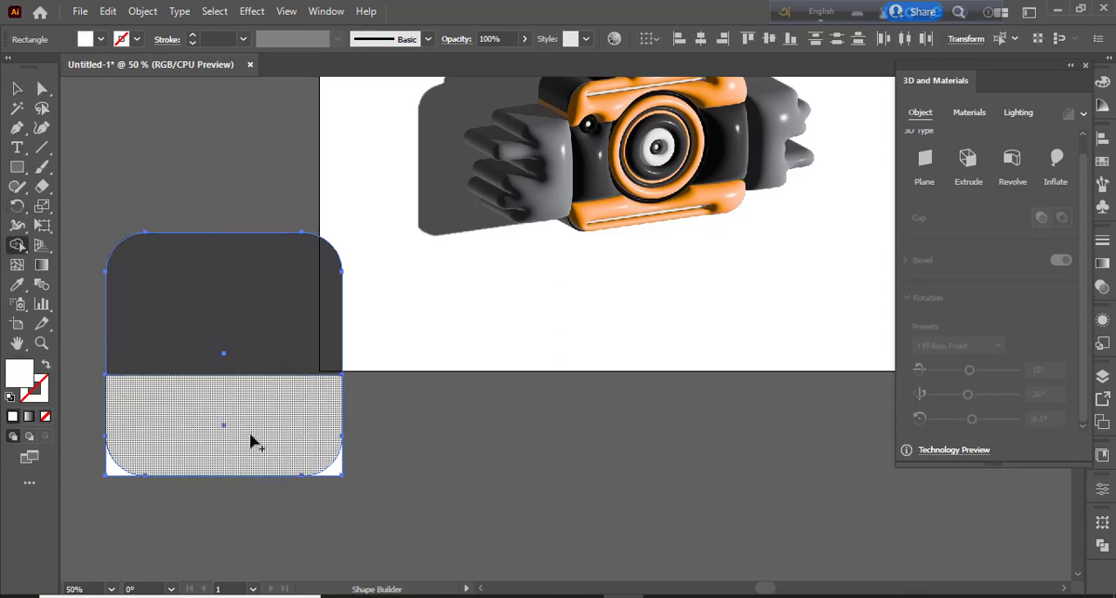
mouse_move(234, 378)
mouse_down()
mouse_move(154, 431)
mouse_move(289, 433)
mouse_move(347, 503)
mouse_up()
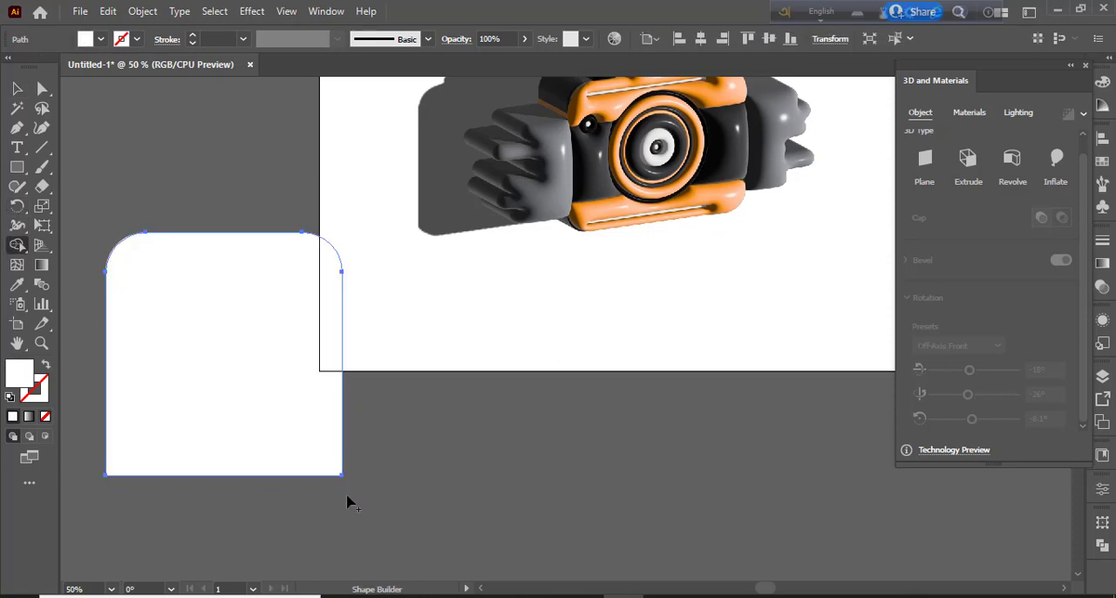
drag(309, 256, 349, 415)
key(v)
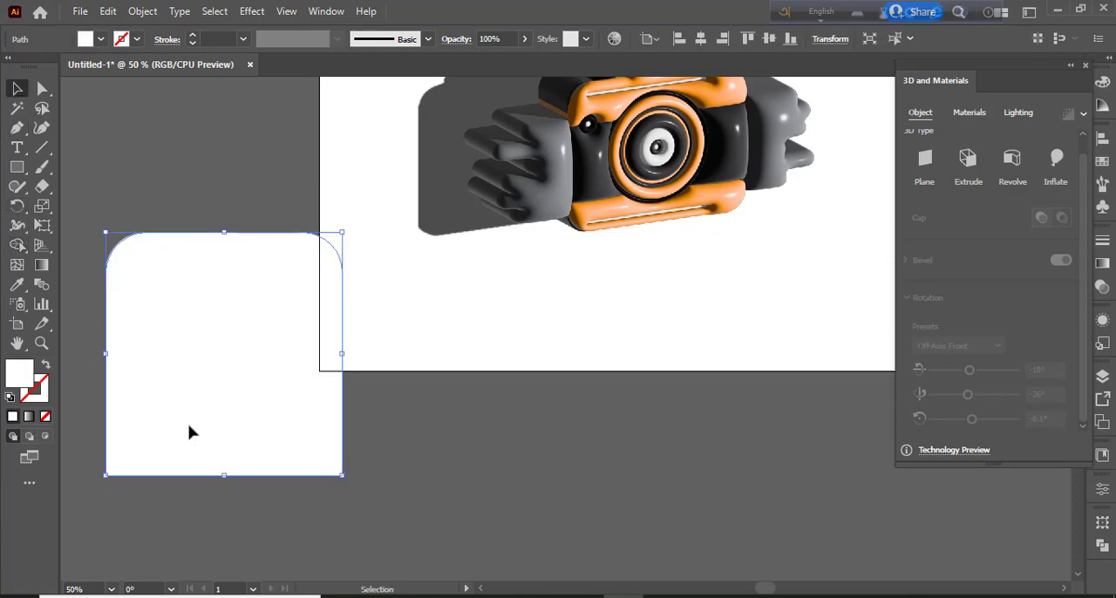
drag(189, 428, 181, 389)
click(340, 515)
drag(245, 365, 258, 359)
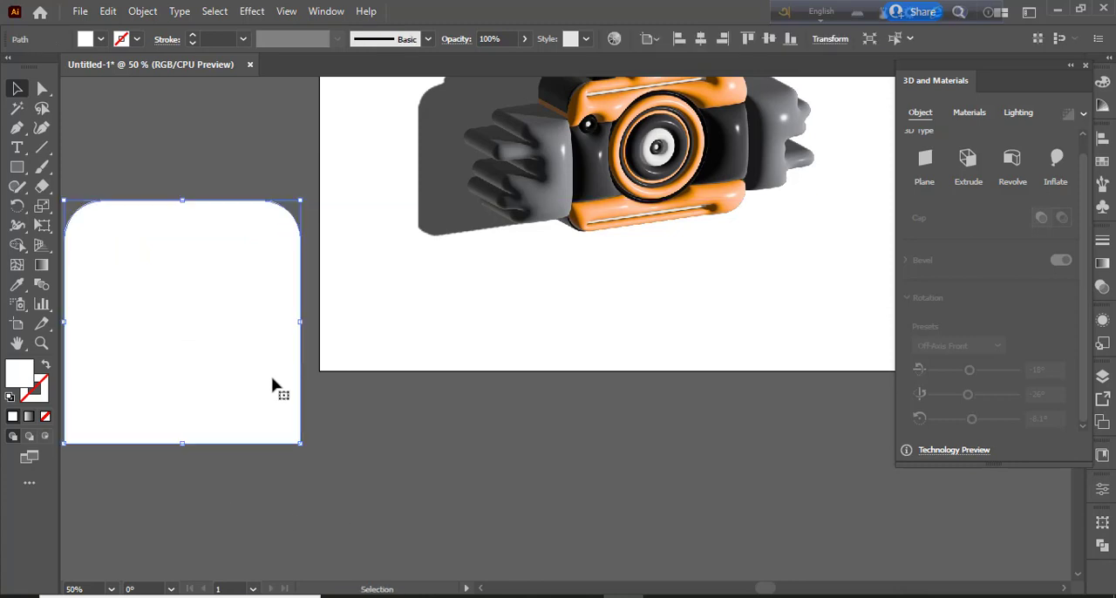
Add a smaller magenta copy of the white shape in front of it, centered and flush with its bottom edge
click(109, 13)
click(154, 93)
click(109, 13)
click(159, 125)
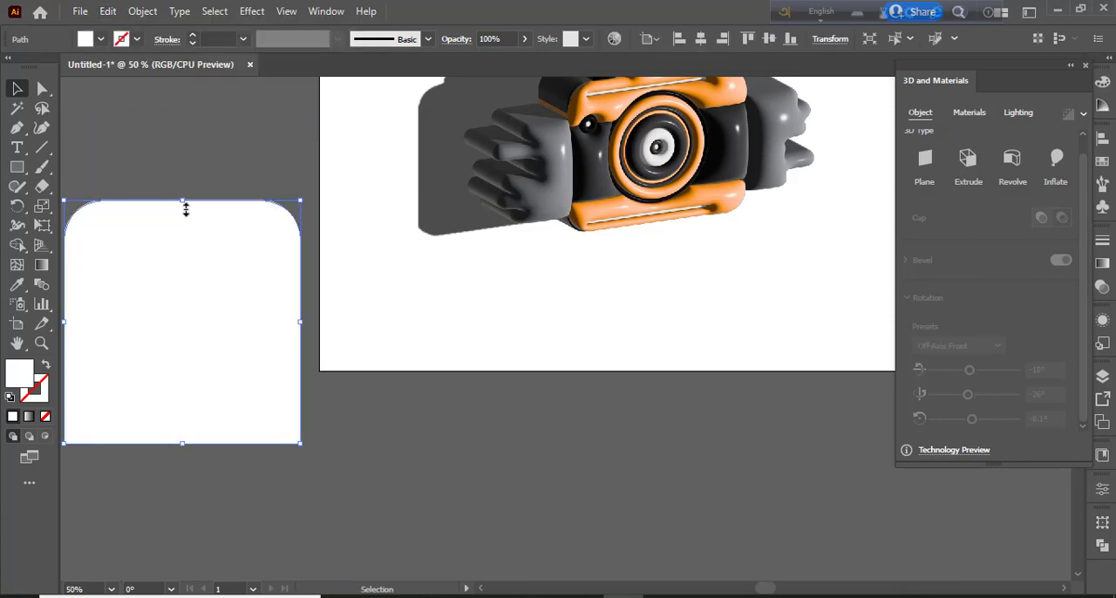
drag(182, 204, 189, 251)
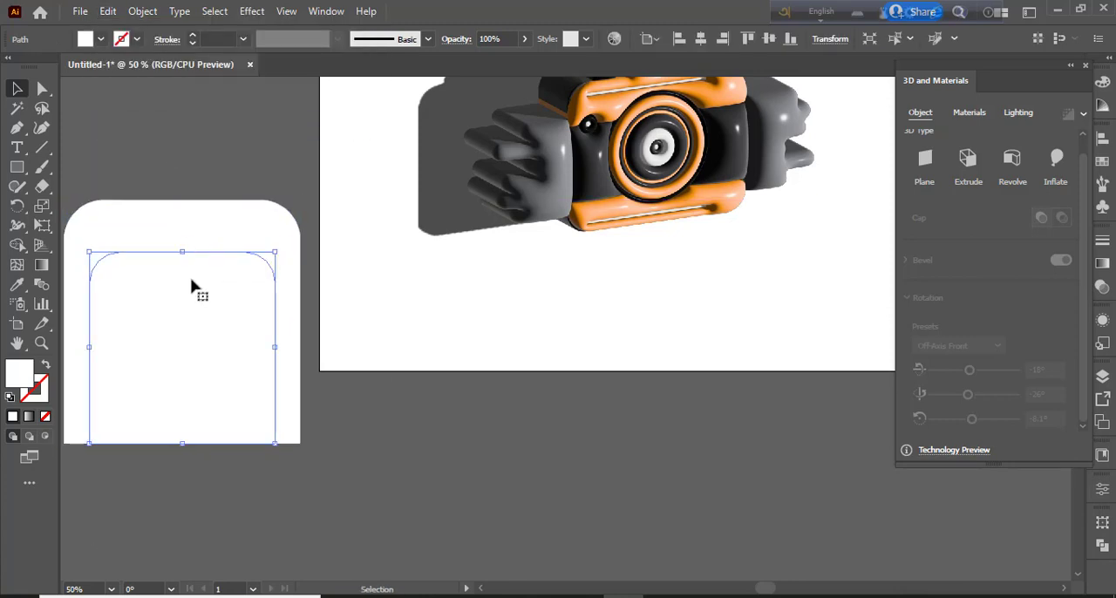
click(100, 39)
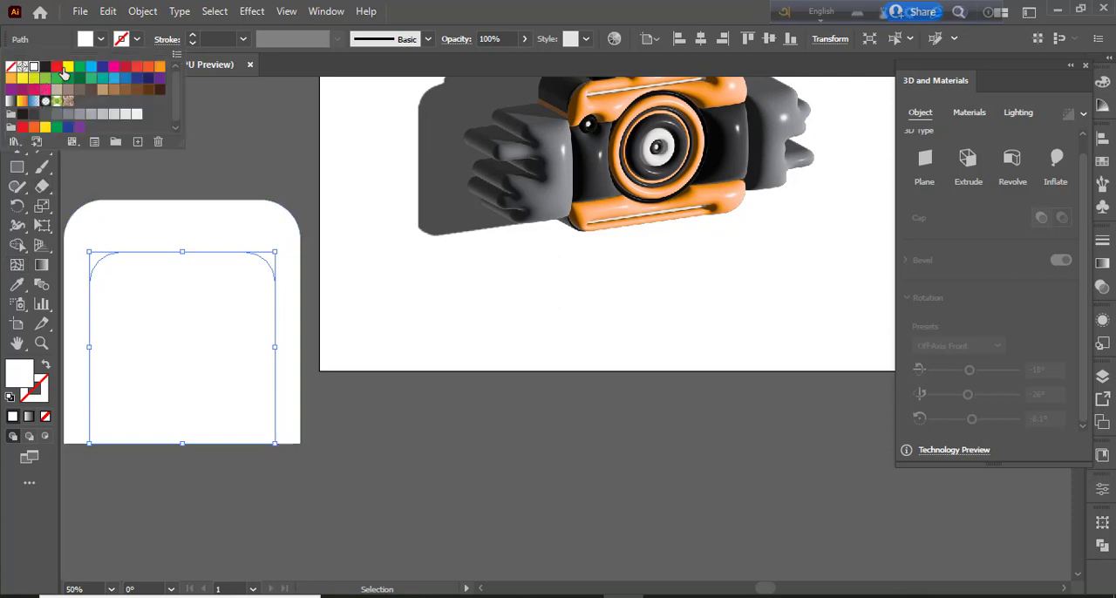
click(114, 70)
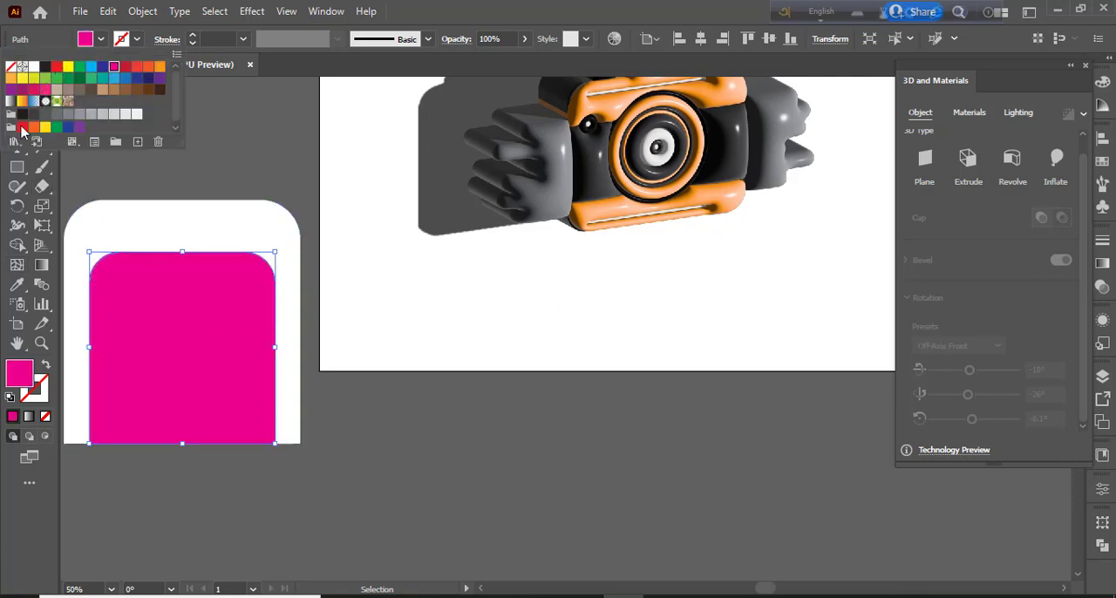
Move both card shapes to the right and shorten the magenta shape from its bottom edge to leave a white margin
click(239, 177)
drag(132, 177, 245, 398)
drag(245, 399, 323, 386)
click(316, 401)
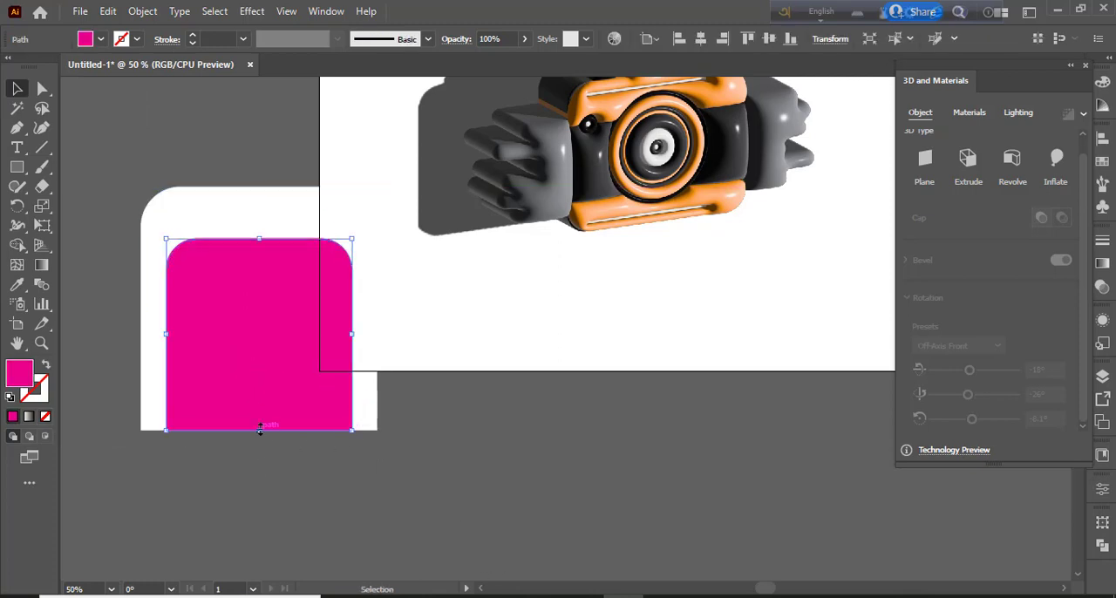
drag(260, 429, 260, 409)
click(358, 527)
Move the white and magenta shapes beside the camera, group them and apply the Inflate 3D type
drag(107, 246, 279, 371)
drag(316, 355, 866, 291)
right_click(124, 381)
click(174, 141)
click(1056, 175)
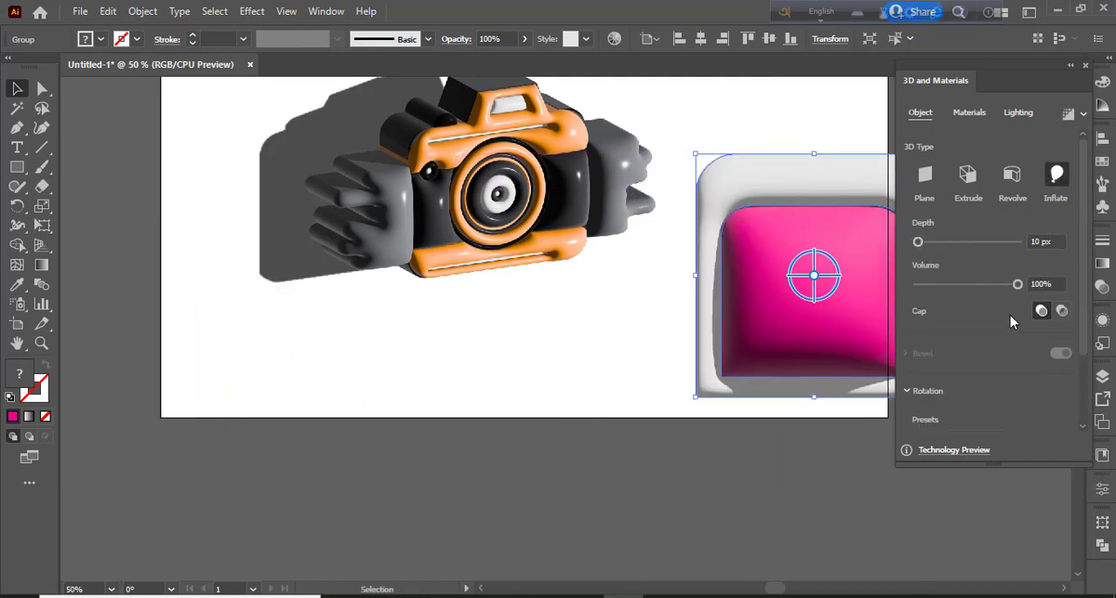
Apply the Isometric Top rotation preset to the inflated card group and set its volume to 10%
scroll(1047, 306, down, 2)
click(958, 346)
click(955, 306)
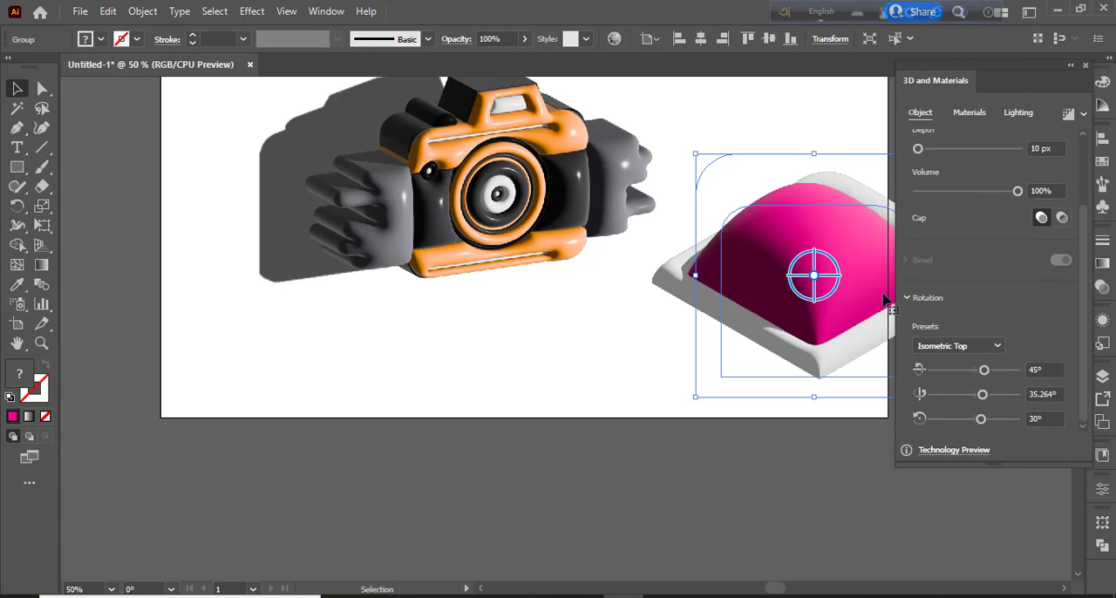
drag(1018, 194, 926, 197)
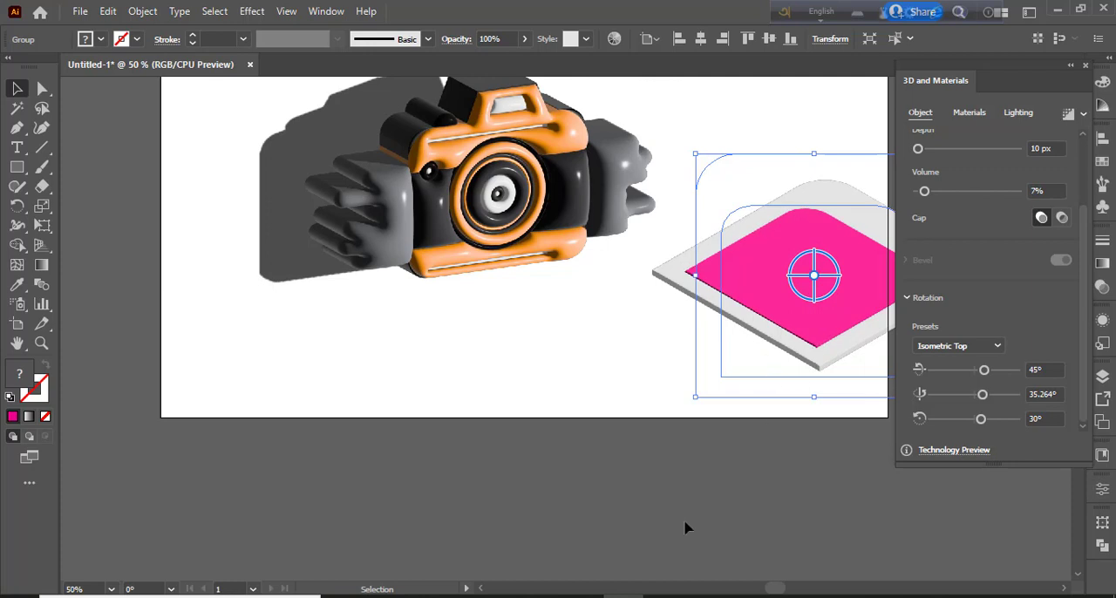
click(785, 493)
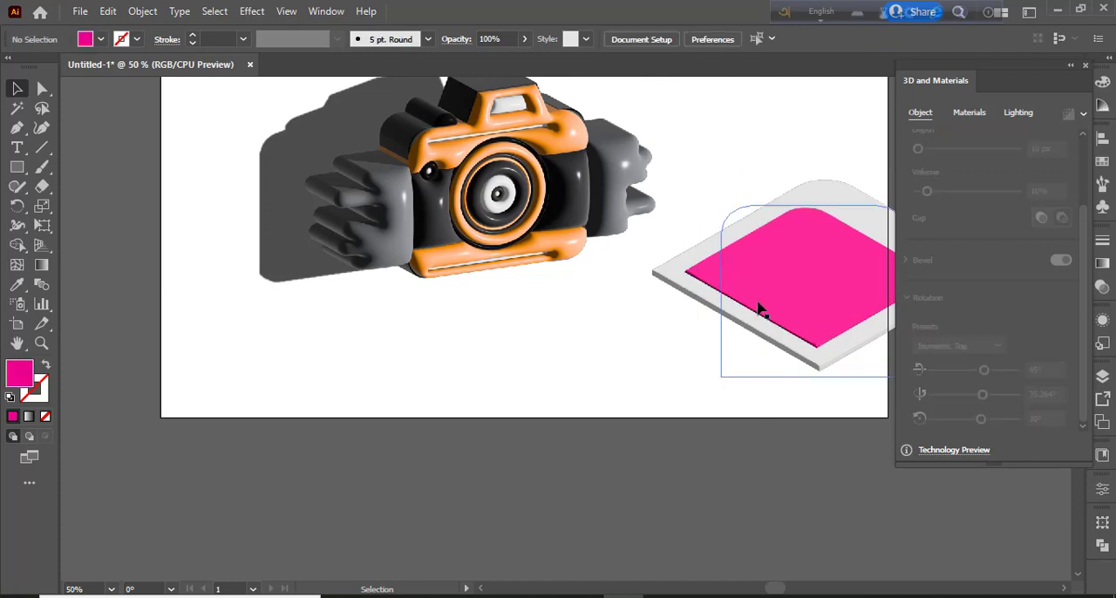
Move the card group into the artboard's lower-right area, just beside the camera
mouse_move(766, 289)
mouse_down()
mouse_move(738, 299)
mouse_move(762, 300)
mouse_up()
click(762, 537)
drag(765, 343, 722, 352)
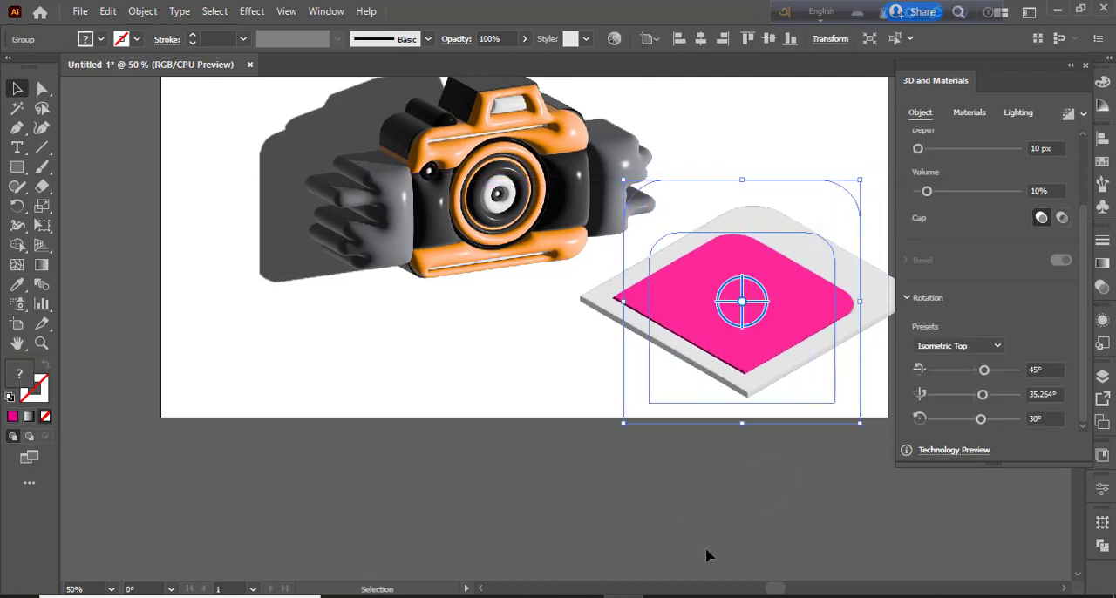
click(708, 549)
click(815, 332)
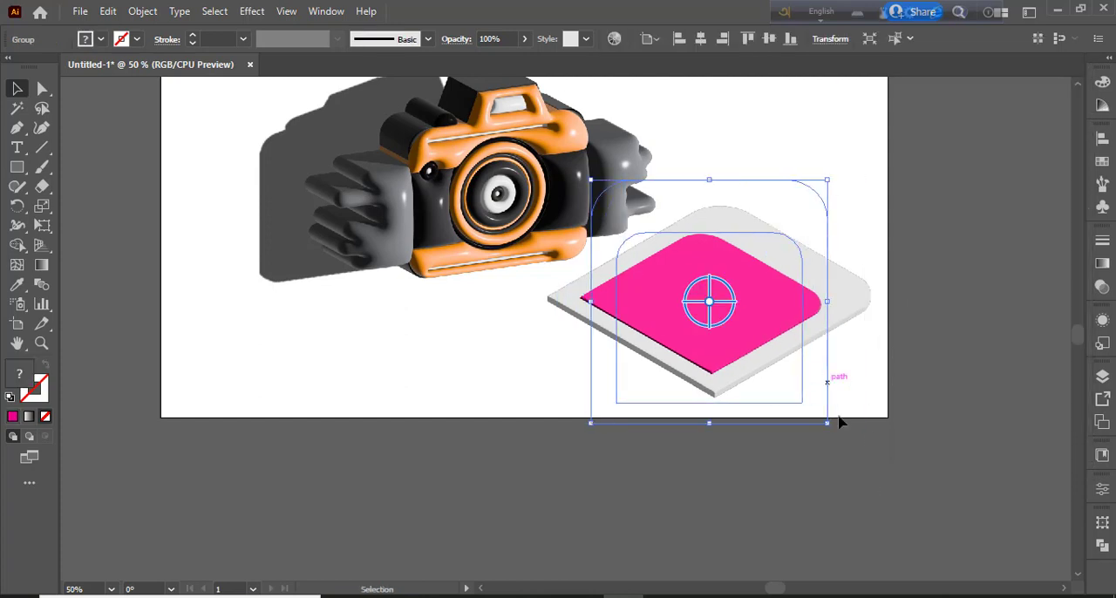
drag(833, 426, 818, 493)
key(ctrl+minus)
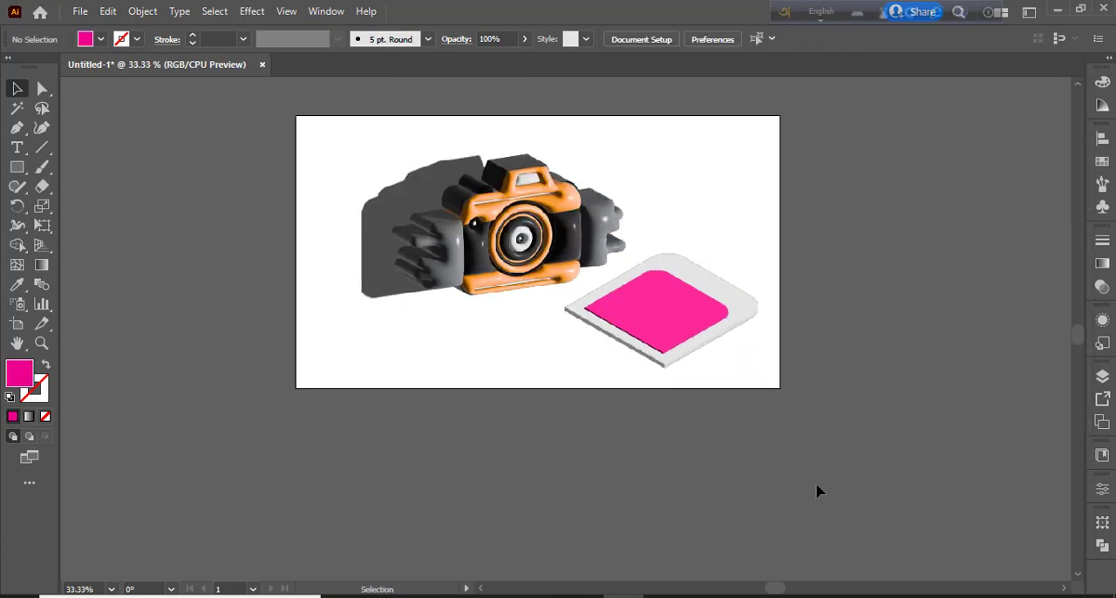
Reopen the 3D and Materials settings for the camera group and render it with ray tracing
click(520, 271)
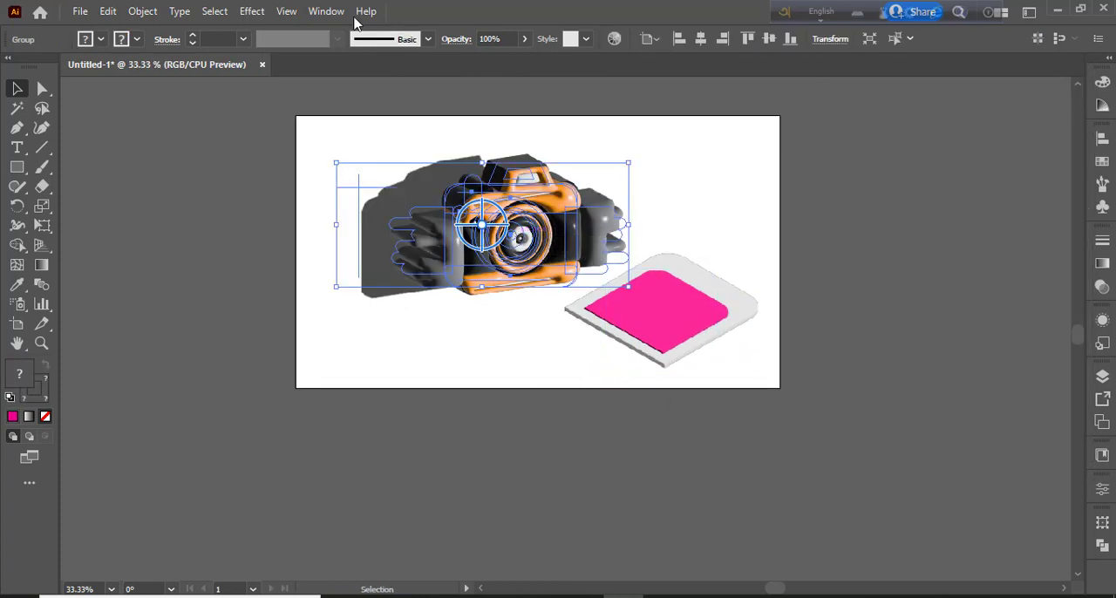
click(326, 11)
click(393, 165)
click(1068, 116)
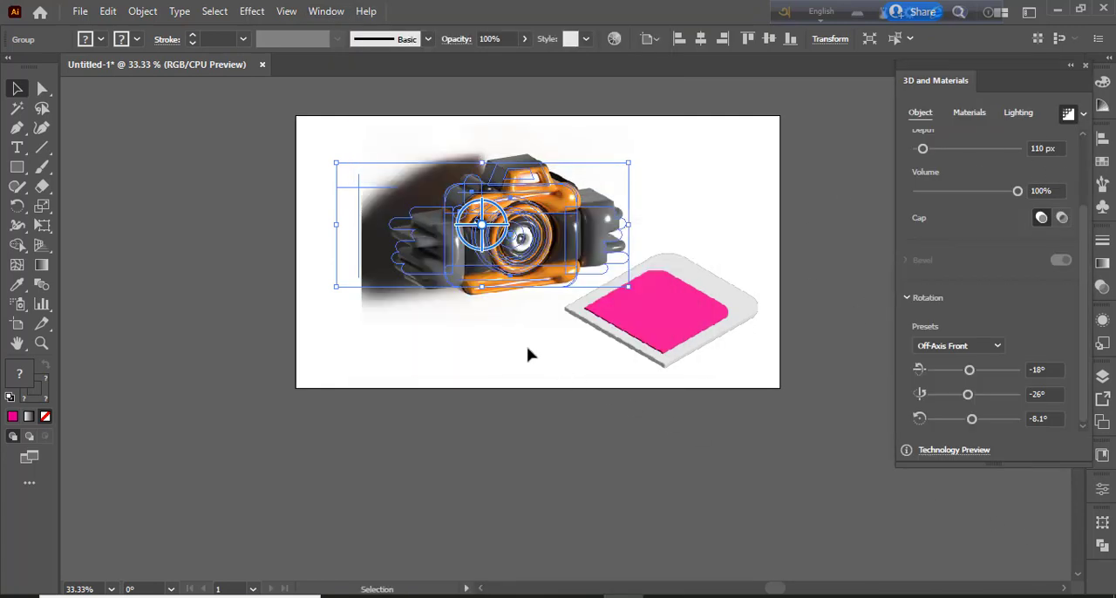
click(527, 354)
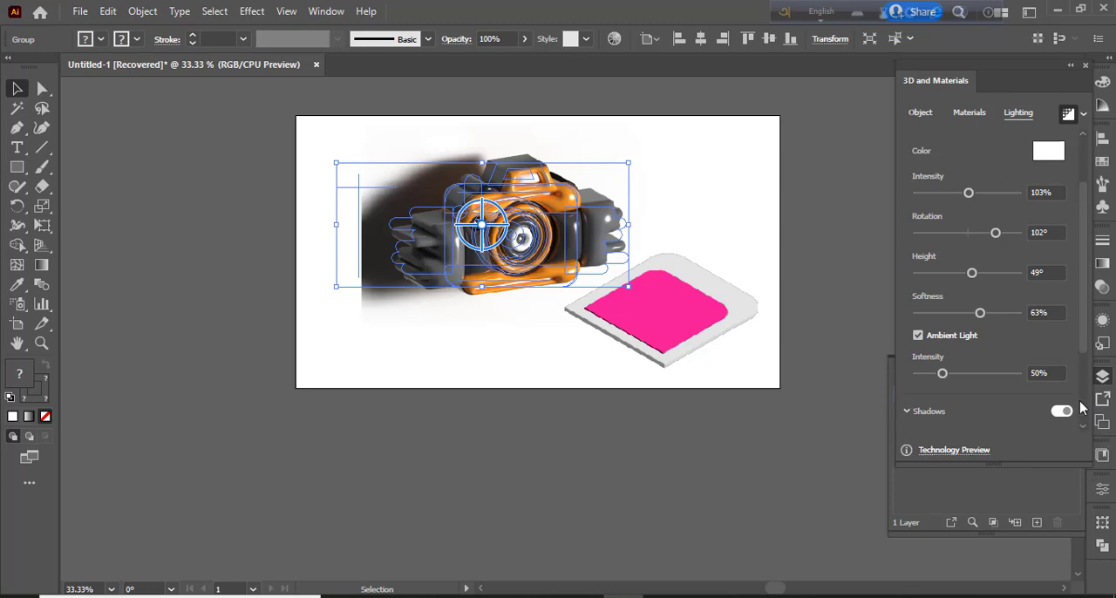
Set the camera shadow's distance from object to 0% and its shadow bounds to 231%
drag(1085, 337, 1087, 428)
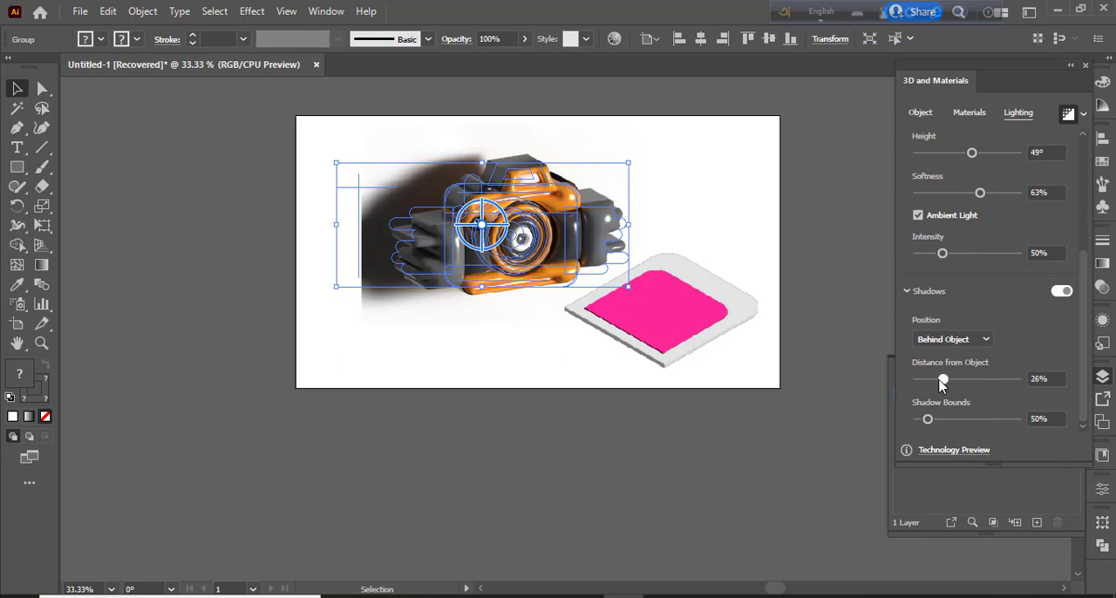
drag(951, 381, 916, 387)
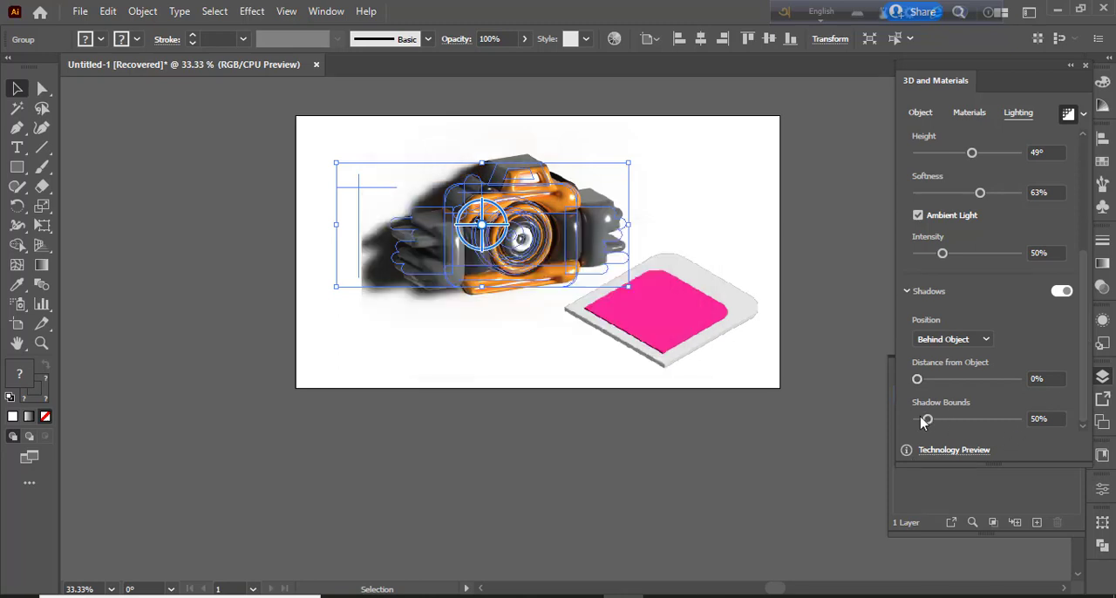
drag(922, 422, 974, 427)
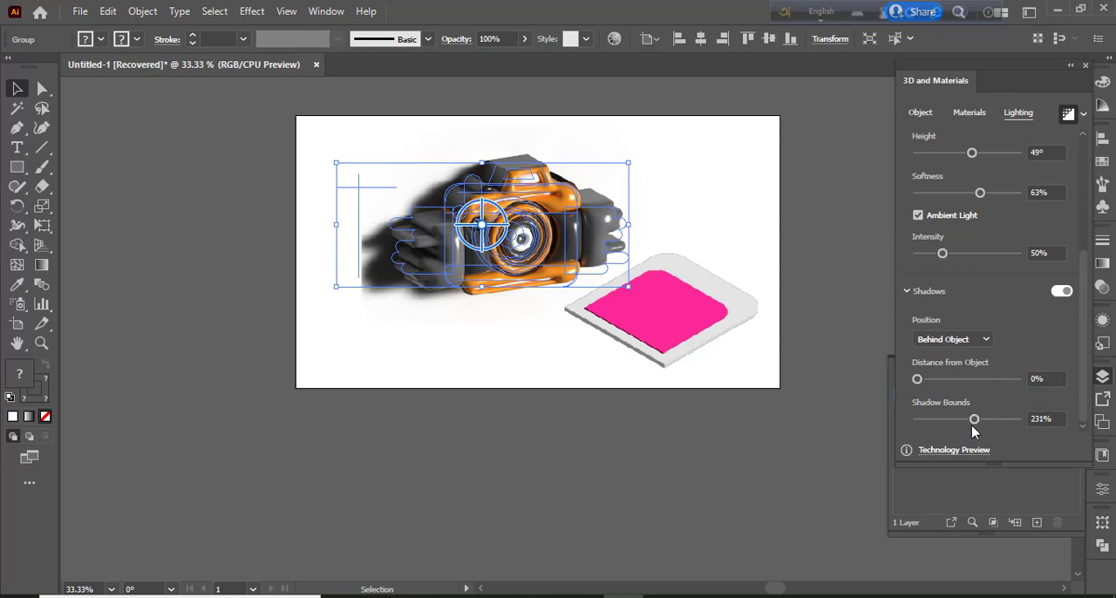